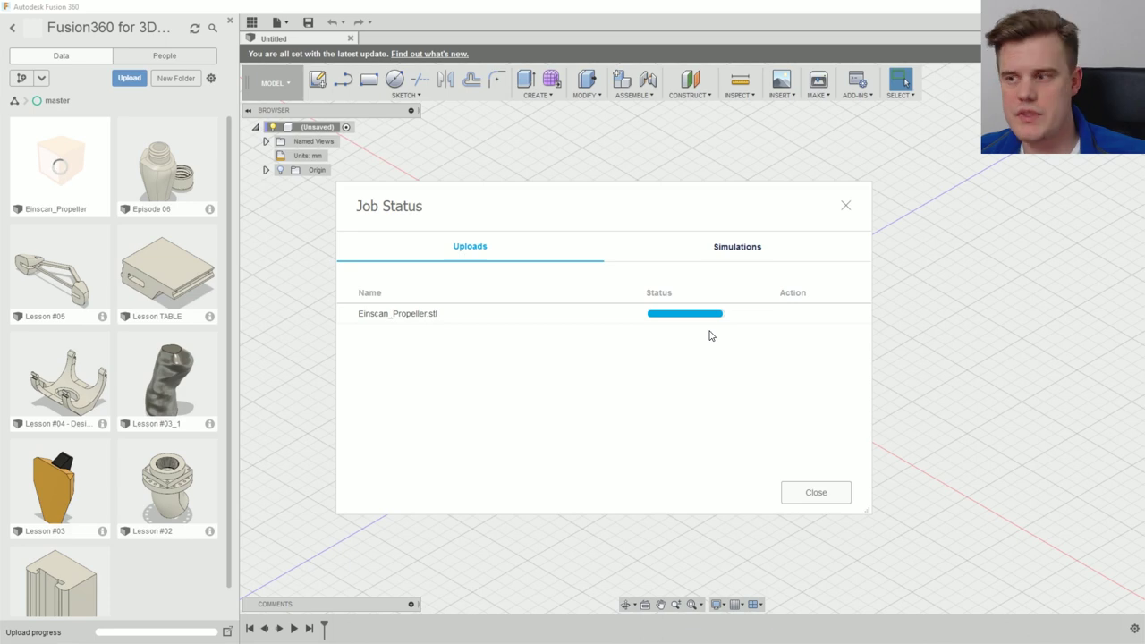
Step: Open the uploaded Einscan_Propeller design, with the upload job status and the data panel closed
left_click(812, 493)
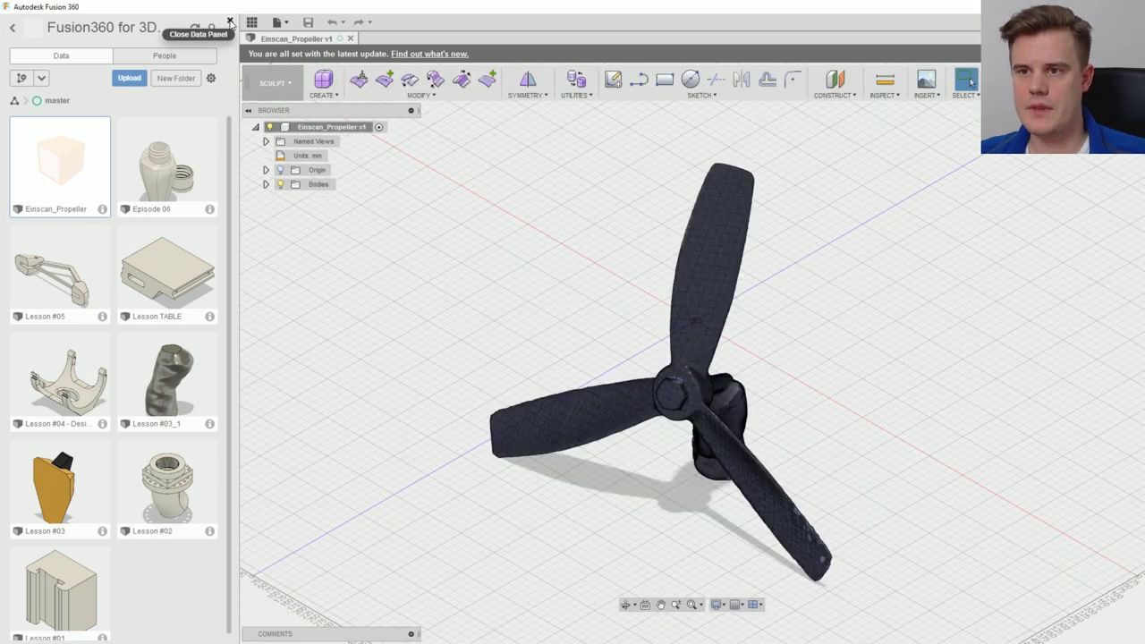
left_click(230, 21)
Step: Examine the triangle mesh of the scanned propeller up close around the hub, the hex nut and the blade root
middle_click_drag(521, 395, 595, 416)
scroll(596, 416, "down", 10)
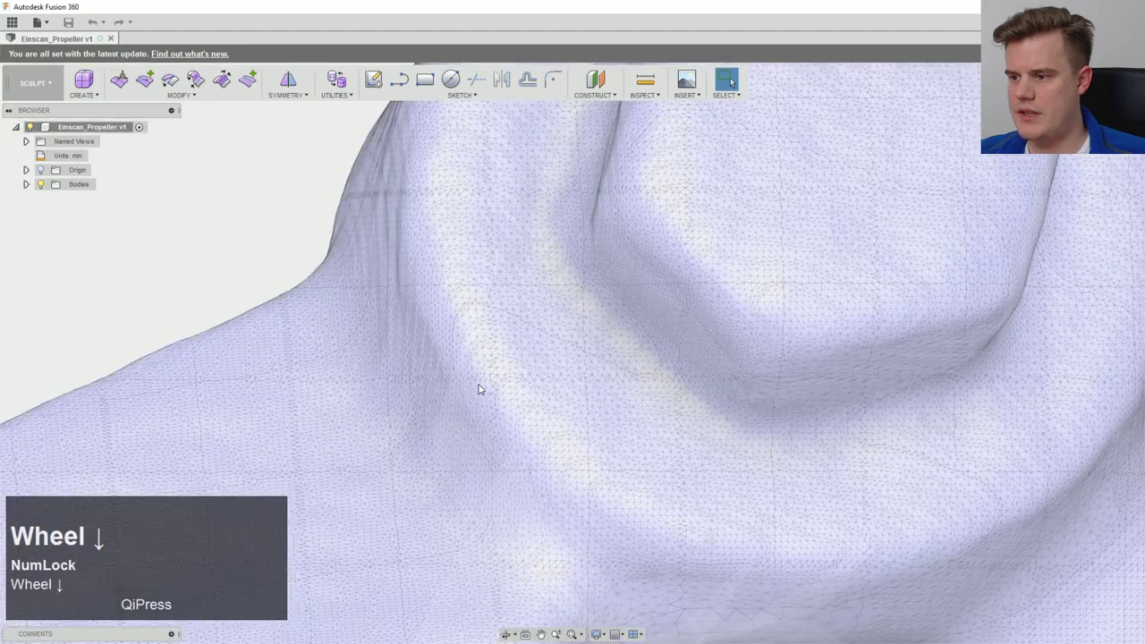
scroll(479, 389, "down", 3)
middle_click_drag(479, 389, 548, 382, "shift")
middle_click_drag(430, 206, 733, 510, "ctrl")
middle_click_drag(544, 302, 640, 500, "ctrl")
mouse_move(591, 418)
middle_mouse_down()
mouse_move(539, 436)
mouse_move(527, 408)
middle_mouse_up()
scroll(527, 403, "up", 5)
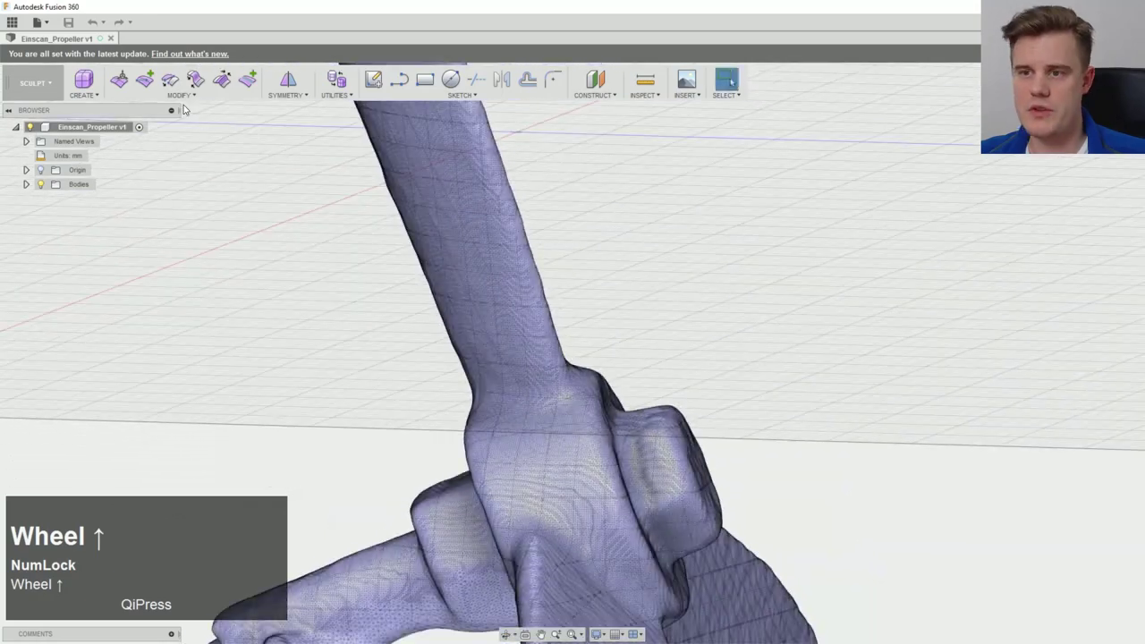
left_click(180, 94)
left_click(196, 97)
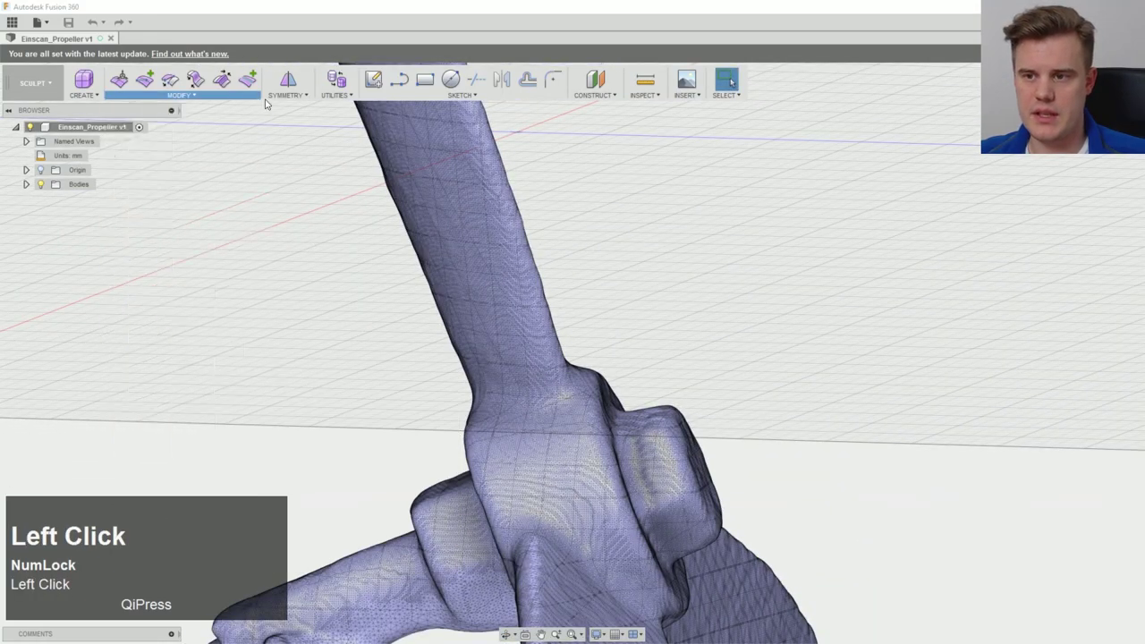
left_click(83, 95)
left_click(335, 95)
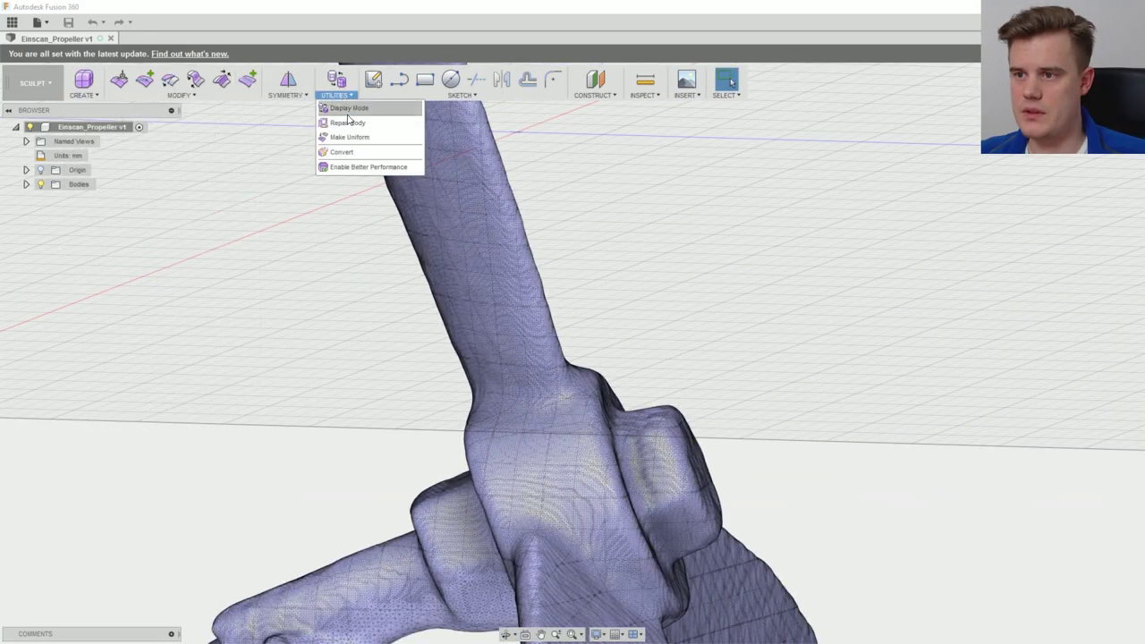
left_click(397, 153)
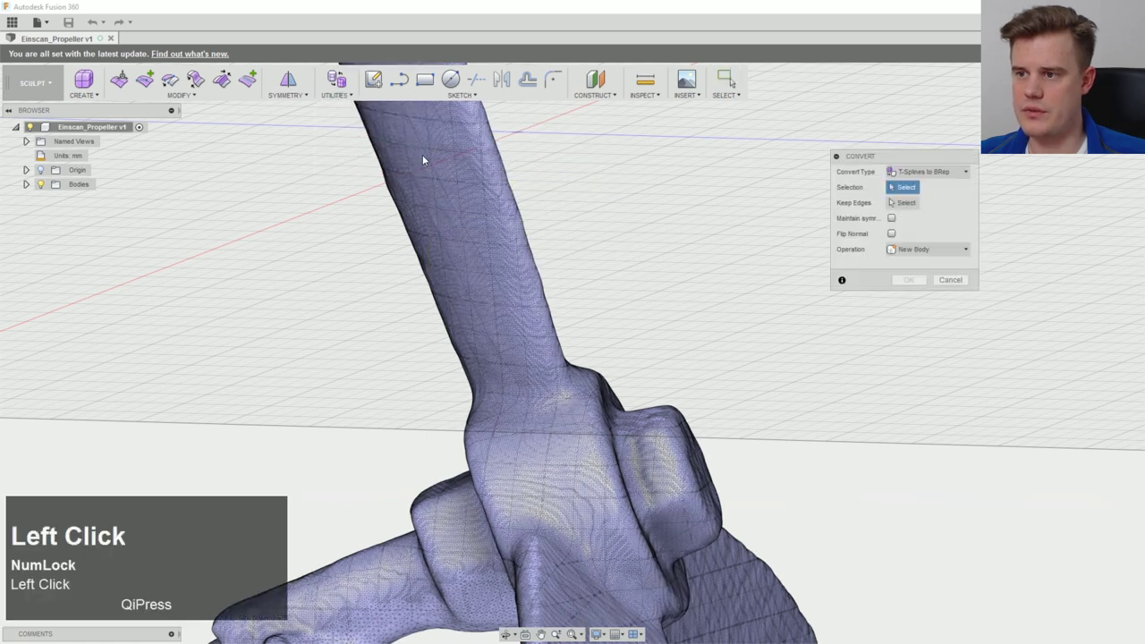
left_click(925, 171)
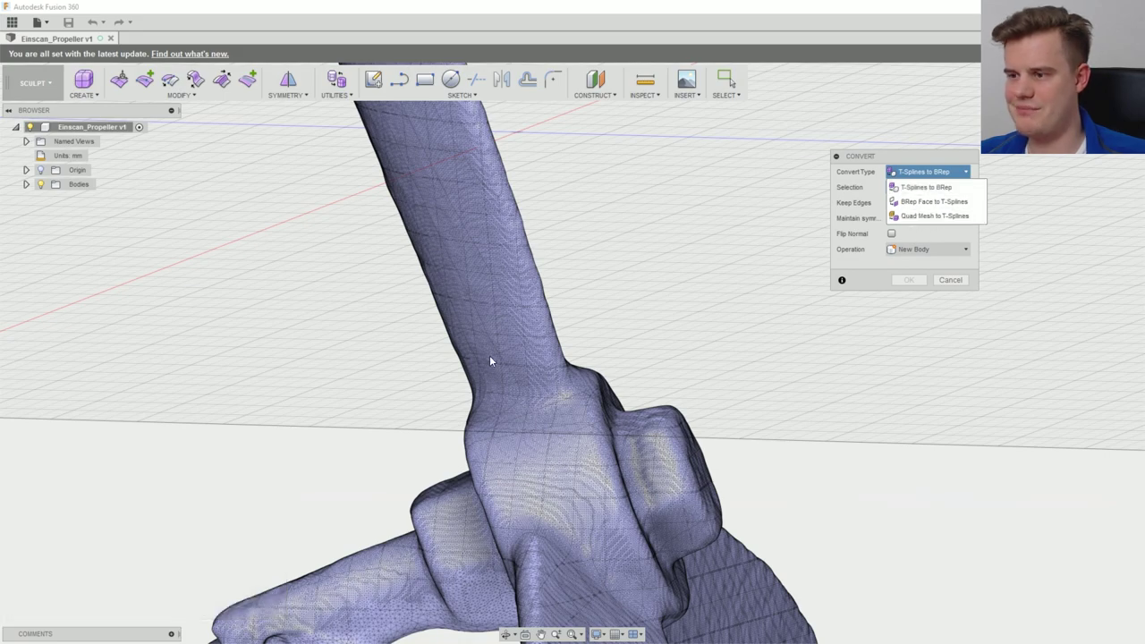
left_click(607, 322)
scroll(563, 330, "down", 5)
scroll(516, 349, "down", 3)
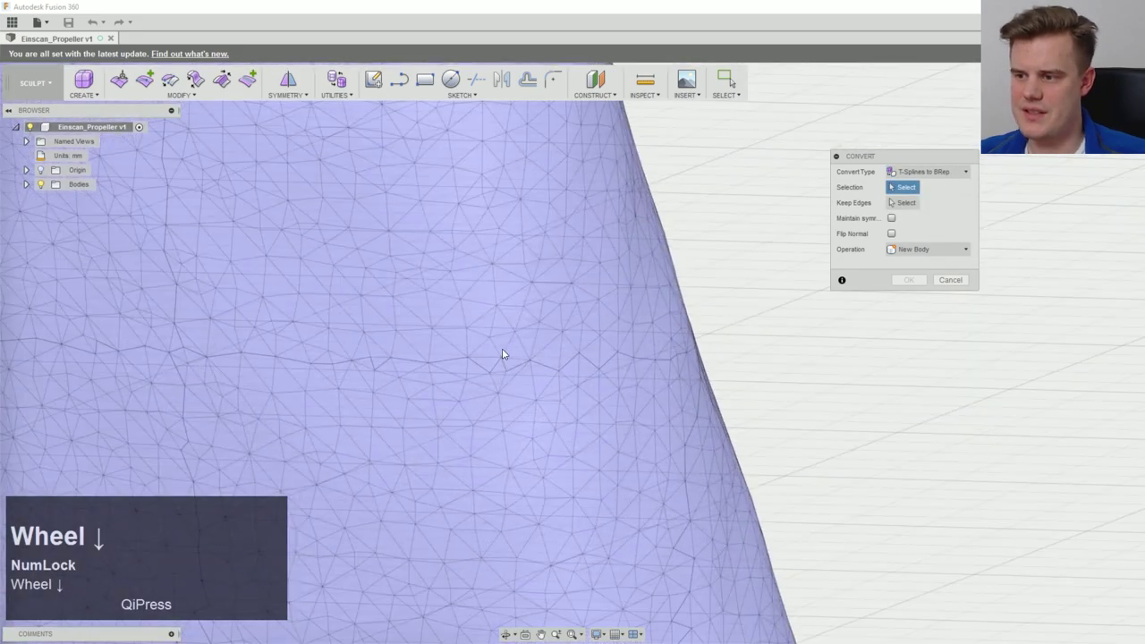
left_click(906, 203)
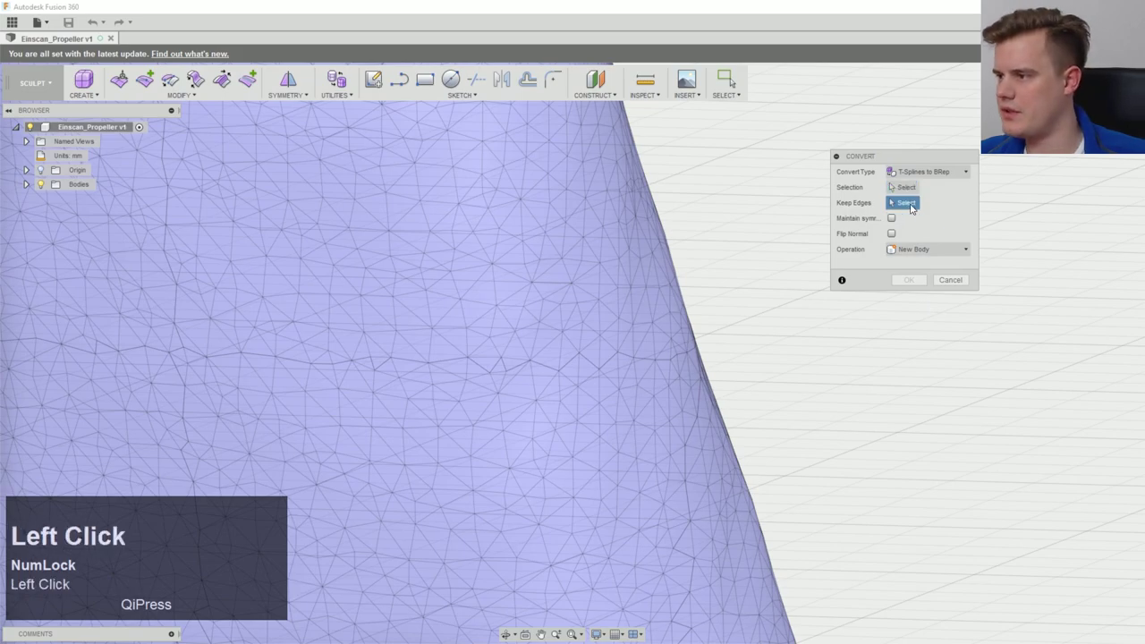
scroll(874, 359, "up", 10)
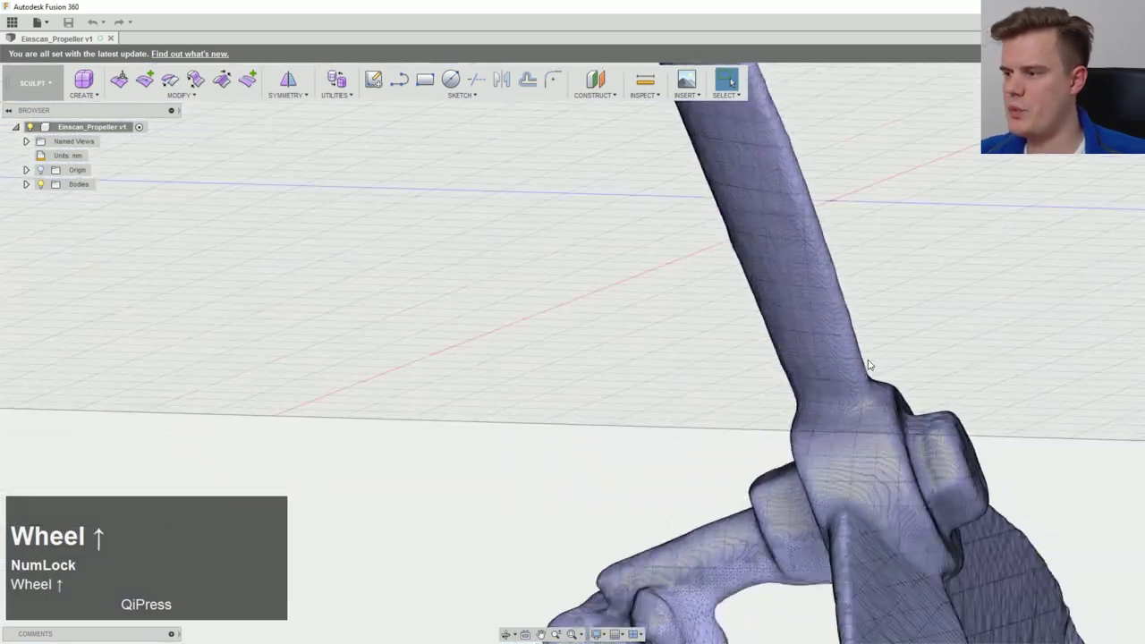
Step: Examine the propeller scan from the side and the front, checking its tilt relative to the ground grid
middle_click_drag(876, 378, 696, 313)
scroll(675, 312, "up", 2)
scroll(657, 294, "down", 4)
scroll(737, 400, "up", 4)
middle_click_drag(696, 313, 733, 312)
scroll(725, 409, "up", 5)
middle_click_drag(725, 403, 733, 389, "ctrl")
left_click(1097, 112)
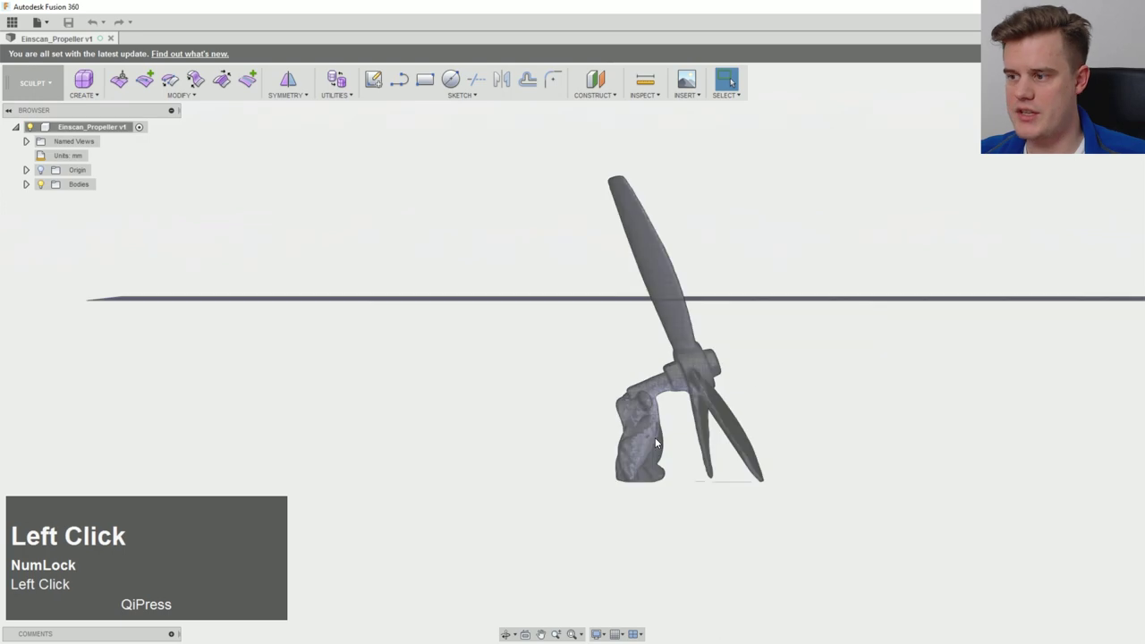
middle_click_drag(642, 413, 658, 376)
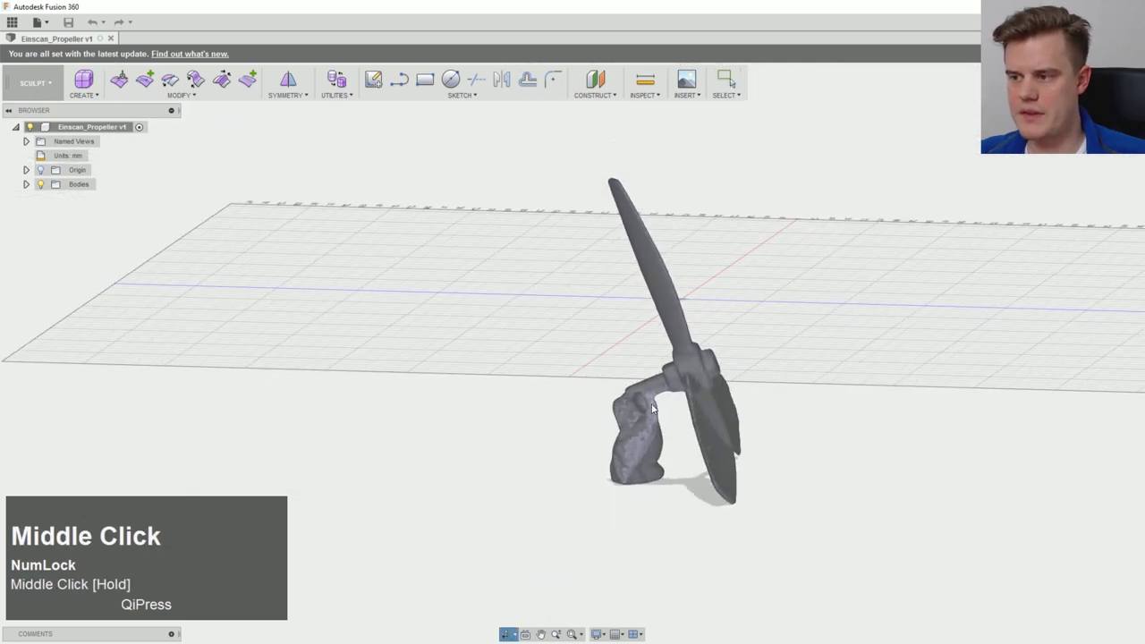
scroll(669, 375, "down", 1)
scroll(777, 354, "up", 5)
mouse_move(756, 347)
middle_mouse_down()
mouse_move(786, 351)
mouse_move(773, 362)
mouse_move(787, 379)
mouse_move(812, 380)
mouse_move(762, 303)
mouse_move(815, 381)
mouse_move(727, 367)
mouse_move(767, 374)
mouse_move(716, 372)
mouse_move(677, 404)
mouse_move(611, 323)
mouse_move(716, 375)
mouse_move(506, 385)
mouse_move(626, 394)
mouse_move(626, 351)
mouse_move(510, 383)
mouse_move(442, 376)
middle_mouse_up()
scroll(786, 380, "up", 3)
scroll(796, 425, "down", 5)
scroll(626, 352, "up", 3)
scroll(626, 351, "up", 2)
middle_click_drag(443, 376, 537, 391, "ctrl")
scroll(488, 375, "down", 5)
scroll(533, 286, "up", 5)
middle_click_drag(529, 275, 585, 429, "ctrl")
scroll(558, 408, "down", 4)
middle_click_drag(586, 358, 556, 360, "ctrl")
scroll(634, 436, "up", 3)
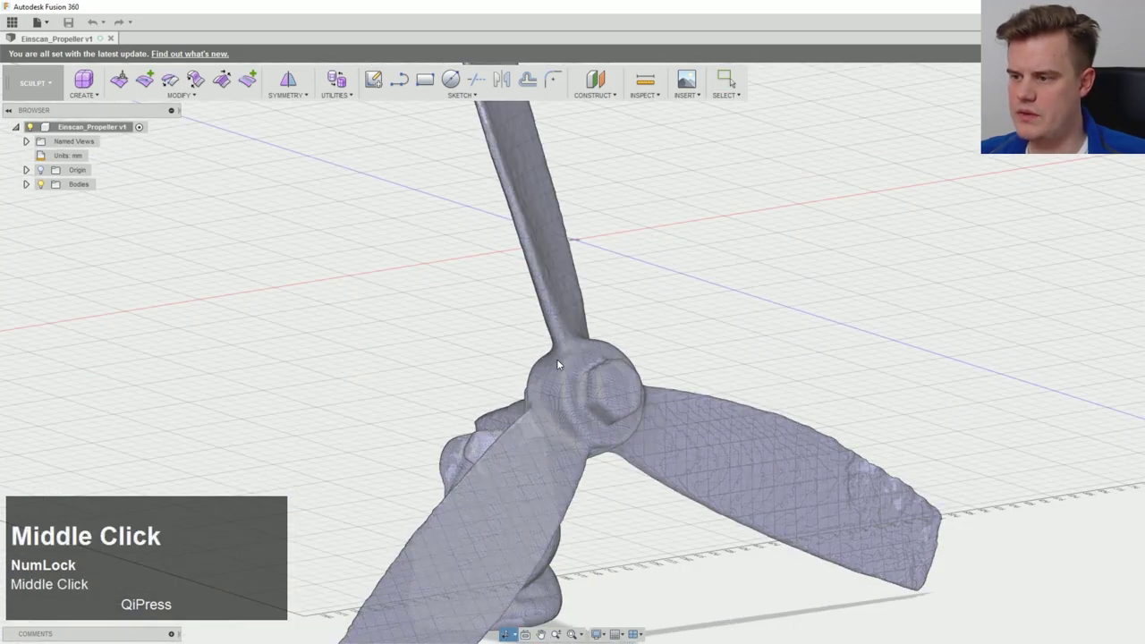
Step: Select the propeller's mesh body under Bodies and switch to the Mesh workspace
left_click(26, 184)
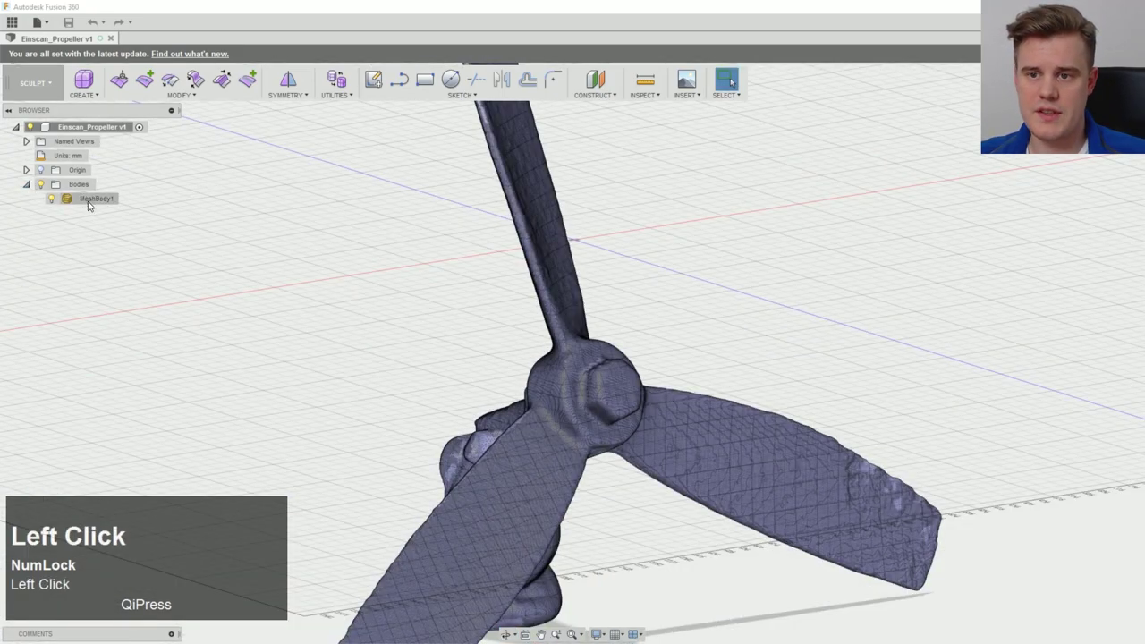
left_click(95, 199)
left_click(40, 83)
left_click(39, 173)
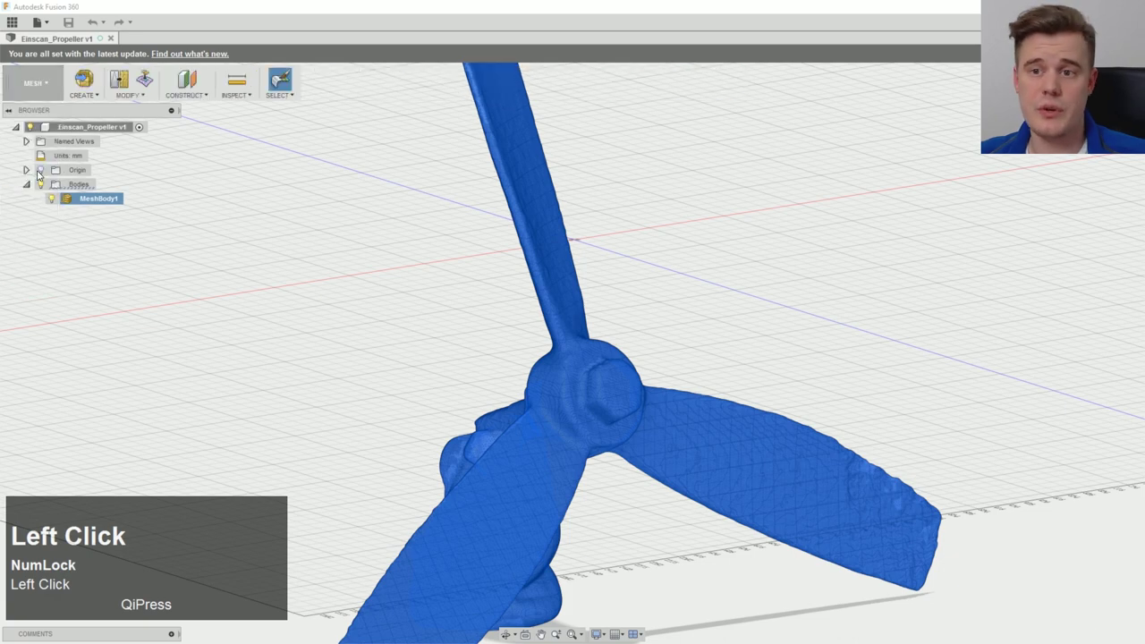
Step: Start a Move/Copy on the mesh body and rotate it freehand about the X axis to about 25 degrees
right_click(95, 200)
left_click(121, 221)
middle_click_drag(575, 319, 406, 399, "ctrl")
scroll(602, 327, "up", 3)
left_click_drag(660, 286, 630, 331)
scroll(629, 331, "down", 4)
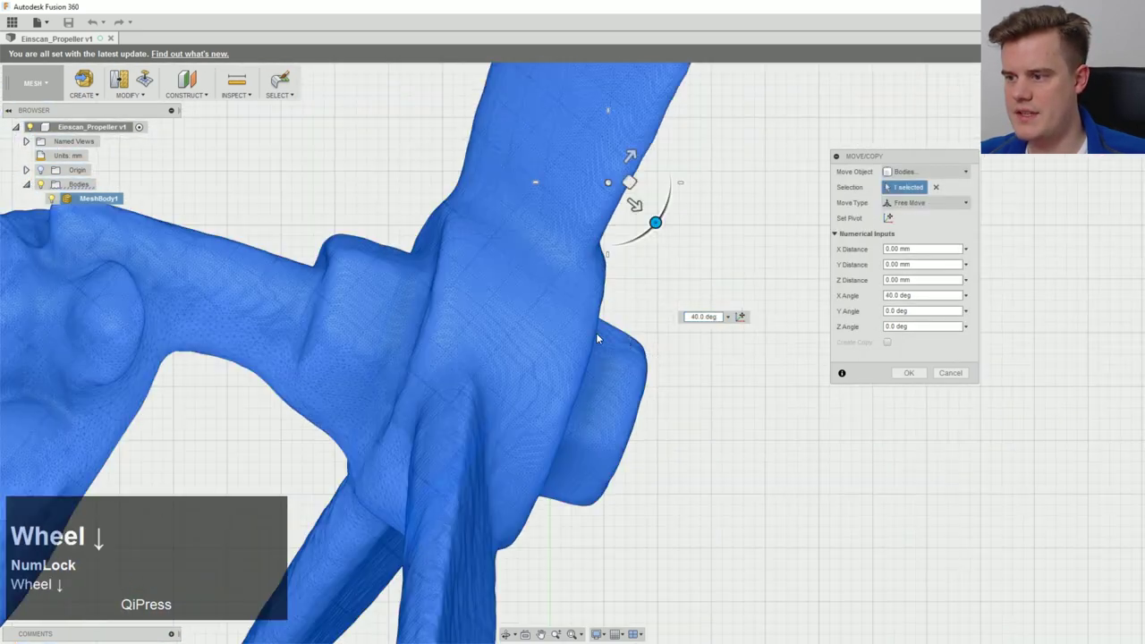
left_click_drag(666, 209, 668, 194)
scroll(667, 192, "up", 4)
left_click_drag(669, 262, 667, 266)
scroll(574, 130, "down", 5)
left_click_drag(568, 114, 593, 355)
scroll(593, 355, "down", 2)
scroll(598, 358, "up", 5)
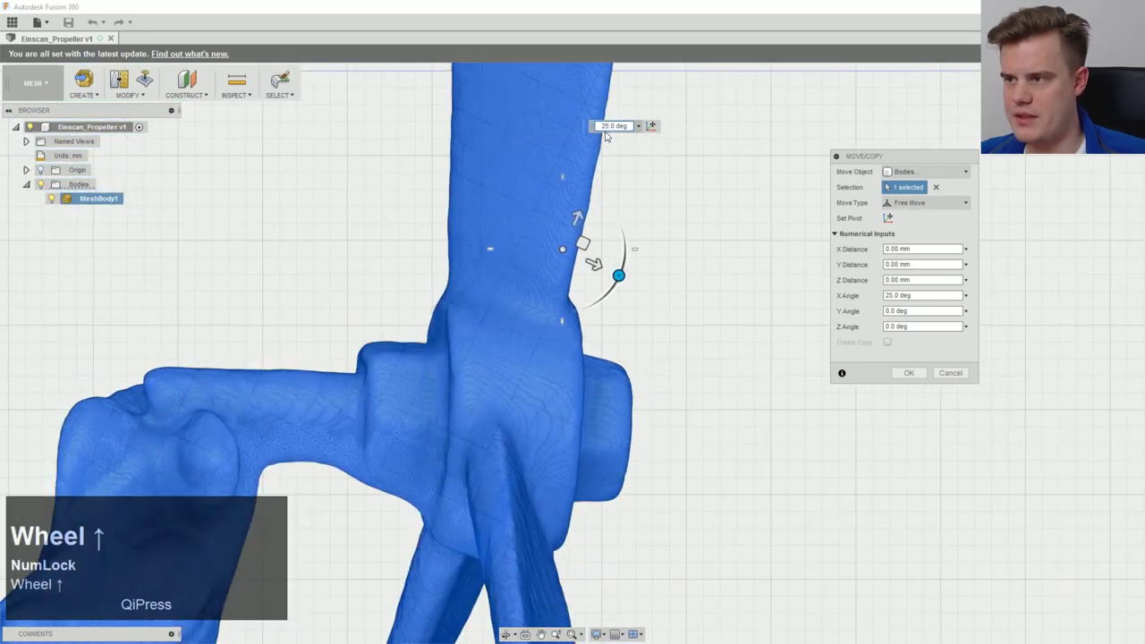
Step: Set the mesh body's X angle to 22 degrees and apply the rotation
left_click(606, 126)
key("Tab")
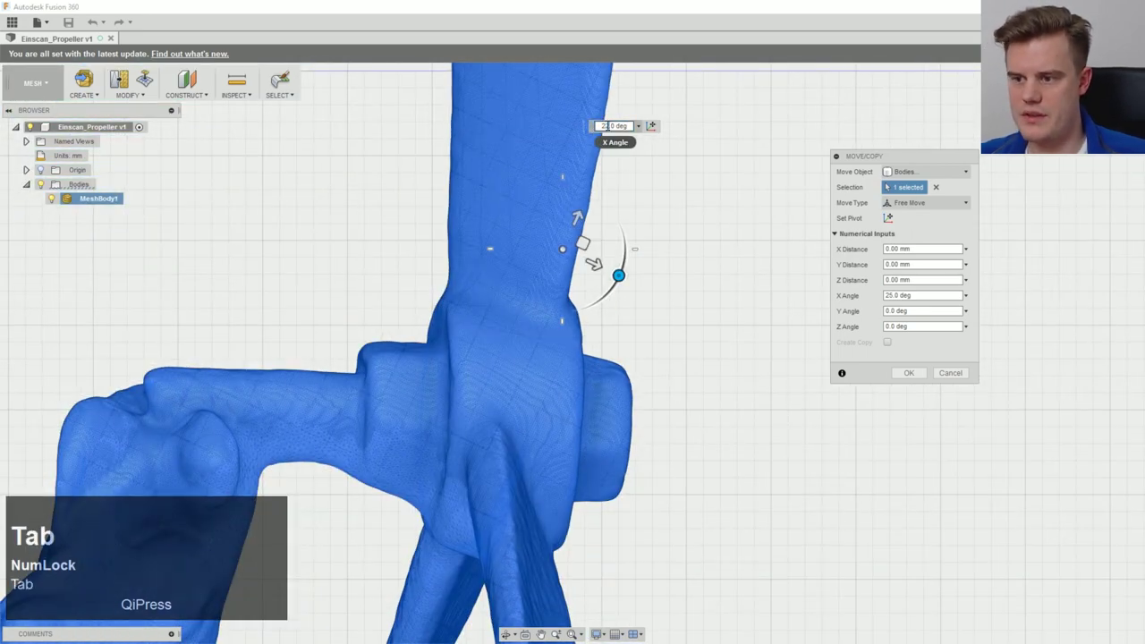
type("22")
key("Tab")
left_click(908, 373)
scroll(639, 447, "up", 1)
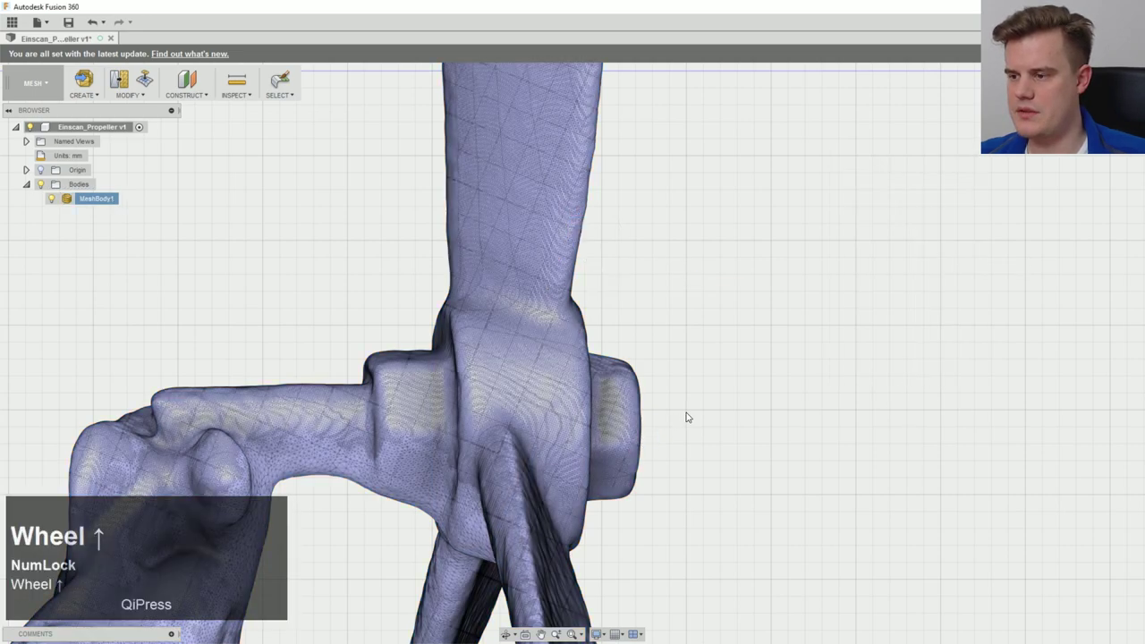
scroll(687, 418, "up", 6)
middle_click_drag(689, 422, 685, 352, "ctrl")
scroll(682, 349, "down", 3)
right_click(514, 278)
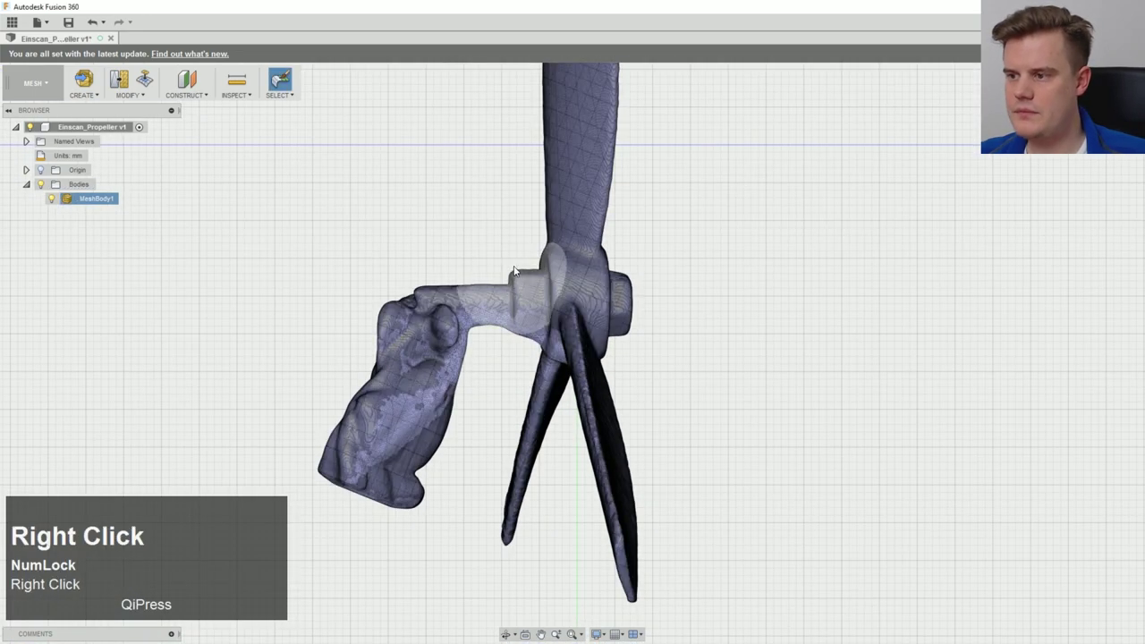
left_click(505, 266)
key("Escape")
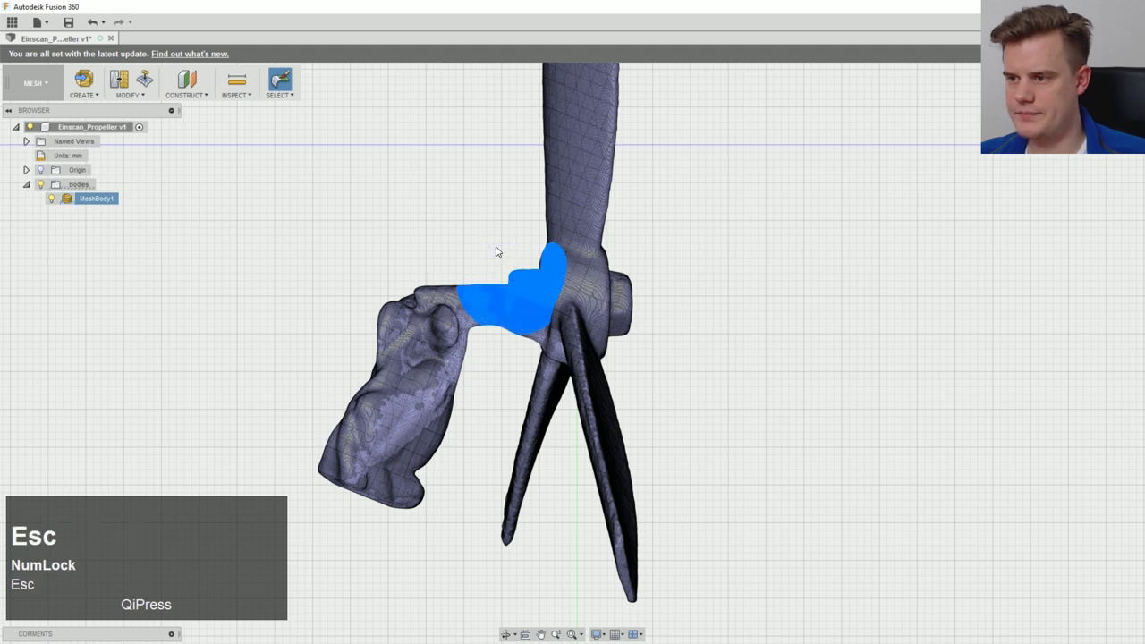
key("ctrl+c")
right_click(421, 227)
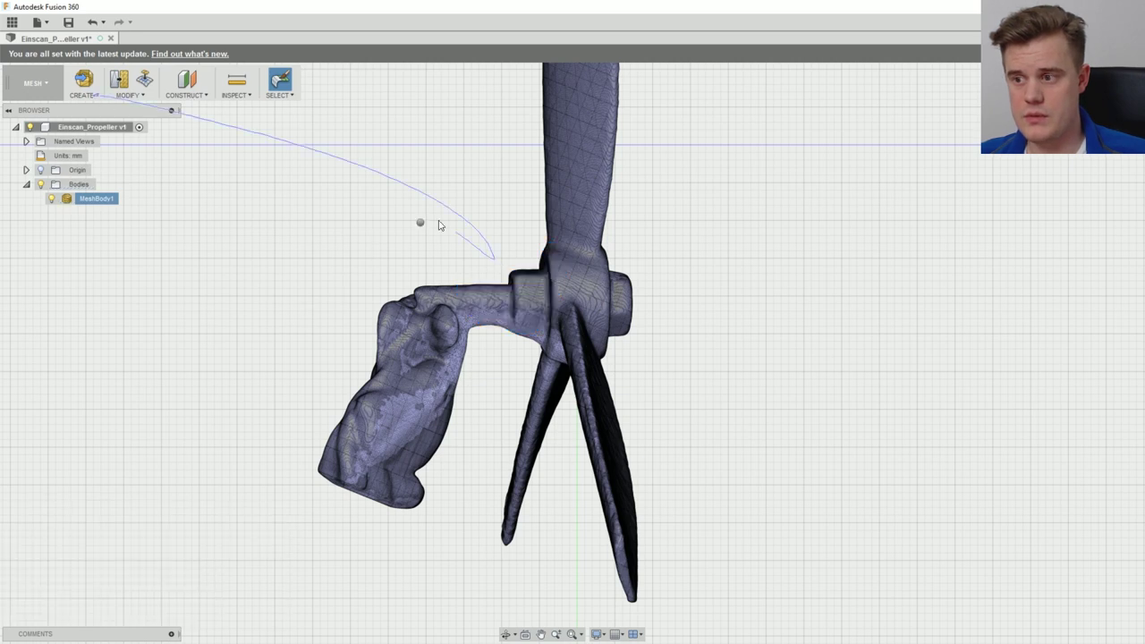
right_click_drag(477, 252, 423, 215)
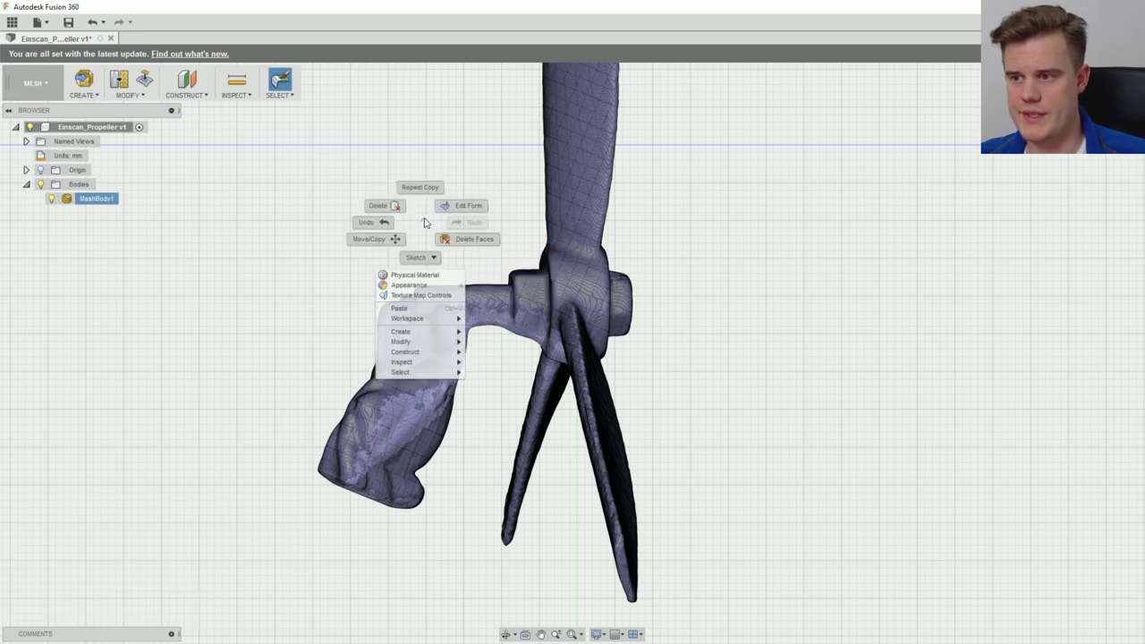
left_click(423, 220)
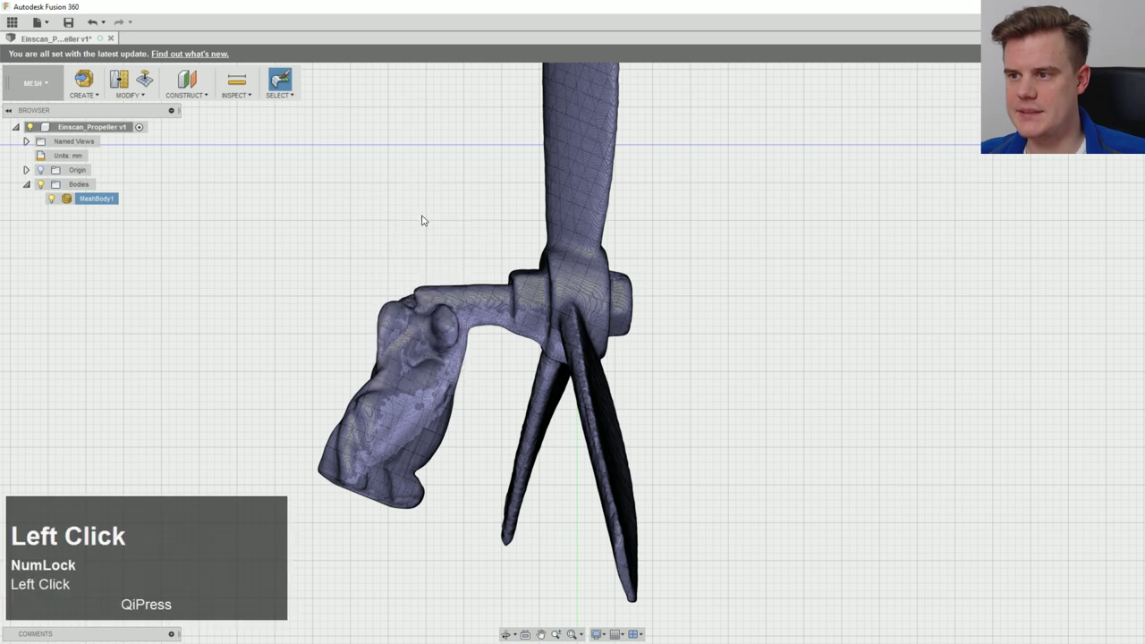
right_click(449, 213)
key("Escape")
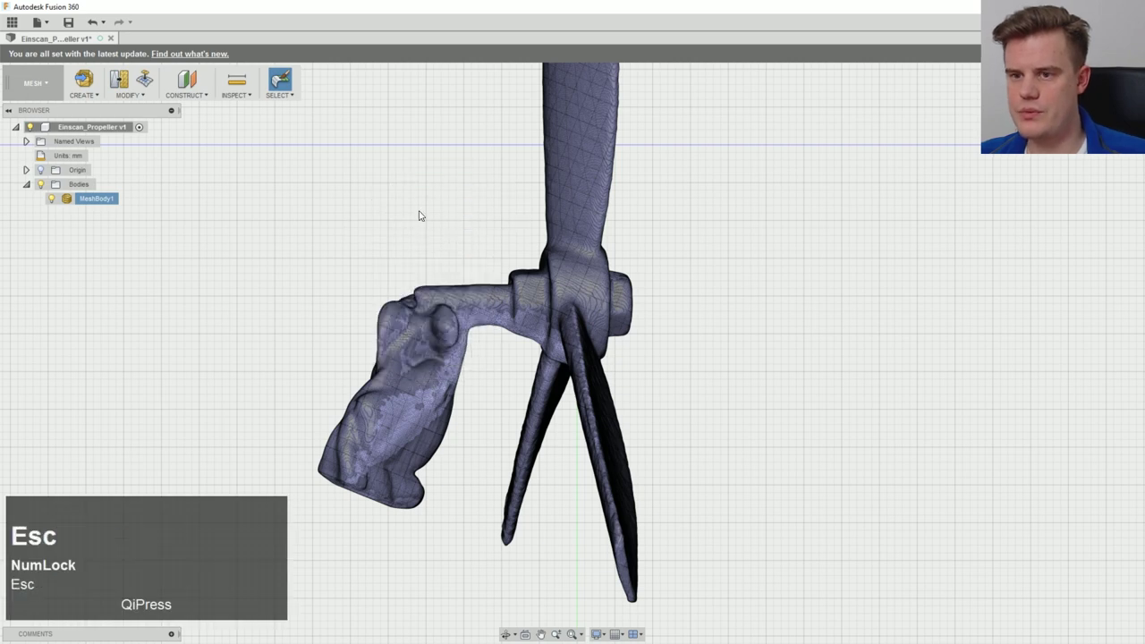
left_click(128, 95)
left_click(128, 96)
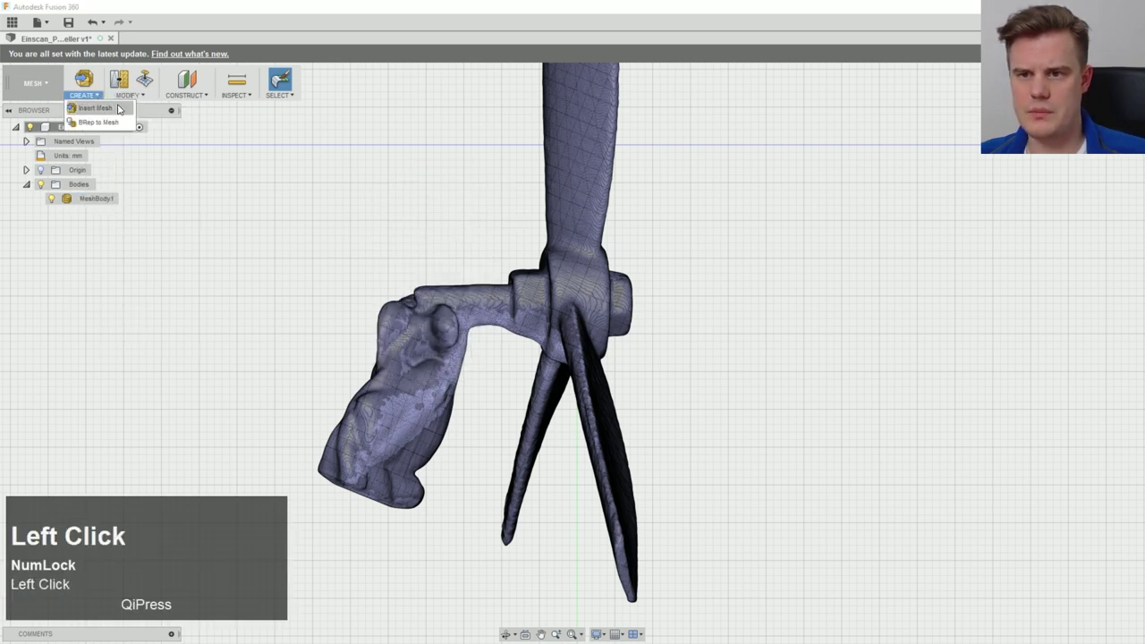
Step: Rotate the mesh body by -7 degrees about the Y axis with Move/Copy and apply the rotation
right_click(94, 199)
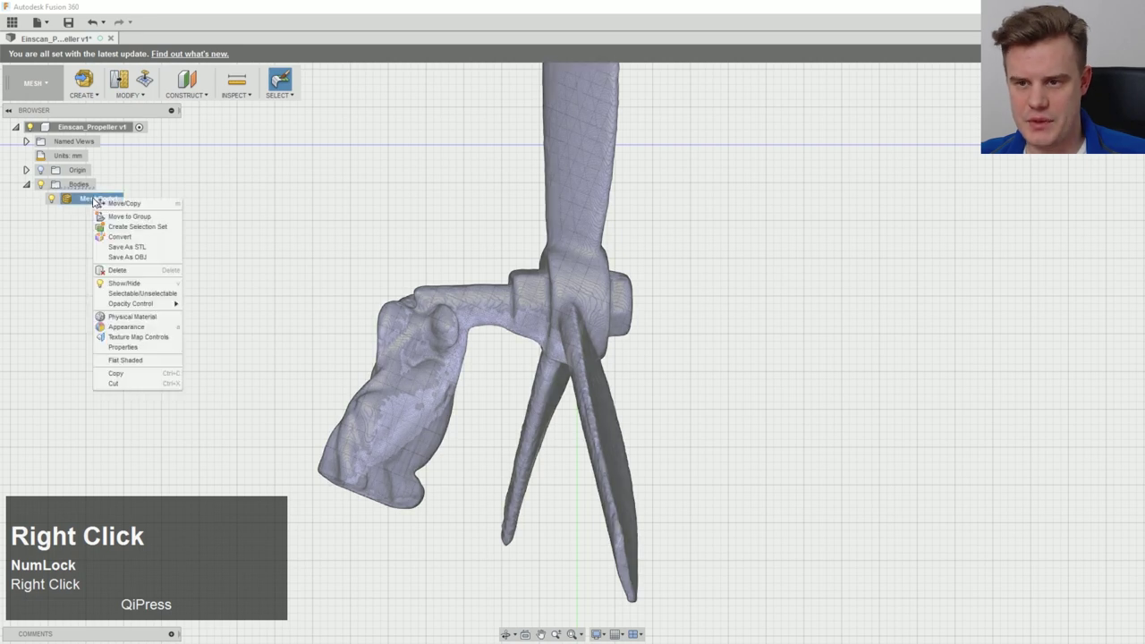
left_click(105, 205)
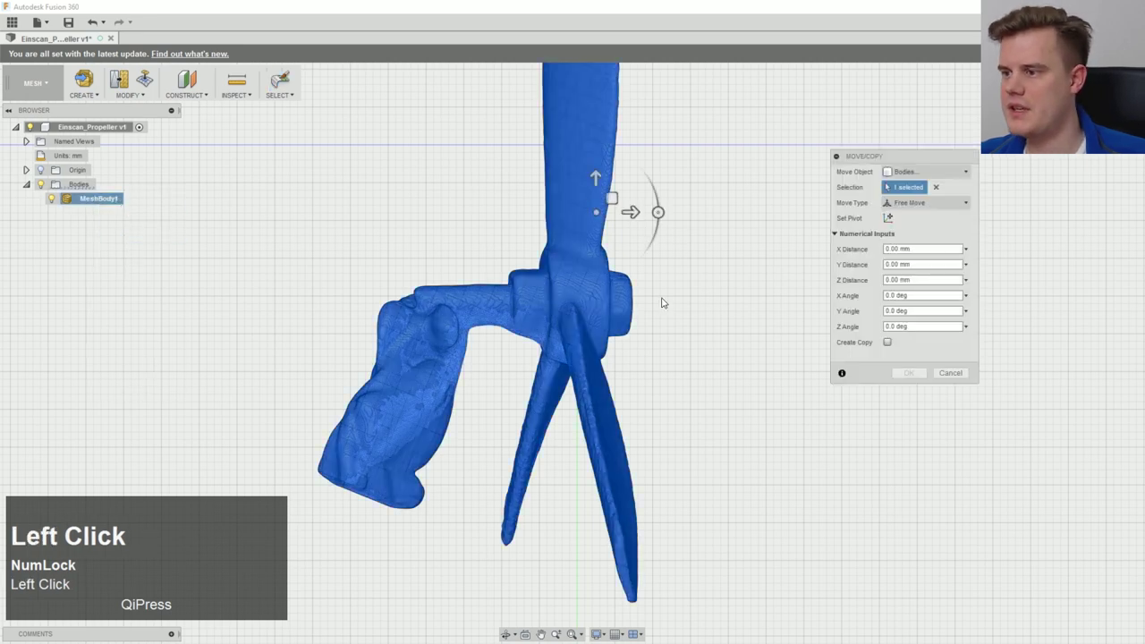
middle_click_drag(662, 303, 620, 340, "ctrl")
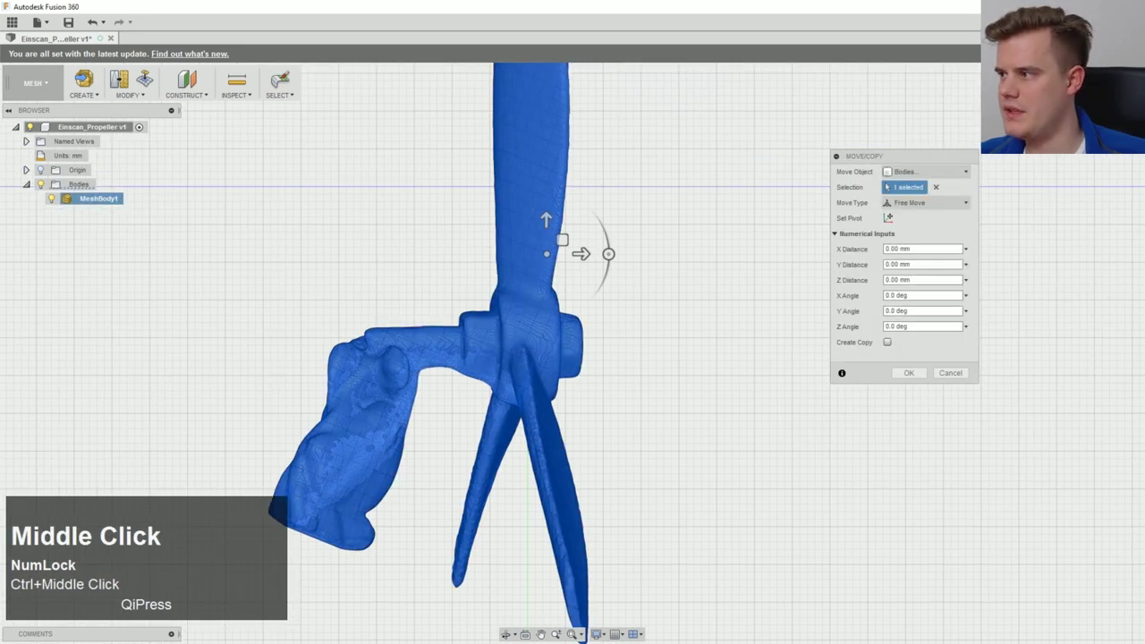
left_click(1103, 82)
scroll(645, 287, "up", 3)
middle_click_drag(644, 286, 628, 474, "ctrl")
scroll(597, 306, "down", 1)
scroll(600, 306, "down", 3)
left_click_drag(528, 246, 597, 247)
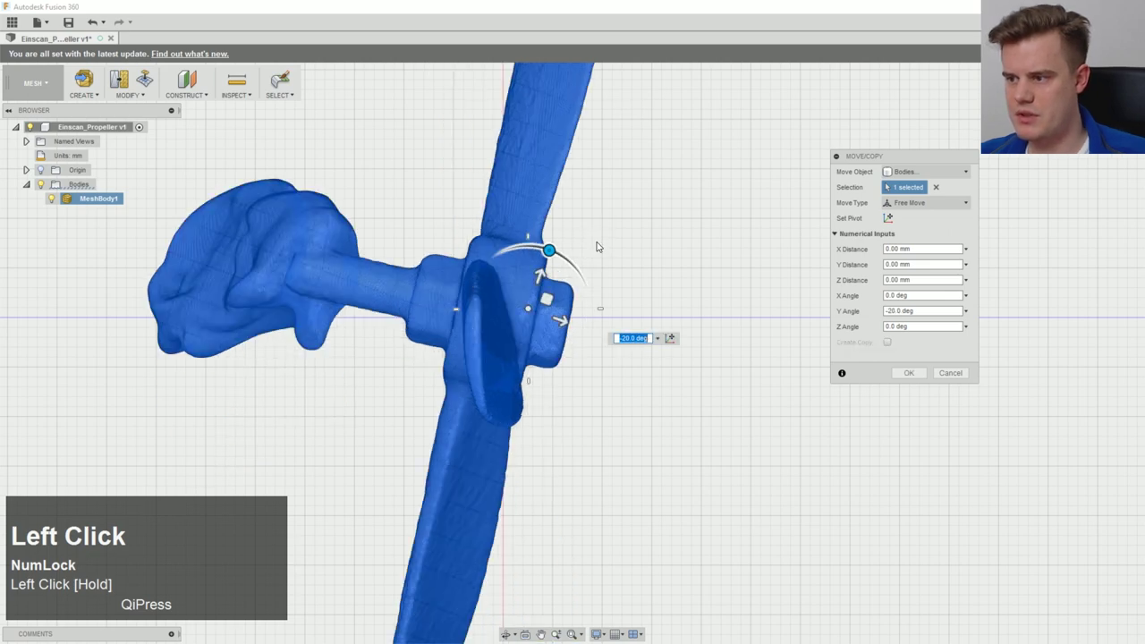
key("Tab")
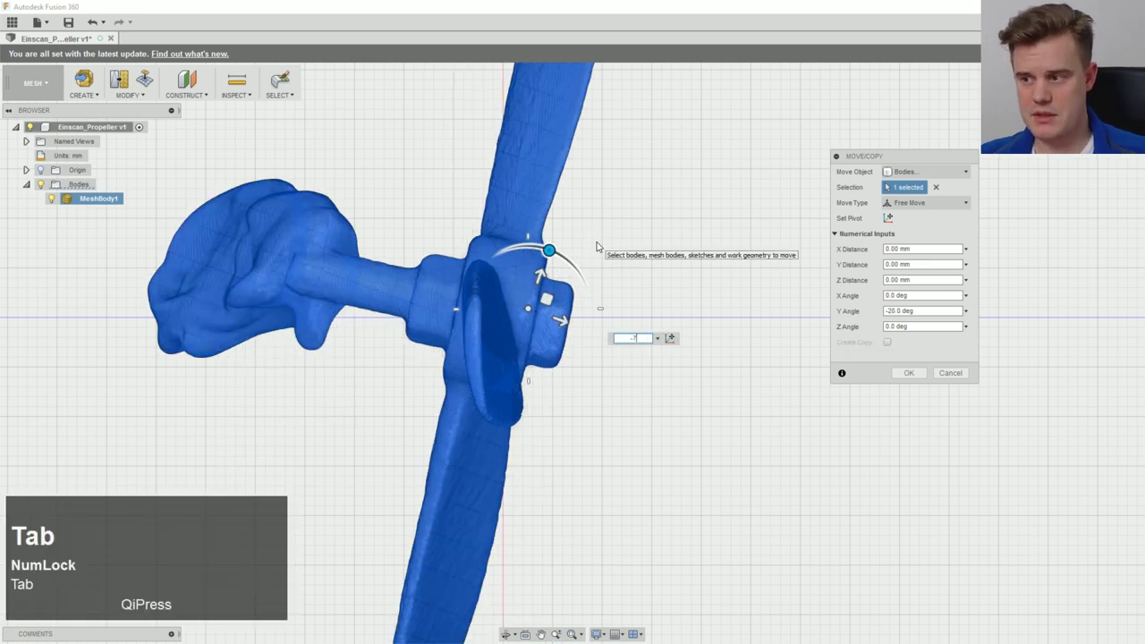
key("Tab")
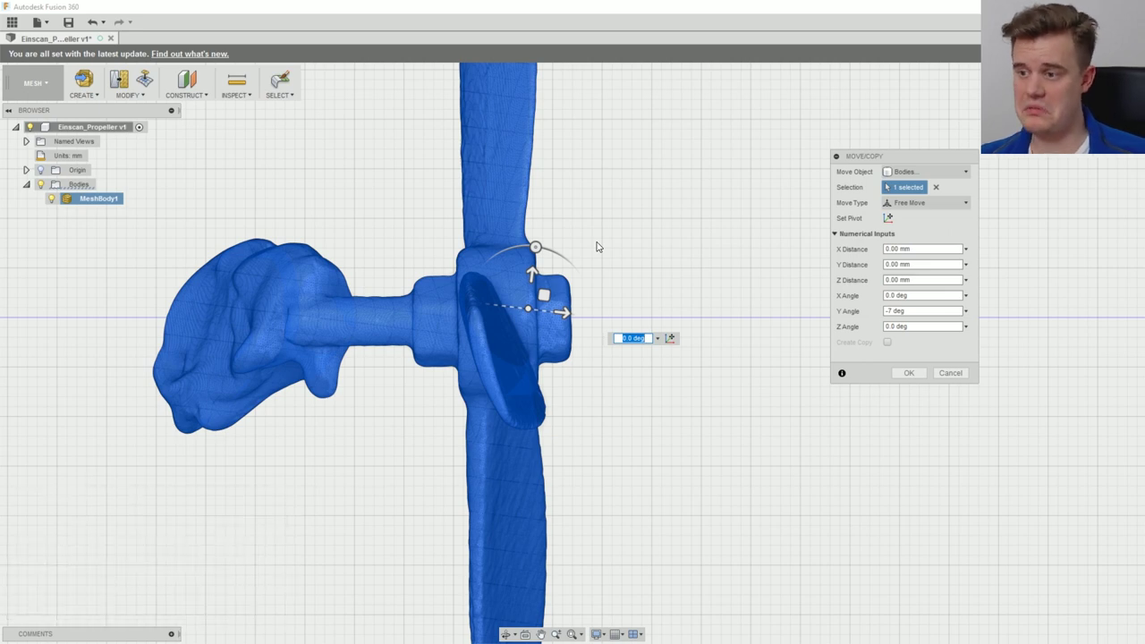
left_click(919, 375)
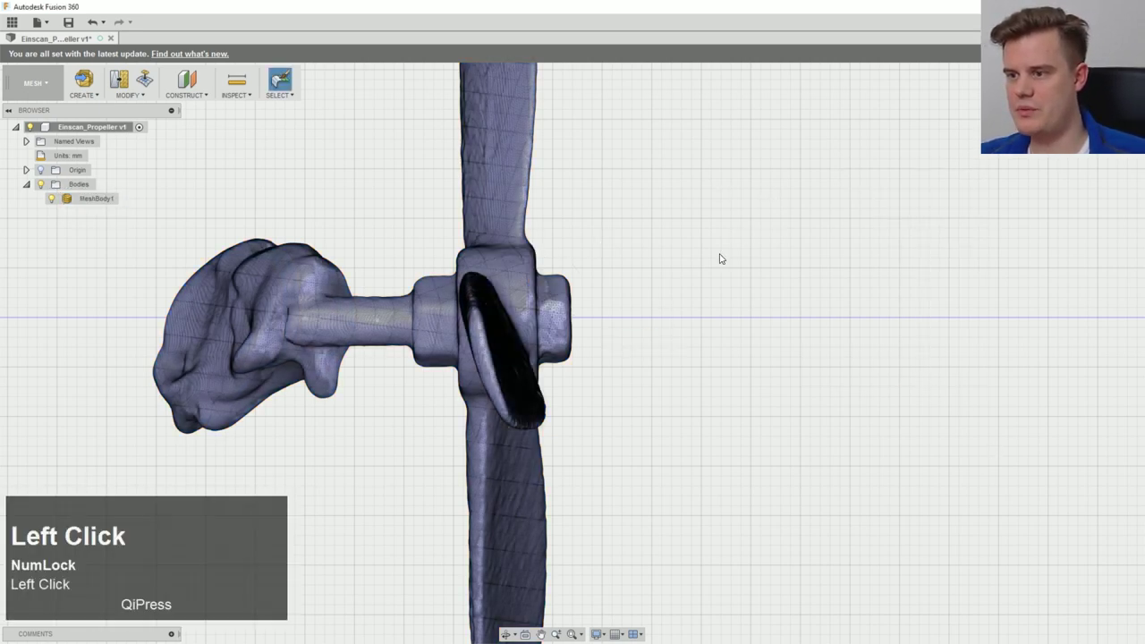
Step: Start a Move/Copy on the propeller's mesh body and look at it straight along the hub's axis
scroll(703, 268, "up", 2)
middle_click_drag(703, 268, 620, 324, "ctrl")
scroll(626, 320, "down", 2)
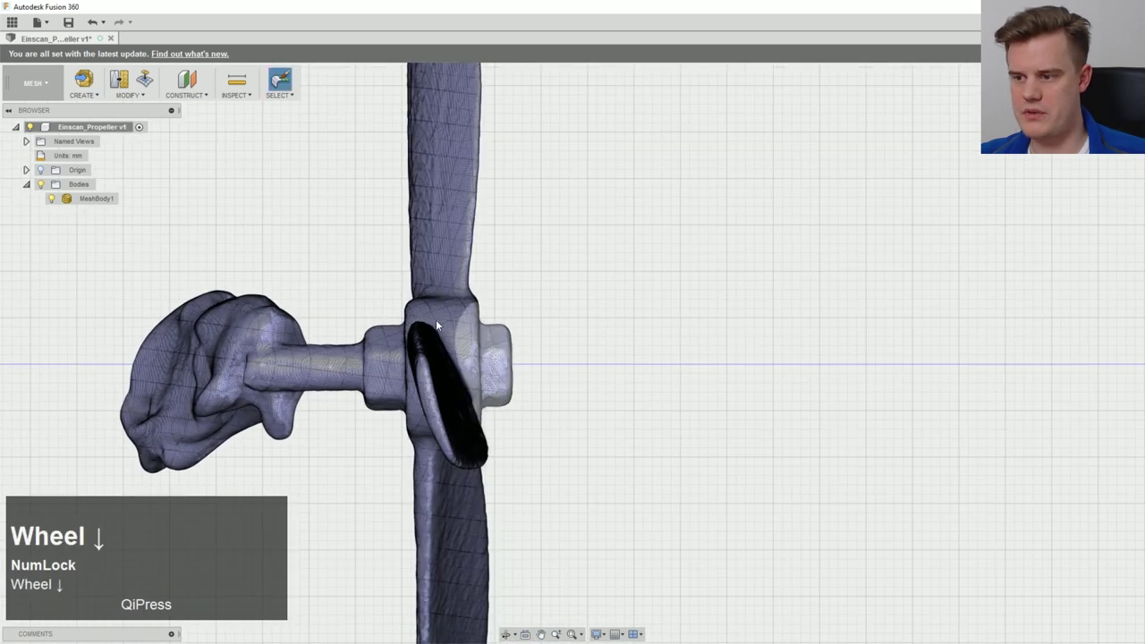
right_click(104, 200)
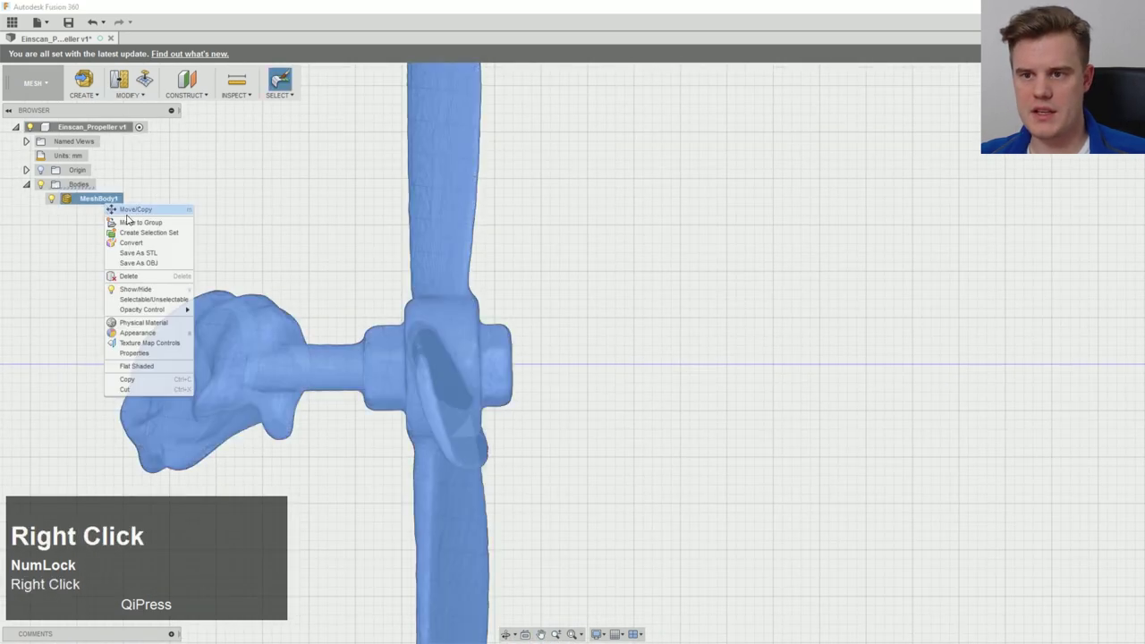
left_click(129, 215)
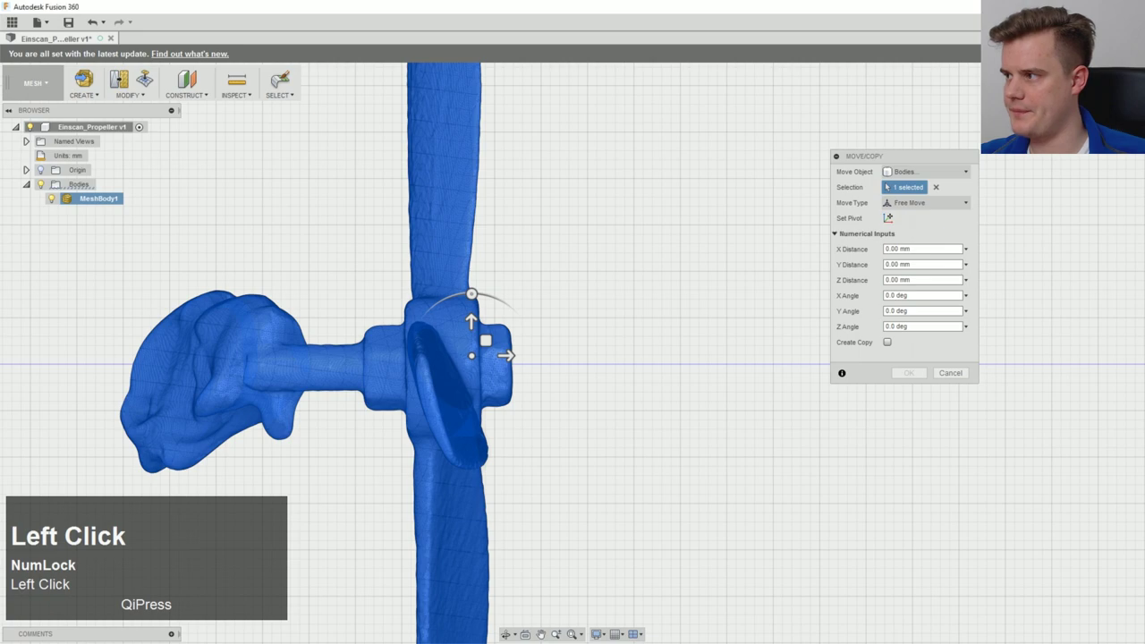
left_click(1118, 108)
scroll(508, 338, "up", 3)
scroll(462, 330, "down", 2)
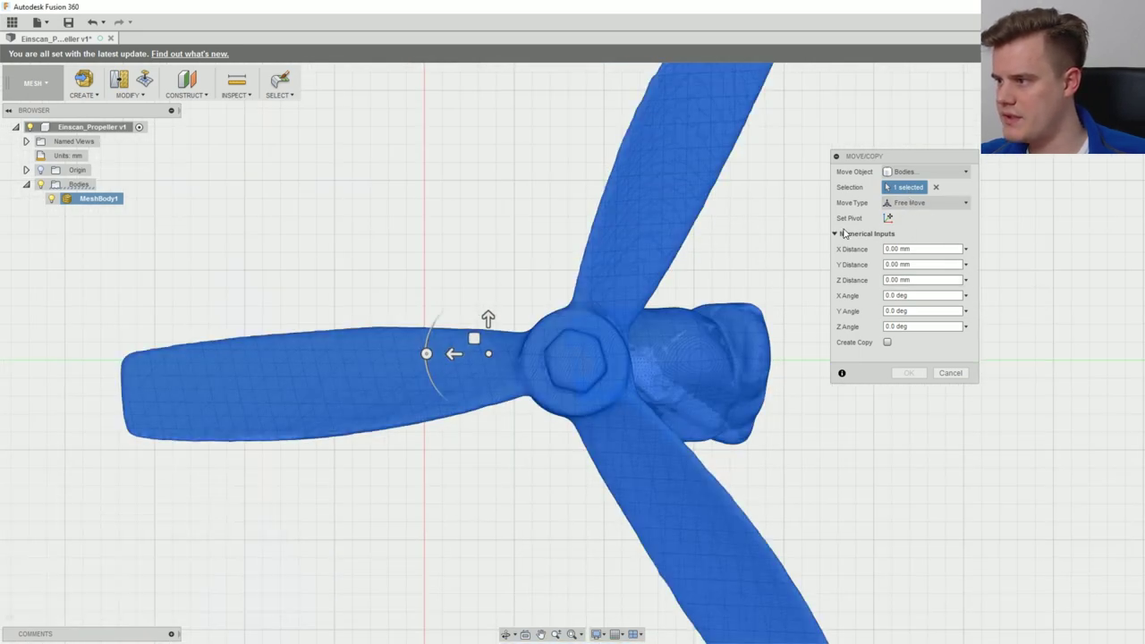
left_click(889, 218)
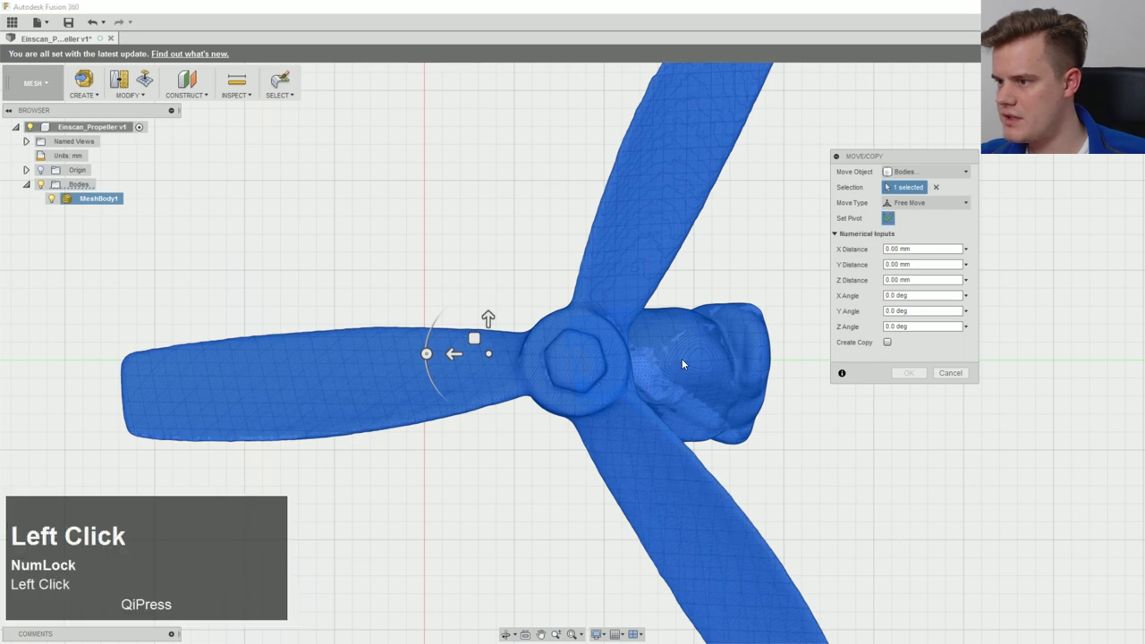
left_click(574, 361)
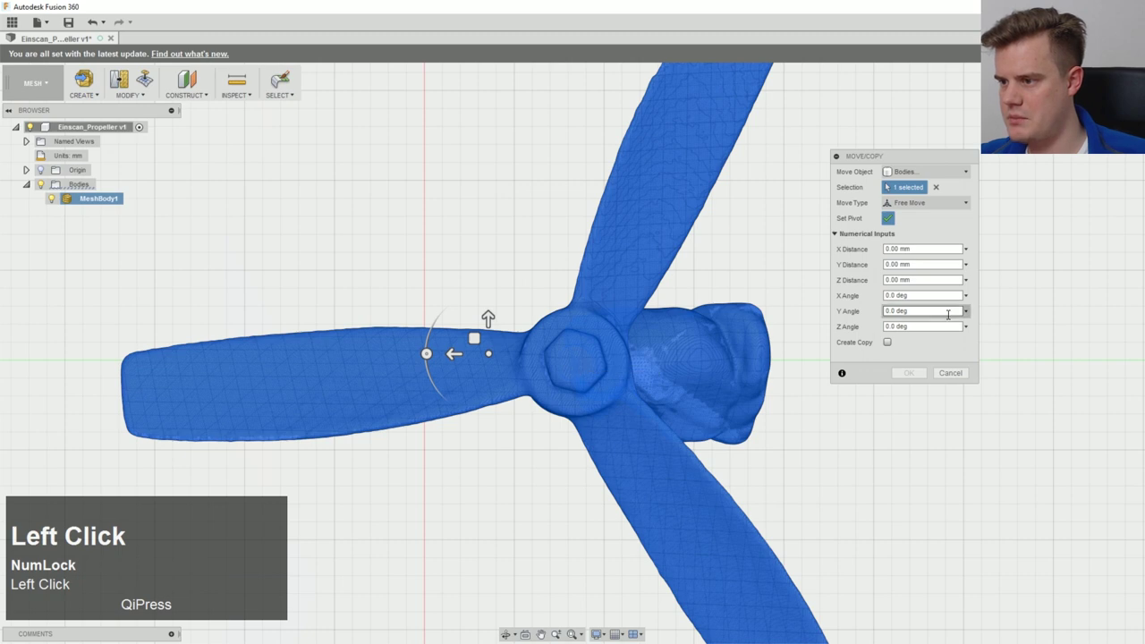
left_click(888, 218)
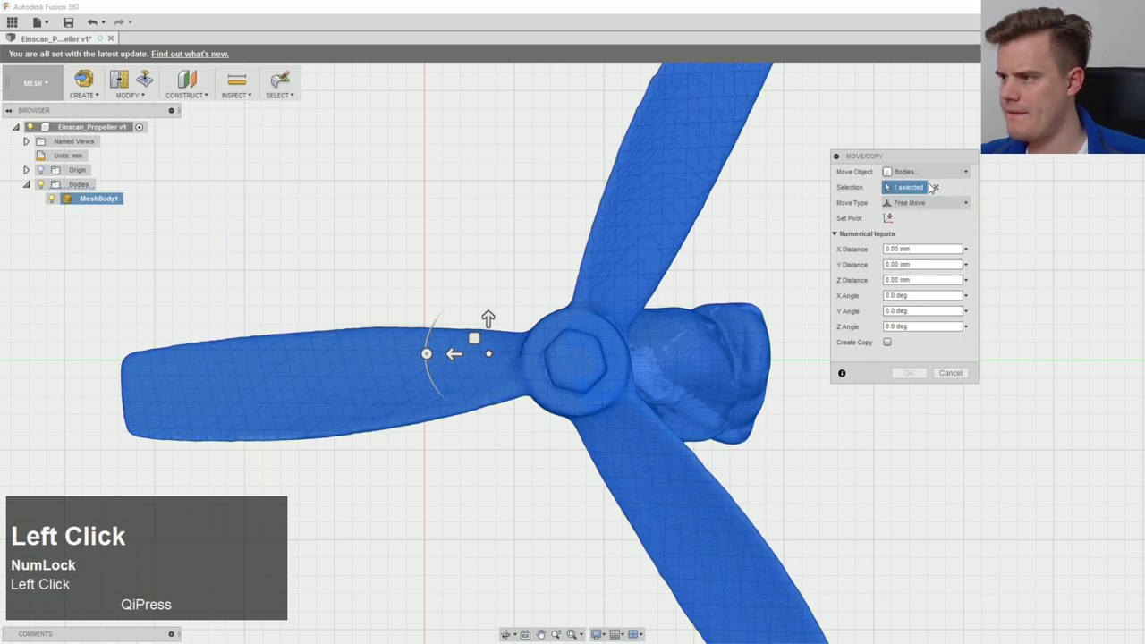
Step: Rotate the mesh body by -4 degrees about the Z axis, apply the rotation and close the OneDrive setup window
left_click_drag(424, 349, 424, 330)
type("-5")
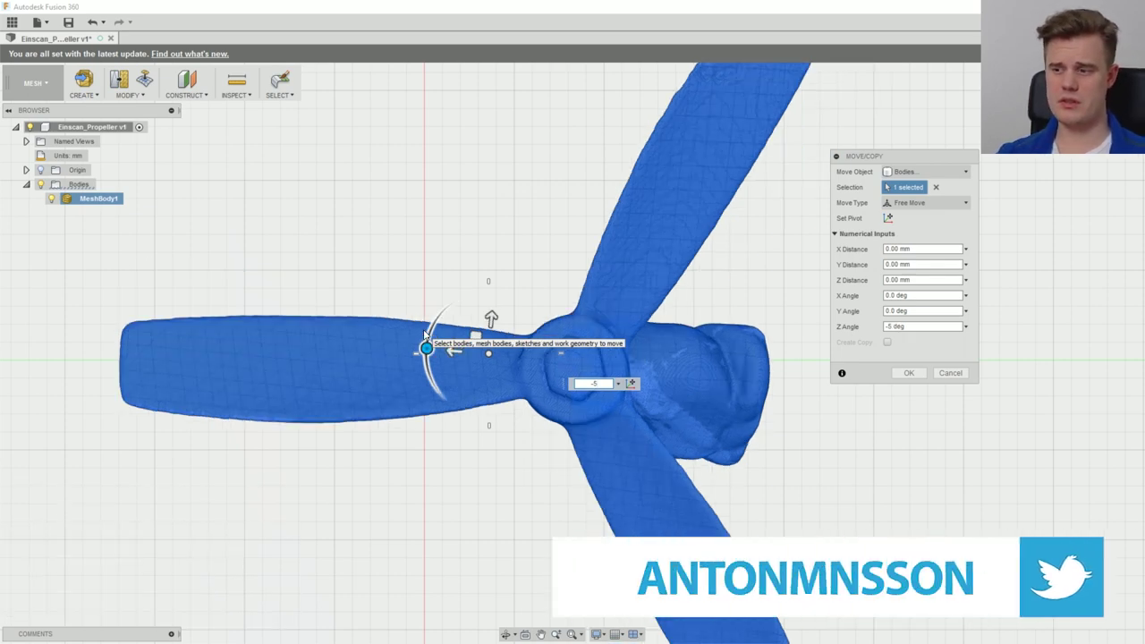
type("4")
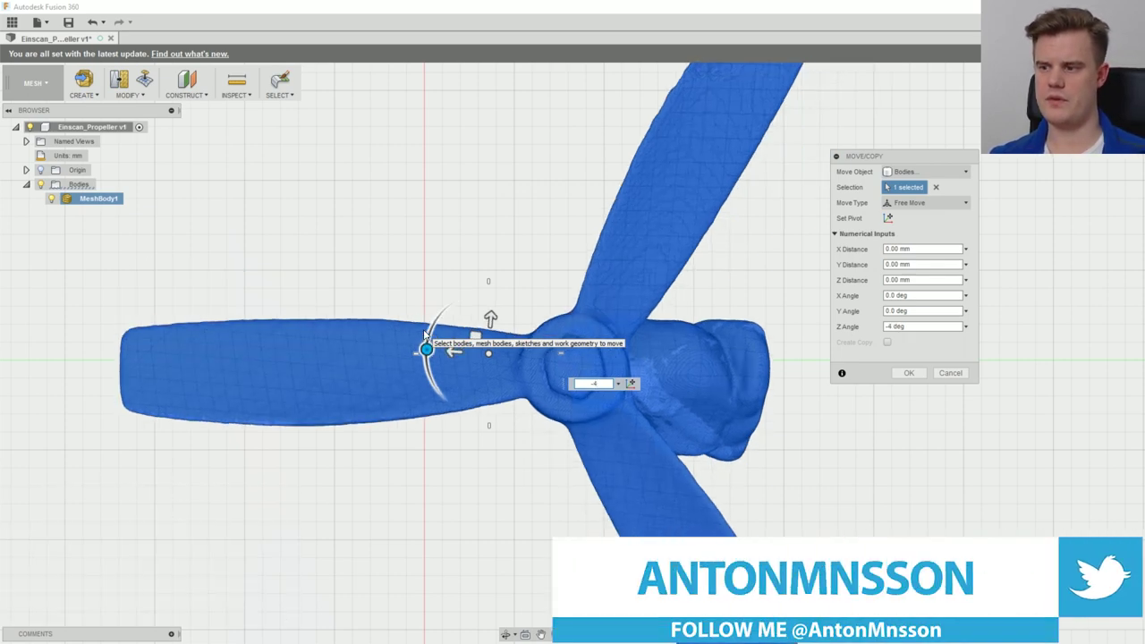
key("Return")
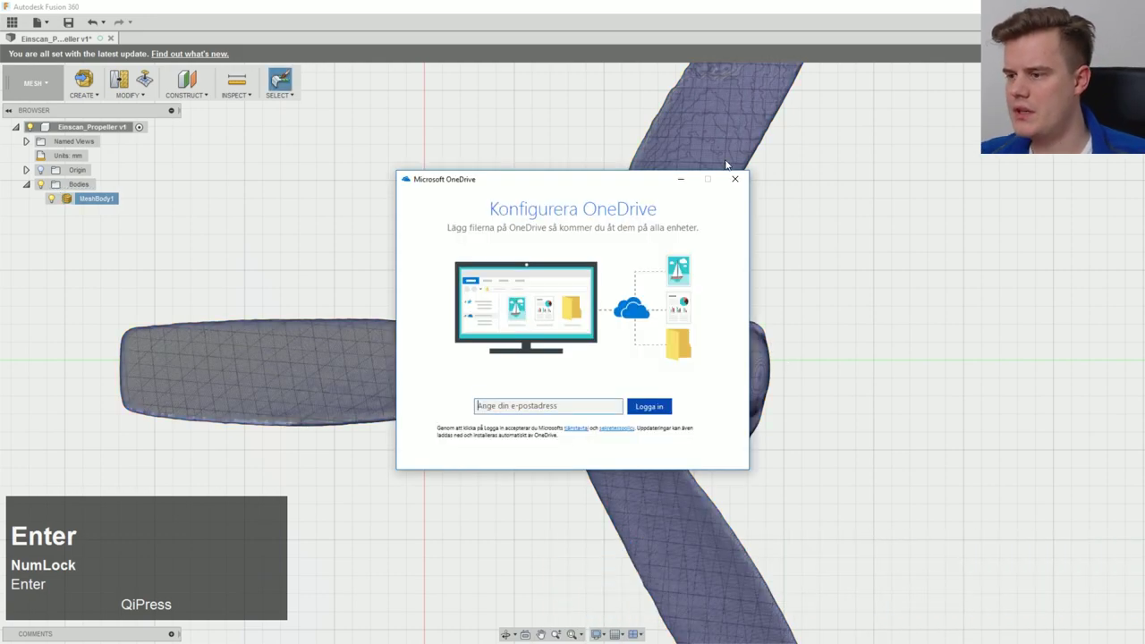
left_click(742, 183)
middle_click_drag(839, 392, 726, 344, "ctrl")
scroll(806, 320, "up", 2, "ctrl")
scroll(545, 309, "down", 4)
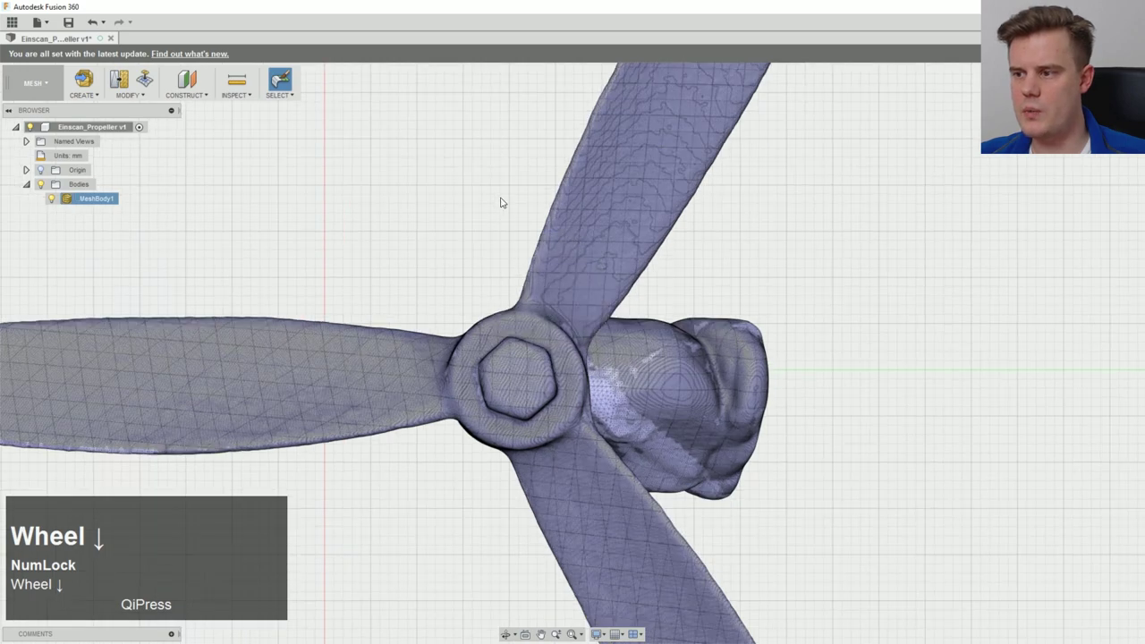
scroll(498, 200, "up", 3)
left_click(95, 97)
left_click(129, 96)
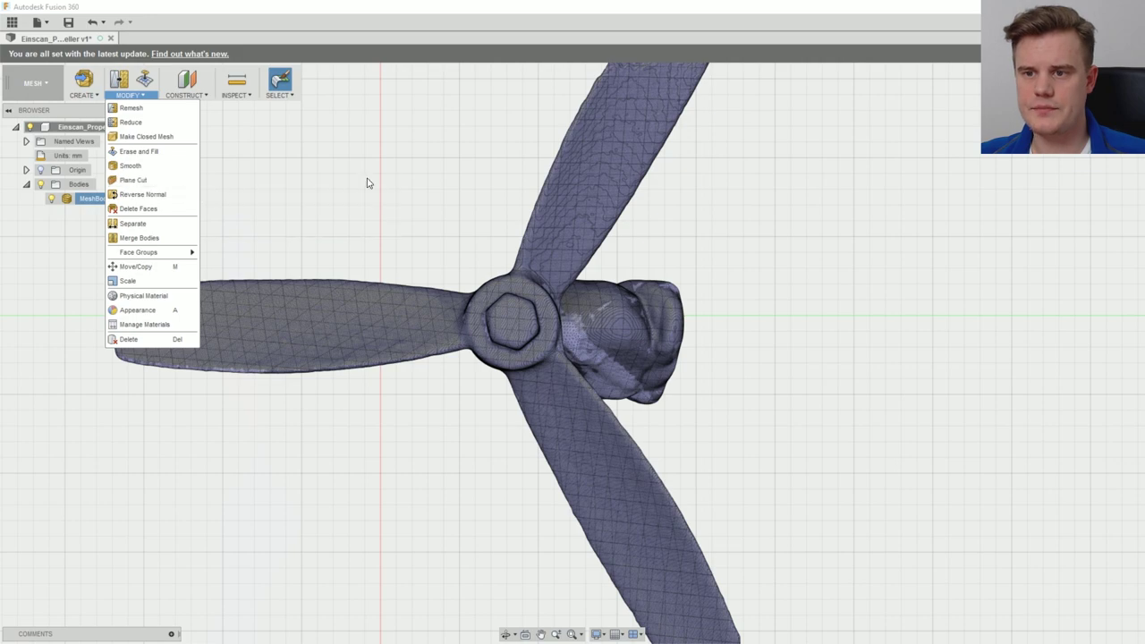
left_click(366, 182)
Step: Start a Plane Cut of type Trim on the propeller mesh body and choose the origin's horizontal XZ plane as the cutting plane
middle_click_drag(465, 210, 565, 279, "ctrl")
left_click(1099, 109)
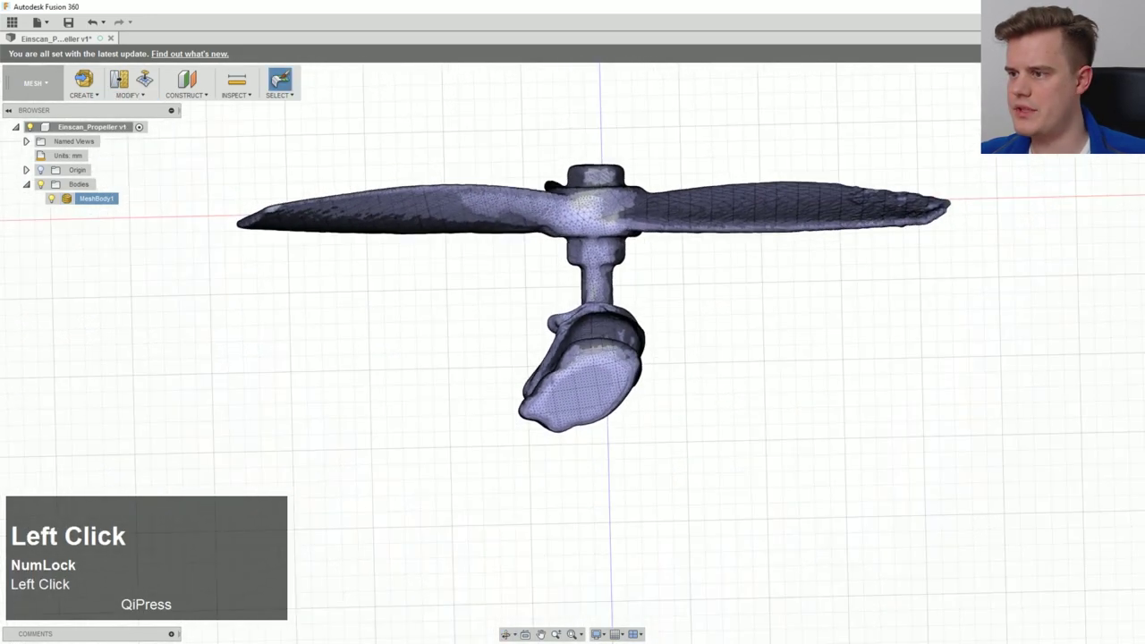
left_click(118, 93)
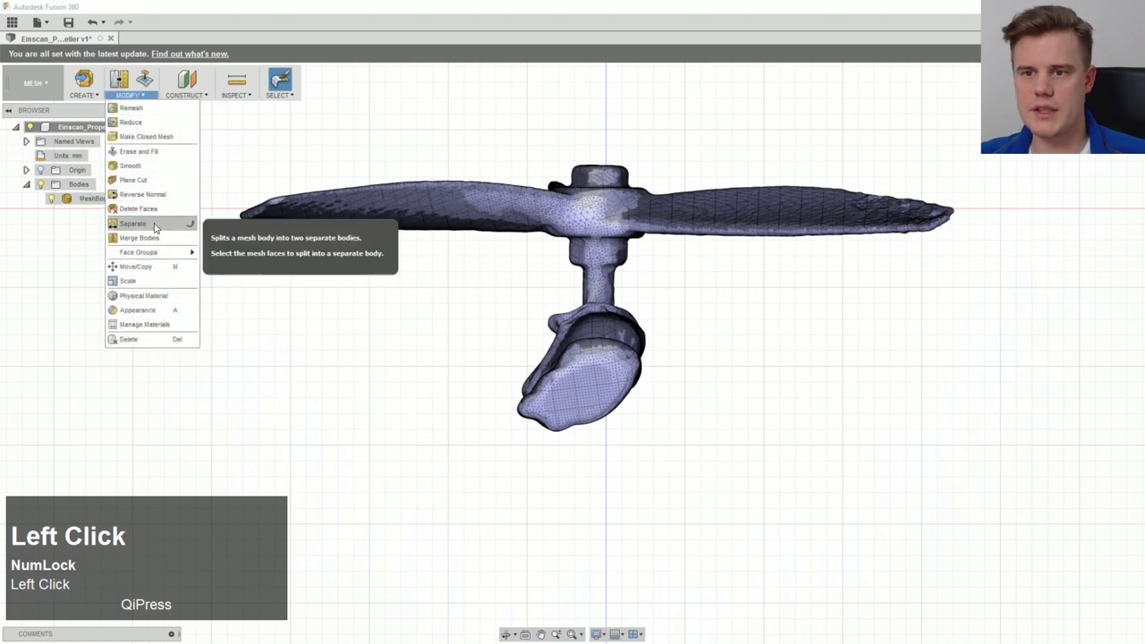
left_click(454, 260)
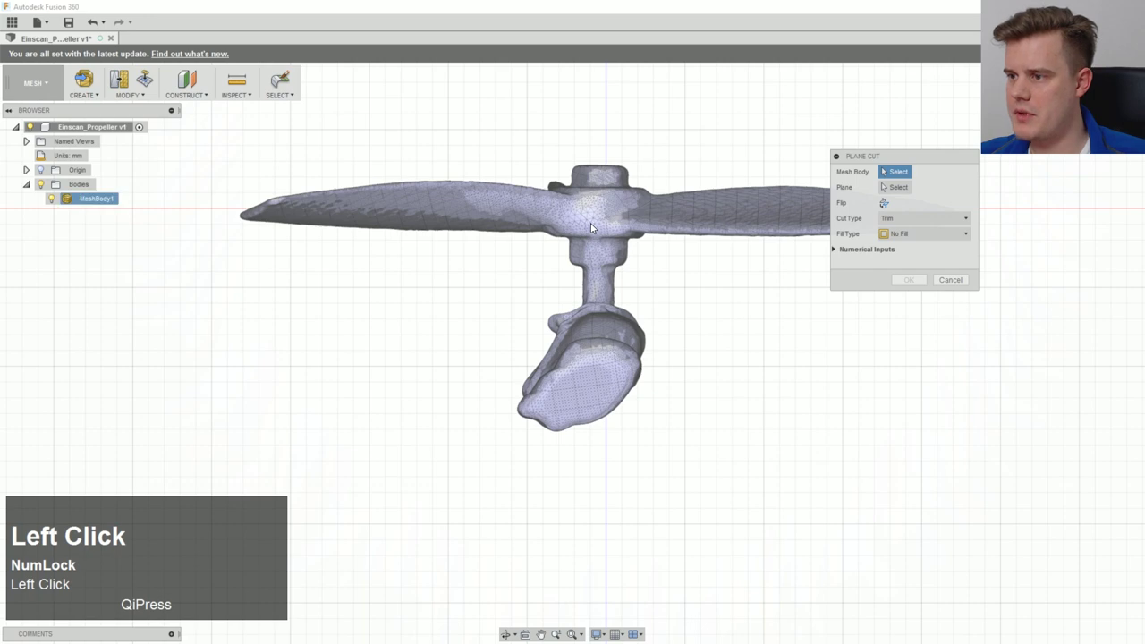
left_click(898, 192)
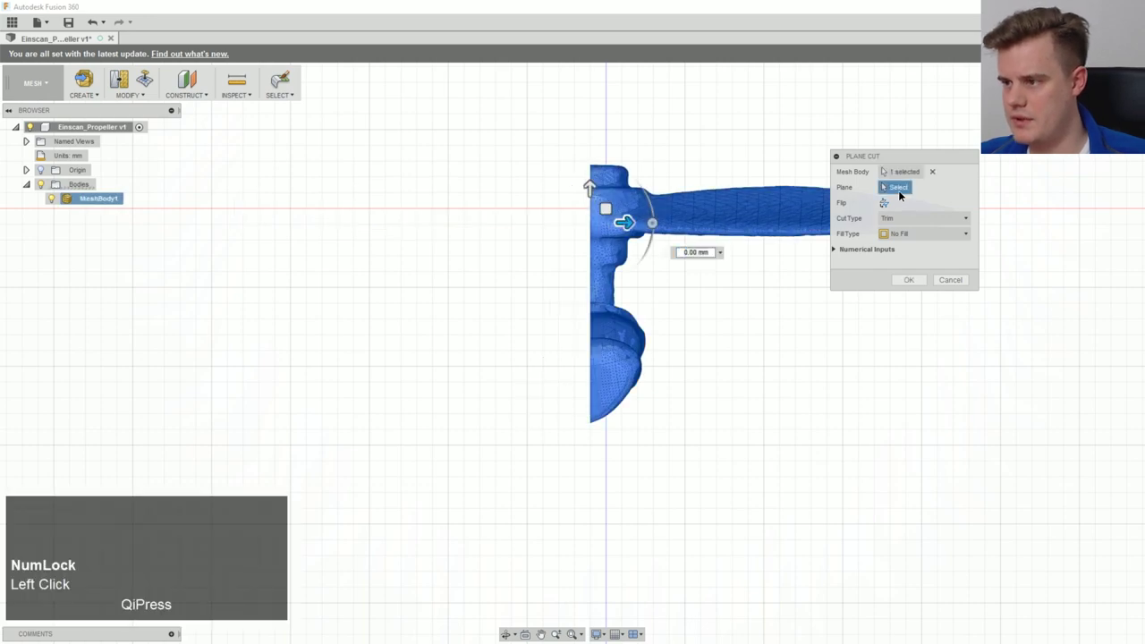
middle_click_drag(673, 374, 668, 411)
middle_click(666, 215, "ctrl")
middle_click_drag(617, 292, 576, 422, "ctrl")
middle_click_drag(576, 422, 639, 188)
left_click(636, 197)
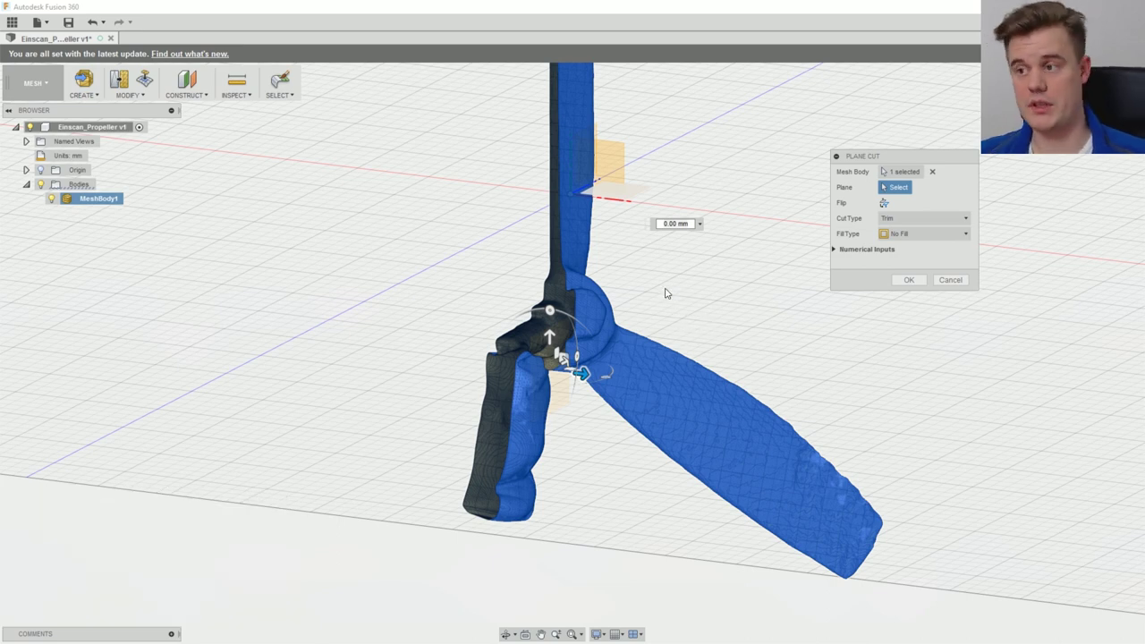
left_click(630, 193)
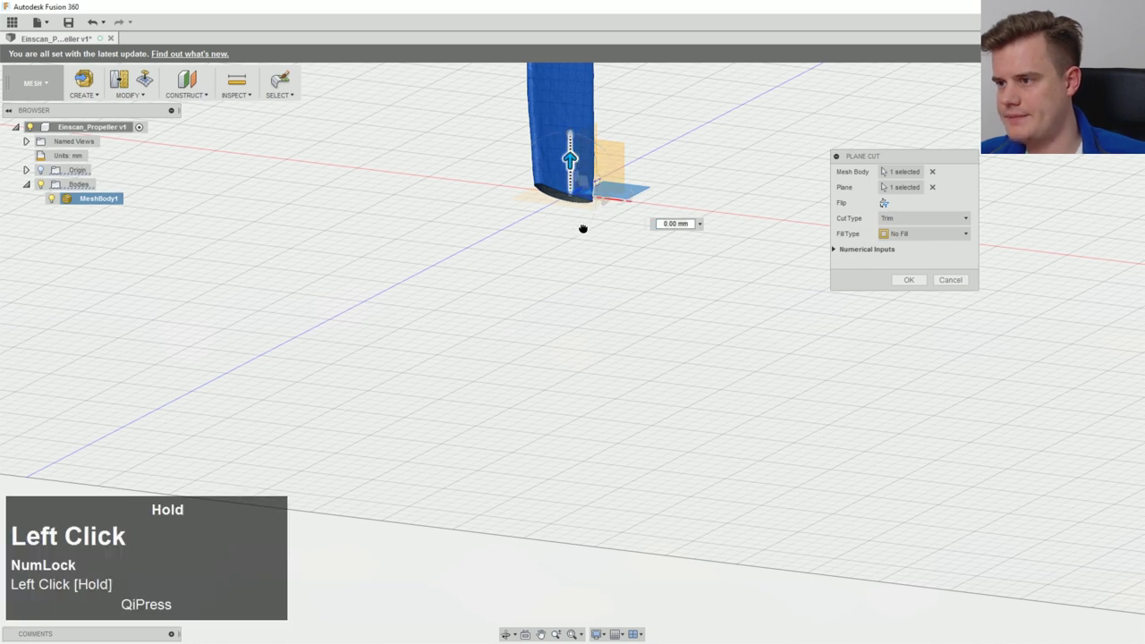
Step: Offset the cutting plane by -220 mm so it crosses the middle of the hub, and apply the trim
left_click_drag(598, 261, 1012, 162)
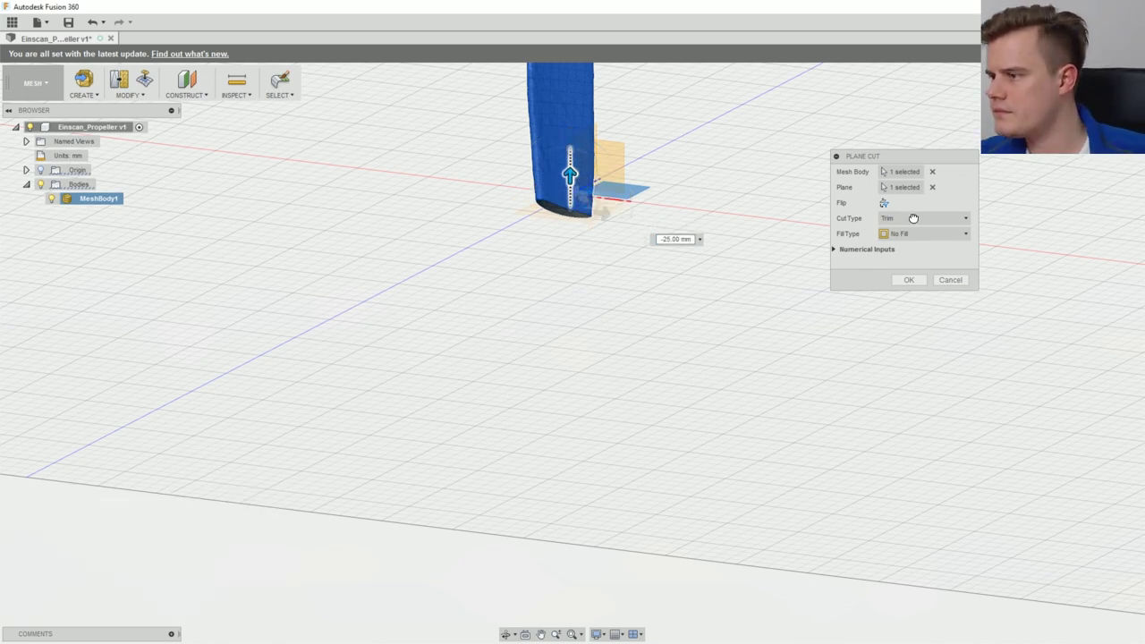
left_click_drag(852, 271, 718, 268)
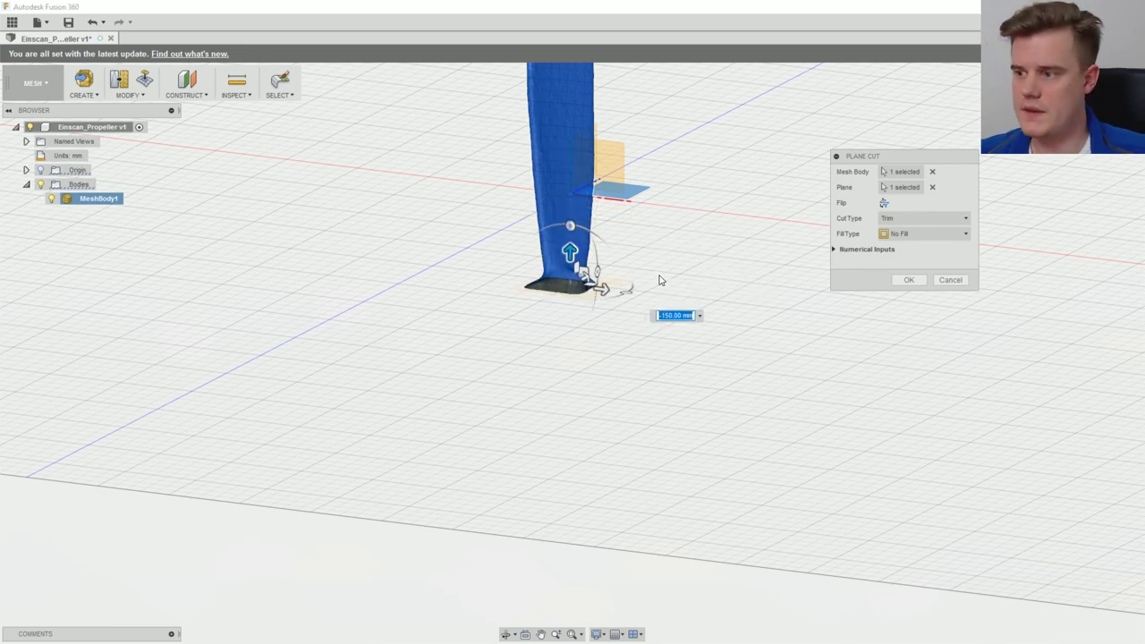
left_click(1101, 105)
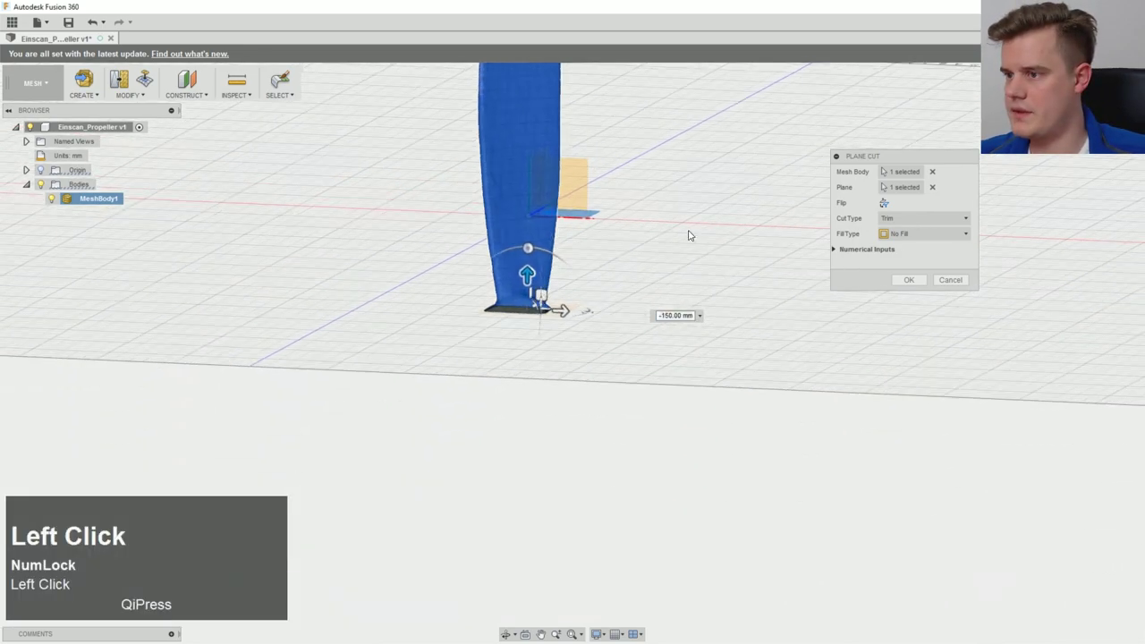
scroll(471, 333, "down", 3)
scroll(488, 318, "down", 2)
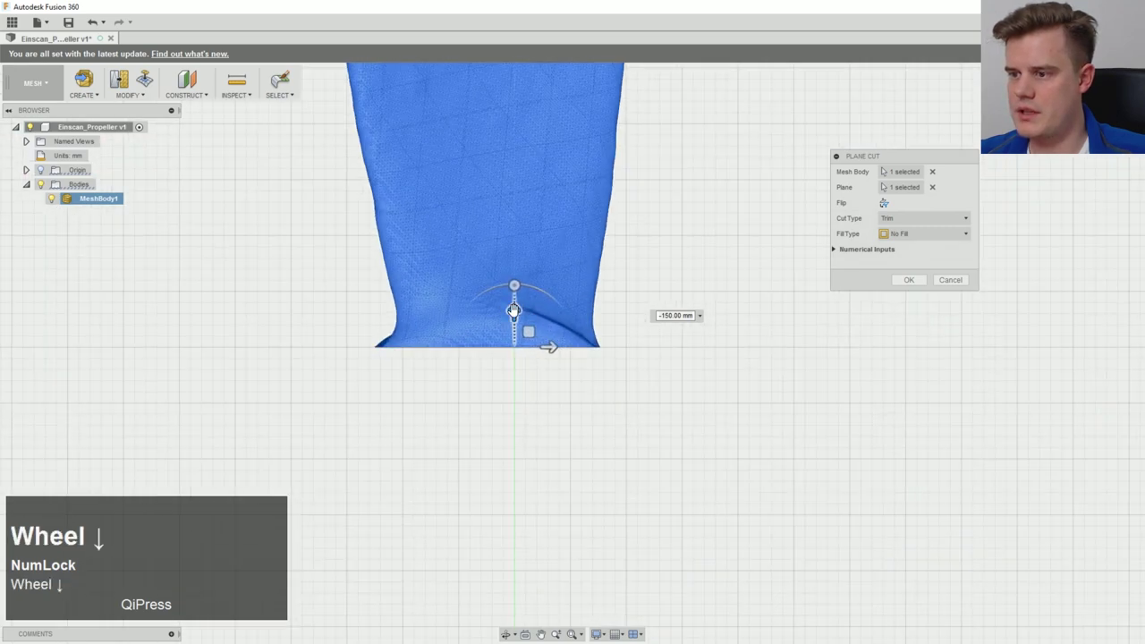
left_click_drag(516, 307, 522, 417)
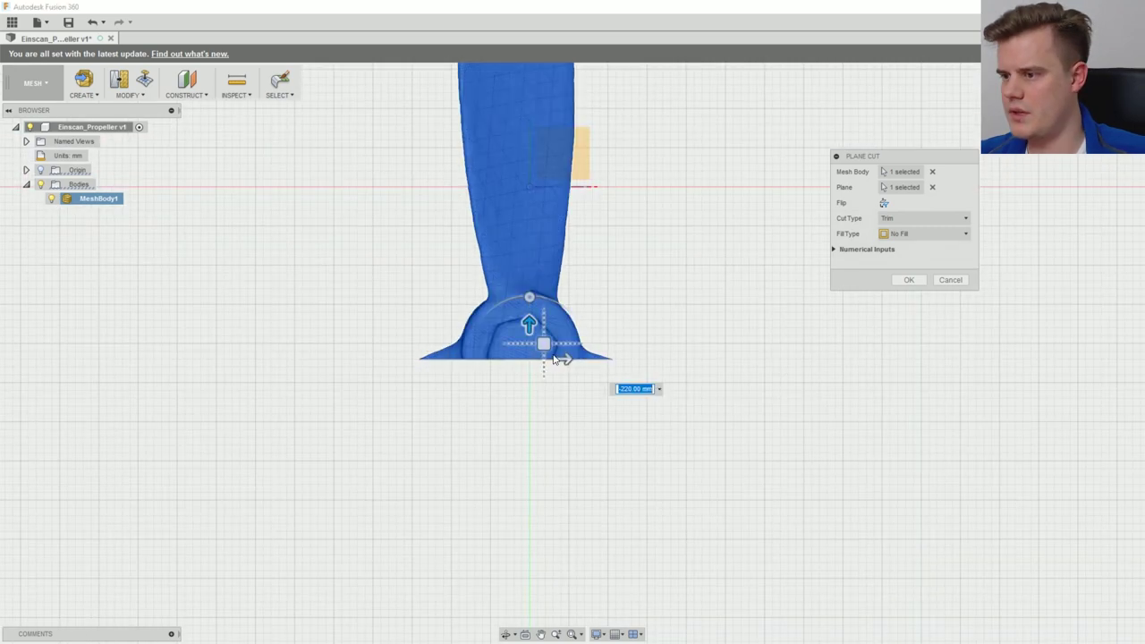
left_click(905, 281)
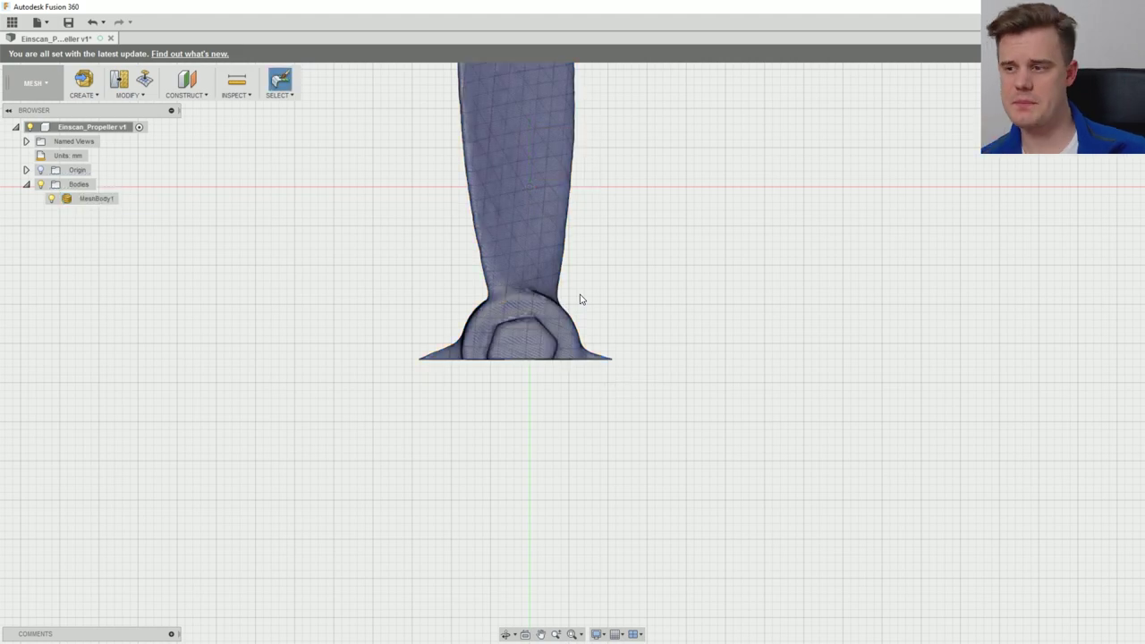
Step: Examine the remaining blade and the cut hub half from several sides
middle_click_drag(580, 299, 685, 497)
scroll(671, 456, "up", 3)
middle_click_drag(671, 455, 630, 375)
scroll(643, 456, "down", 4)
left_click(1091, 106)
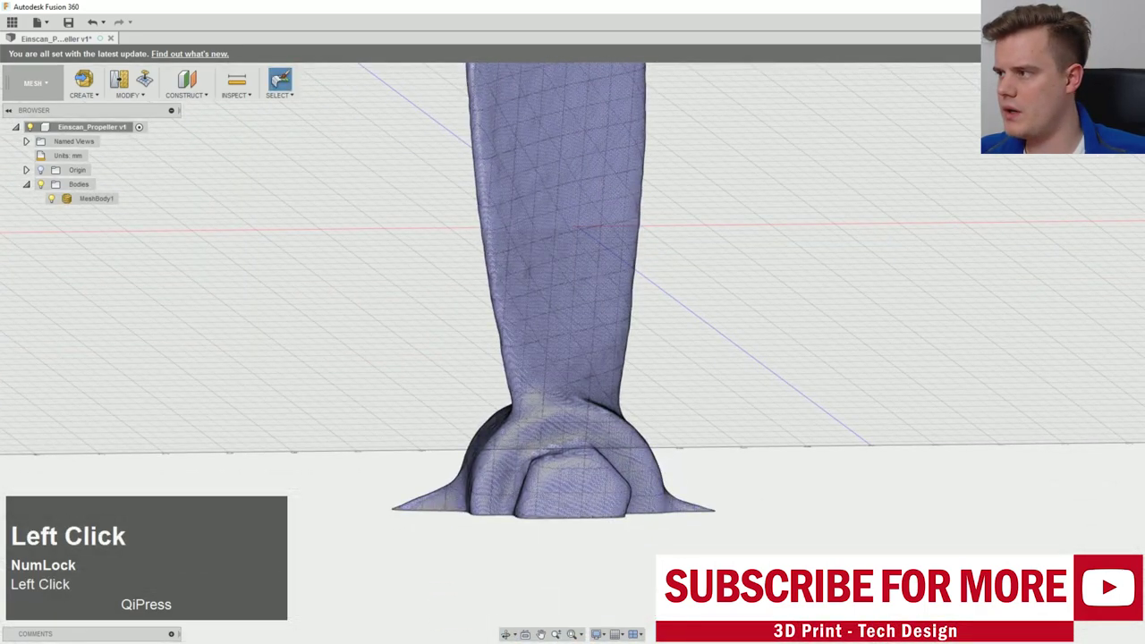
scroll(731, 352, "up", 3)
middle_click_drag(742, 231, 849, 273, "ctrl")
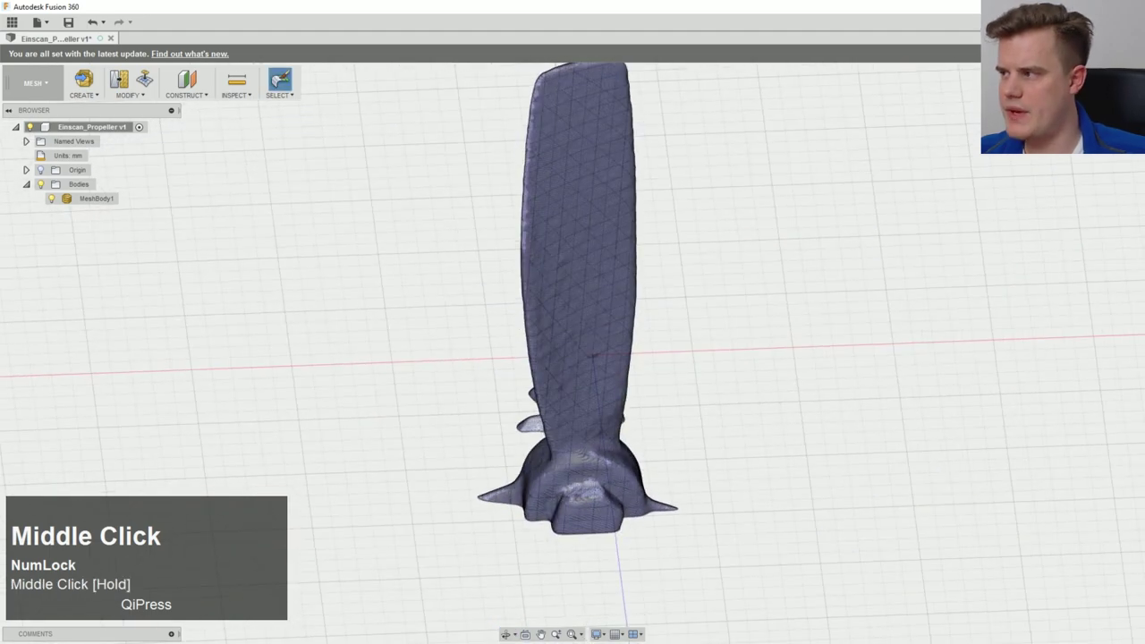
left_click(1074, 107)
left_click(521, 202)
left_click(137, 95)
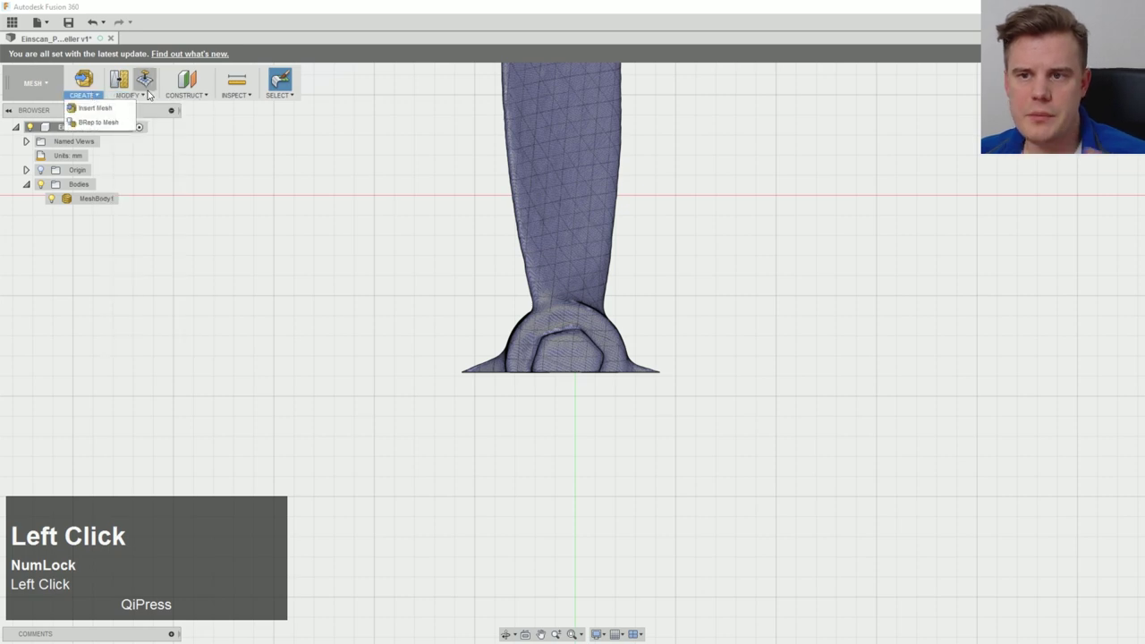
mouse_move(186, 97)
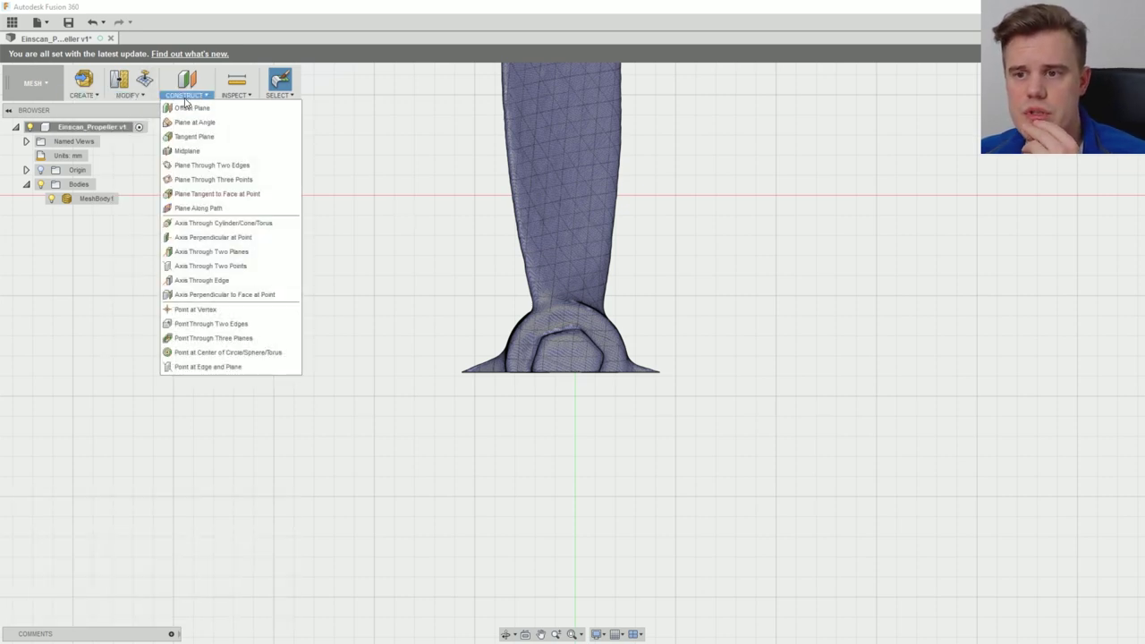
left_click(435, 161)
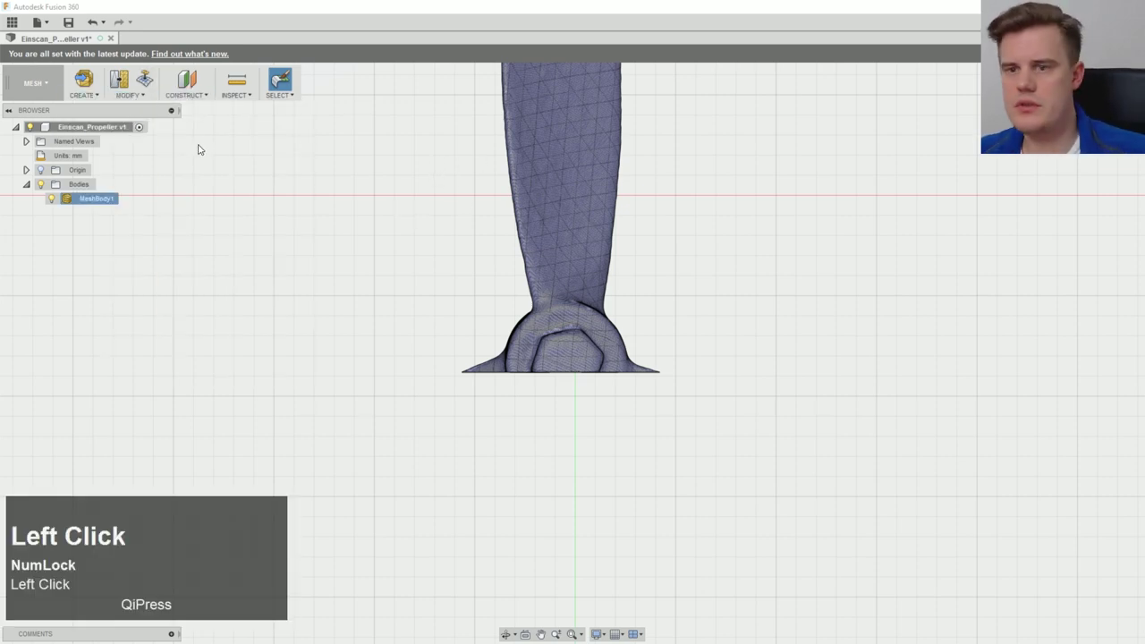
Step: Move the trimmed mesh body 225 mm along the Y axis with Move/Copy and apply the move
right_click(104, 198)
left_click(150, 218)
middle_click_drag(427, 261, 355, 459, "ctrl")
left_click_drag(504, 320, 518, 153)
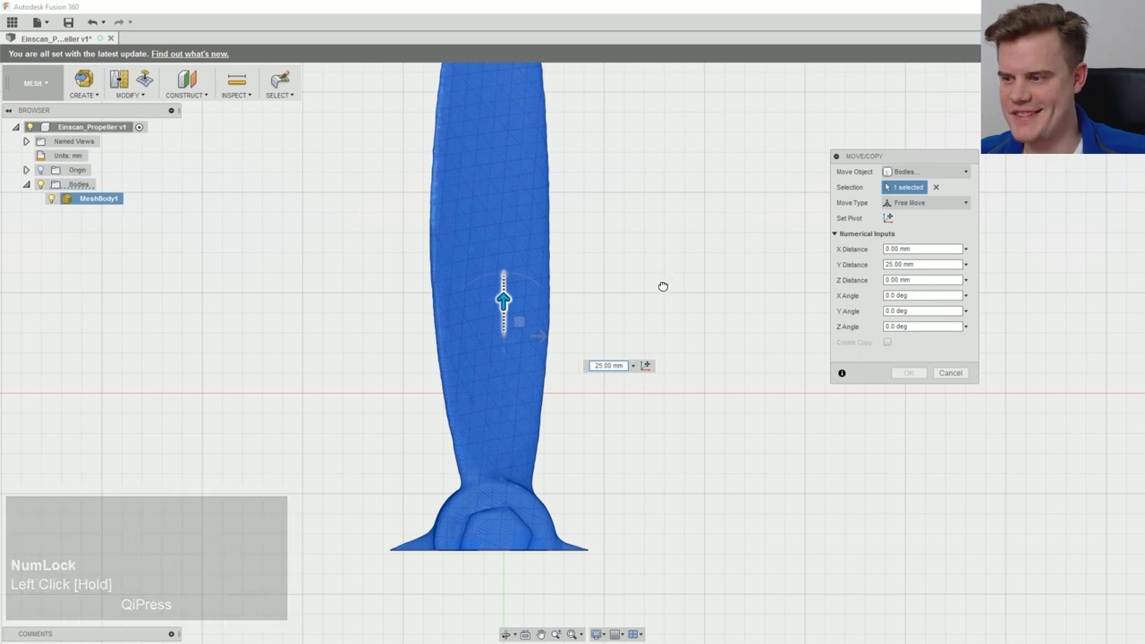
type("225")
key("Return")
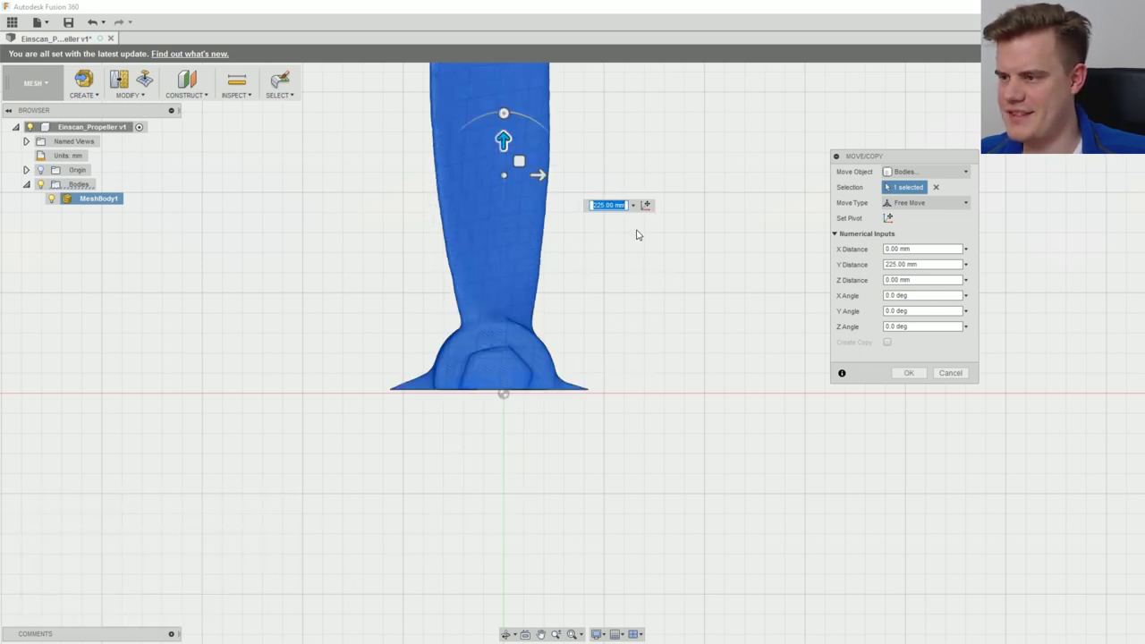
left_click(909, 373)
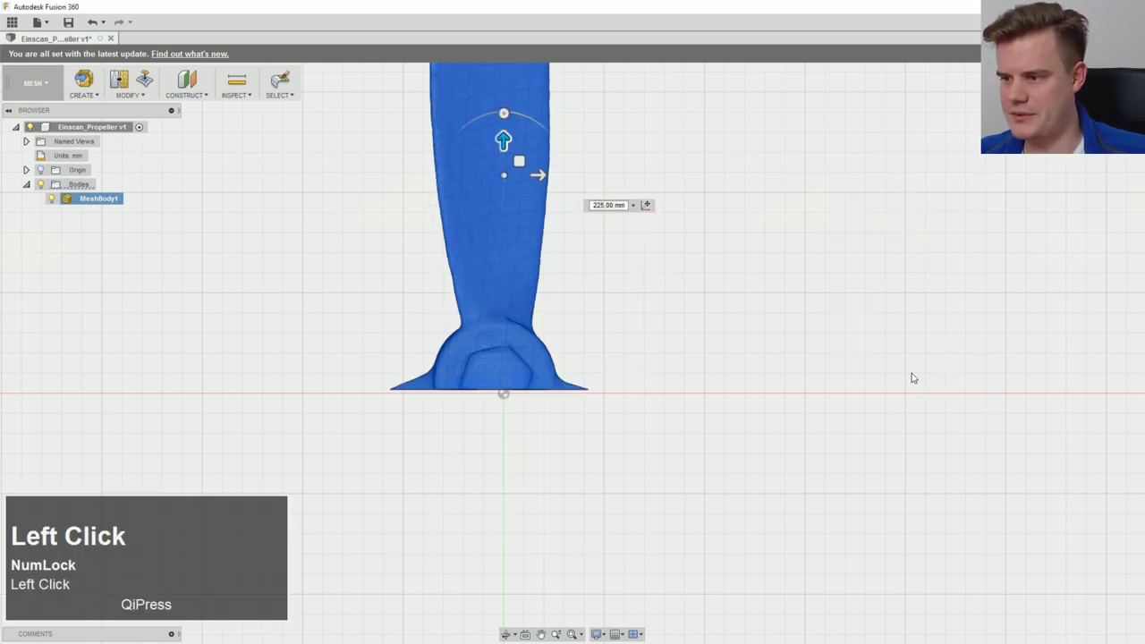
Step: Bring the whole trimmed blade into view and dismiss the update notification
scroll(523, 384, "up", 1)
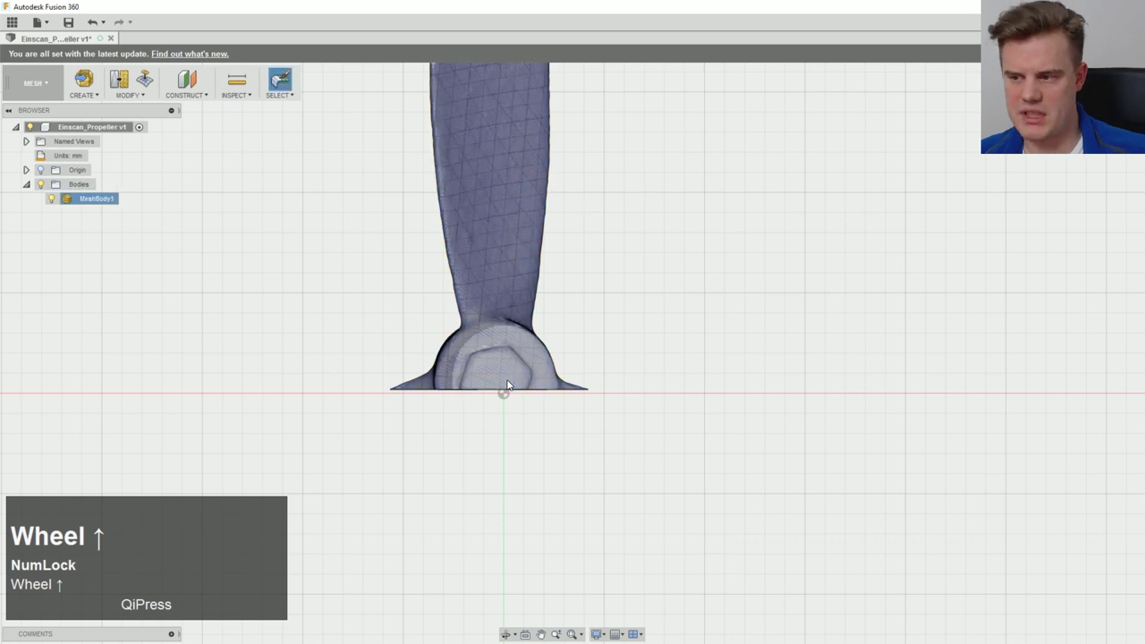
middle_click_drag(586, 335, 592, 392, "ctrl")
scroll(606, 344, "up", 2)
middle_click_drag(626, 215, 608, 318, "ctrl")
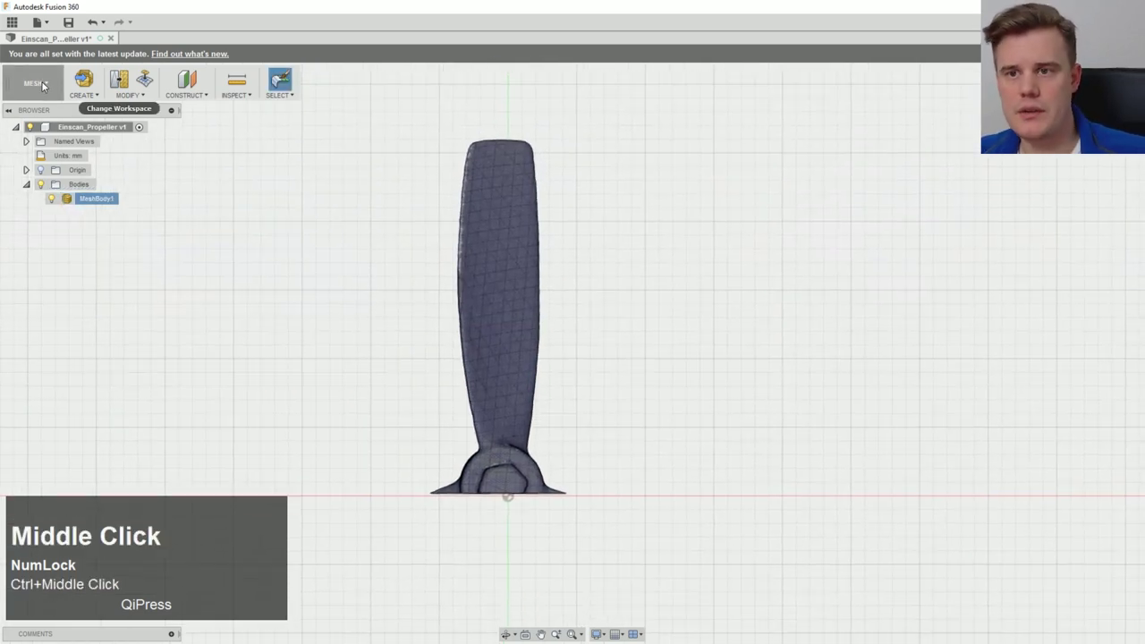
left_click(1134, 54)
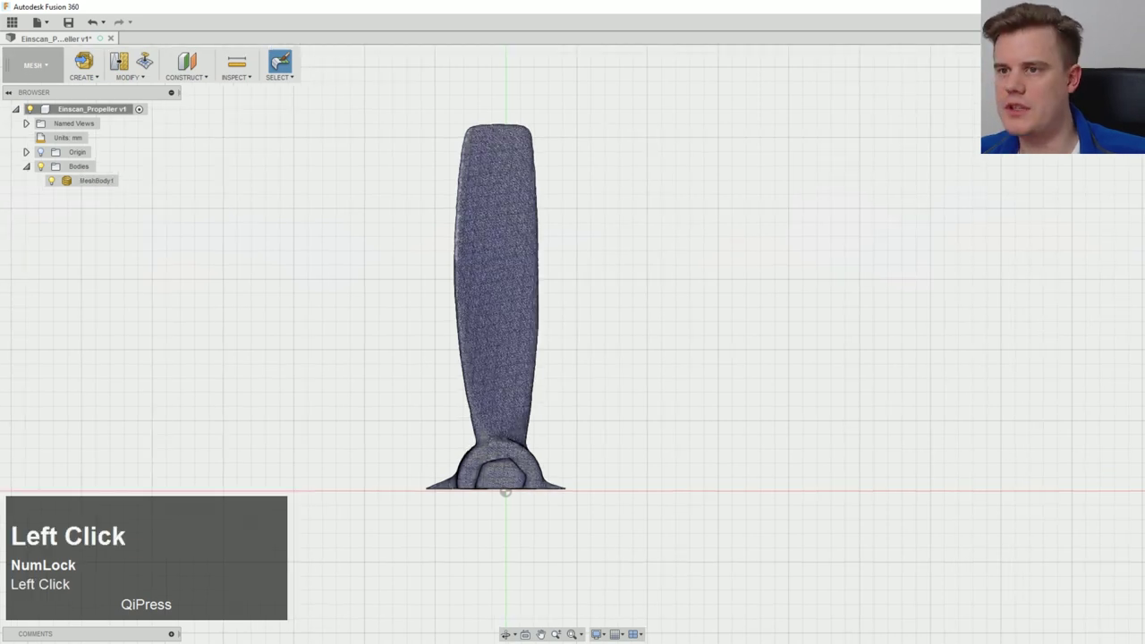
Step: Switch to the Model workspace and save the propeller design with the version description "User Saved"
left_click(37, 75)
left_click(22, 113)
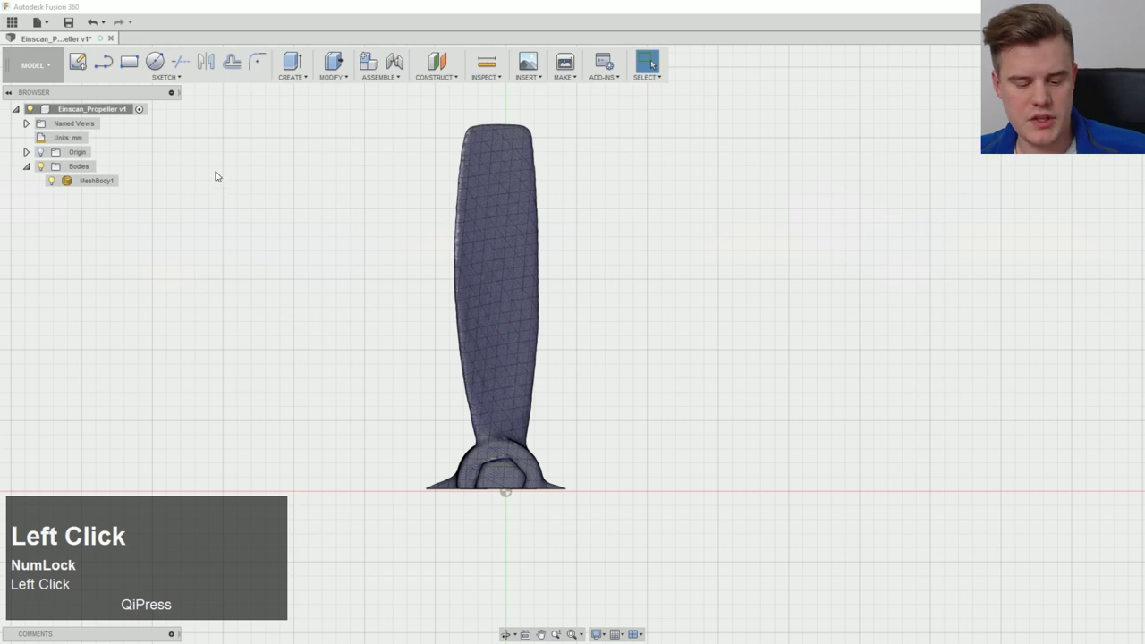
key("ctrl+s")
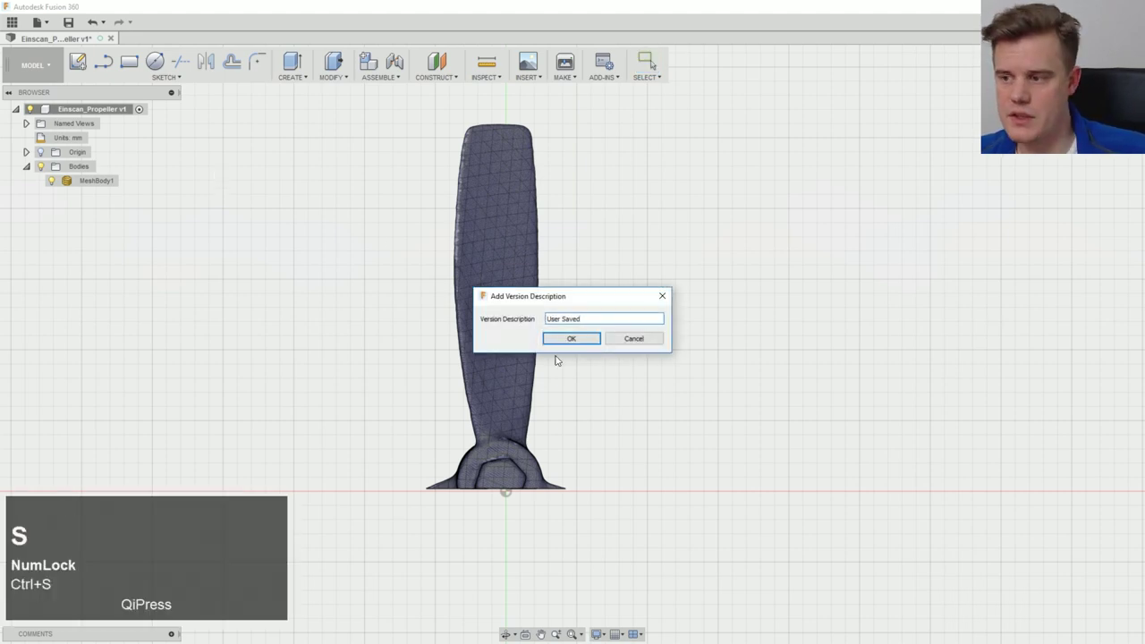
left_click(588, 340)
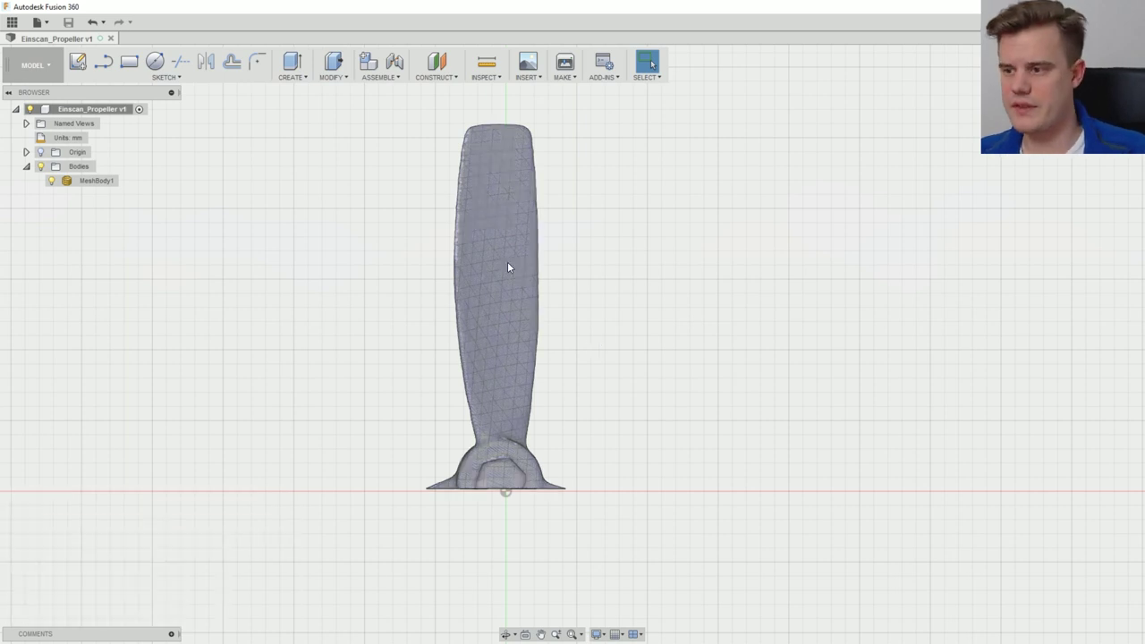
left_click(476, 186)
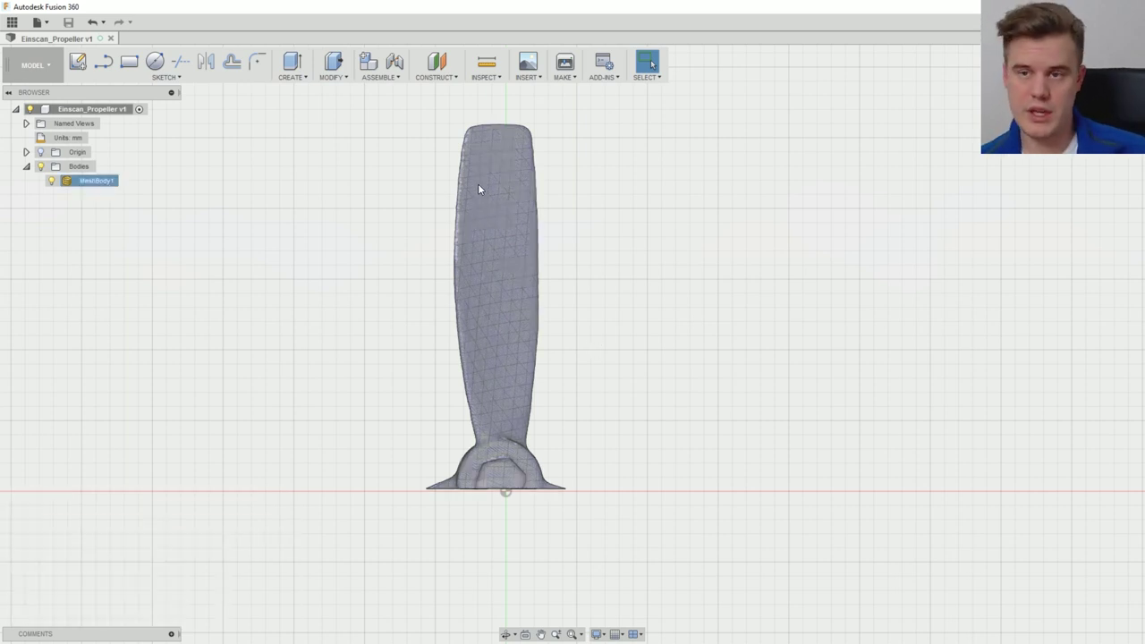
left_click(218, 123)
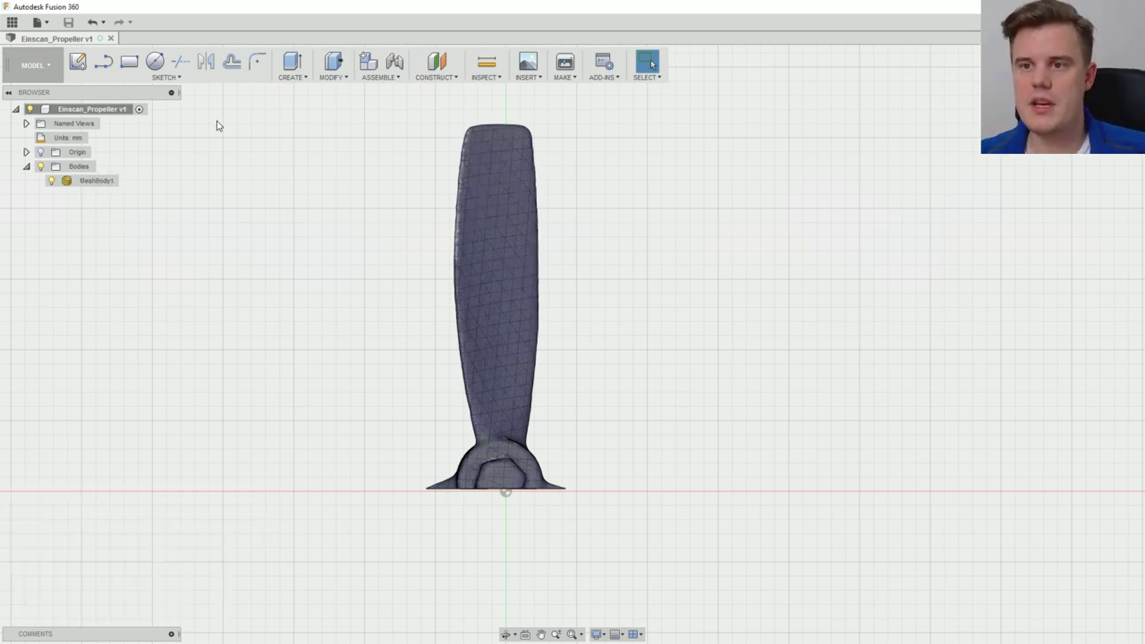
Step: Start a mesh section through the propeller blade mesh, using the horizontal origin plane as the section plane
left_click(188, 81)
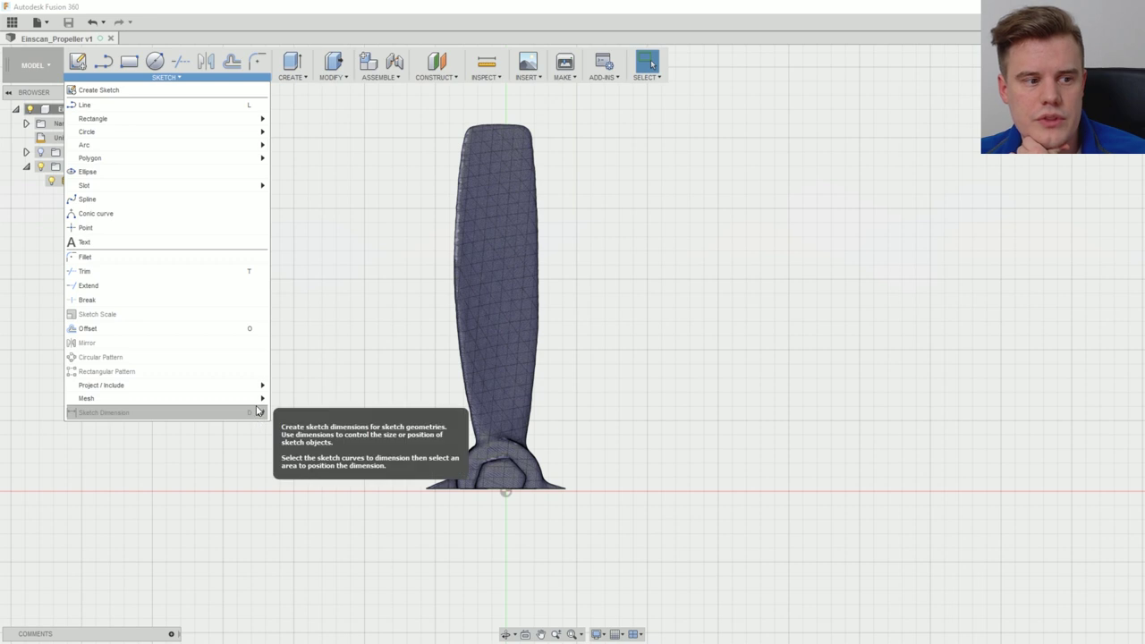
mouse_move(257, 403)
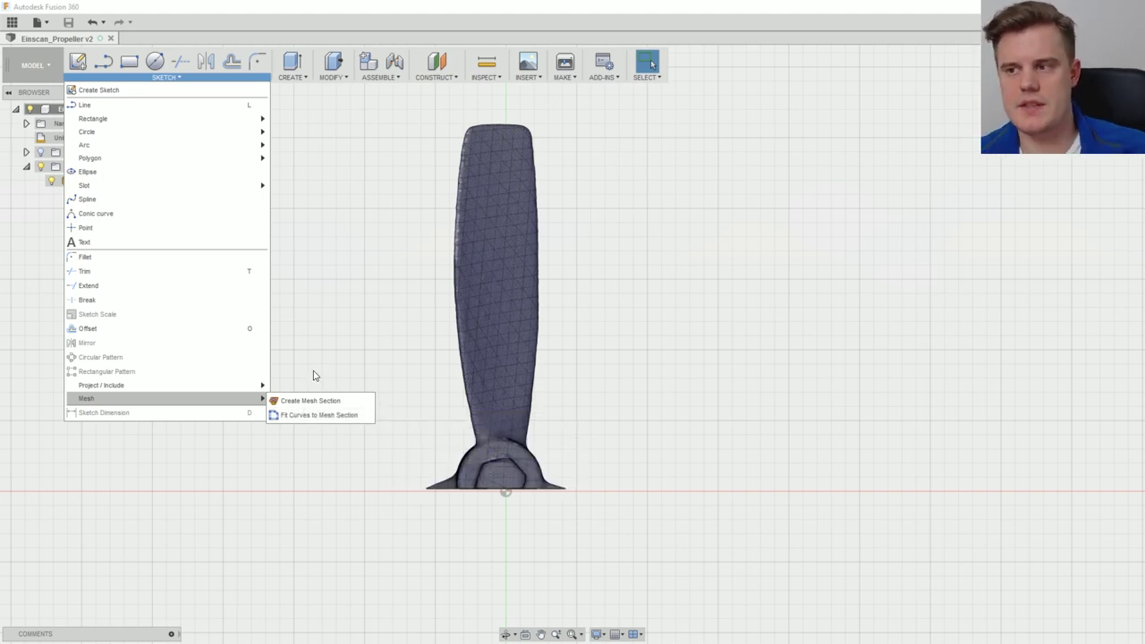
left_click(313, 400)
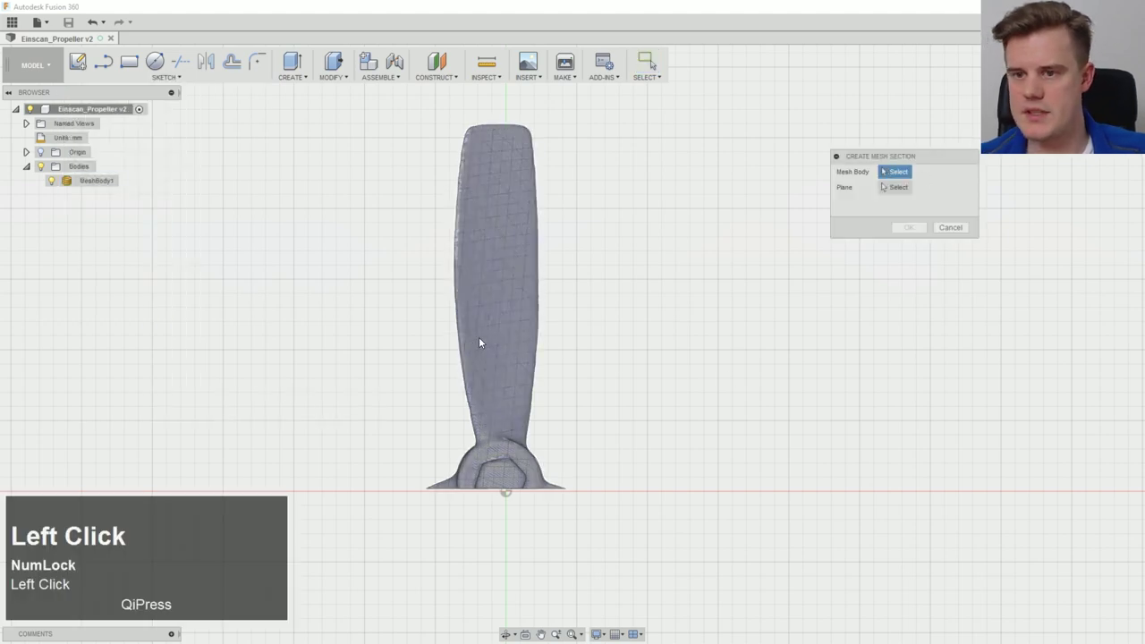
left_click(515, 345)
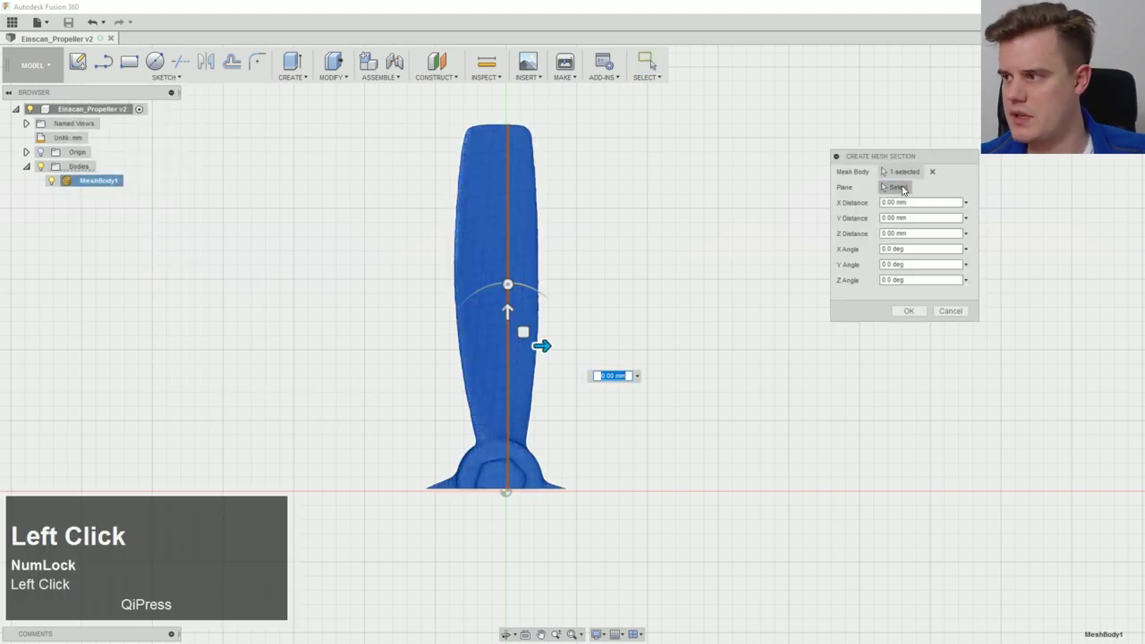
left_click(902, 188)
middle_click_drag(743, 360, 700, 387)
left_click(543, 504)
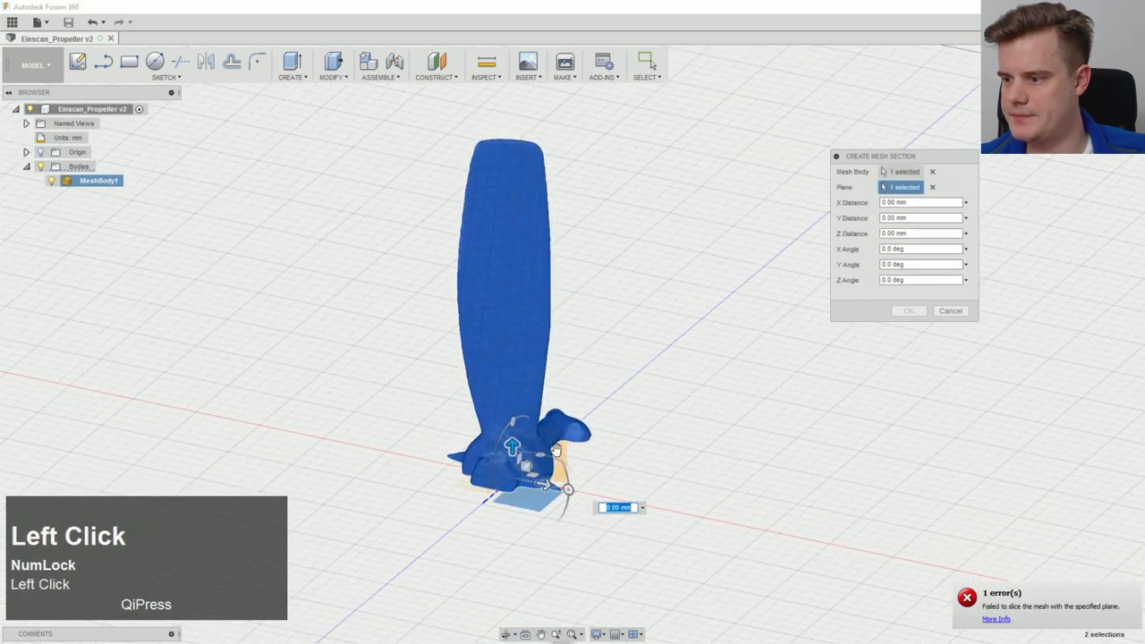
Step: Raise the section plane to an X distance of 95 mm at the blade root and create the section
mouse_move(512, 447)
left_mouse_down()
mouse_move(510, 414)
mouse_move(517, 436)
left_mouse_up()
scroll(517, 436, "down", 2)
middle_click_drag(517, 437, 584, 338)
left_click_drag(584, 338, 587, 323)
middle_click_drag(640, 363, 550, 341)
scroll(641, 340, "down", 2)
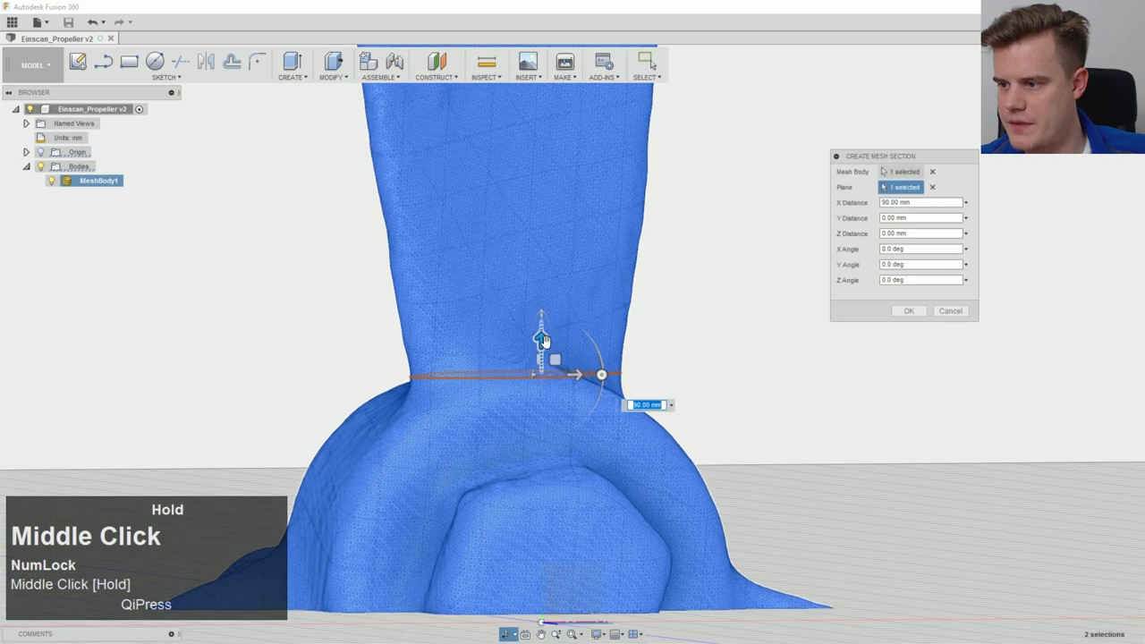
left_click_drag(539, 338, 541, 347)
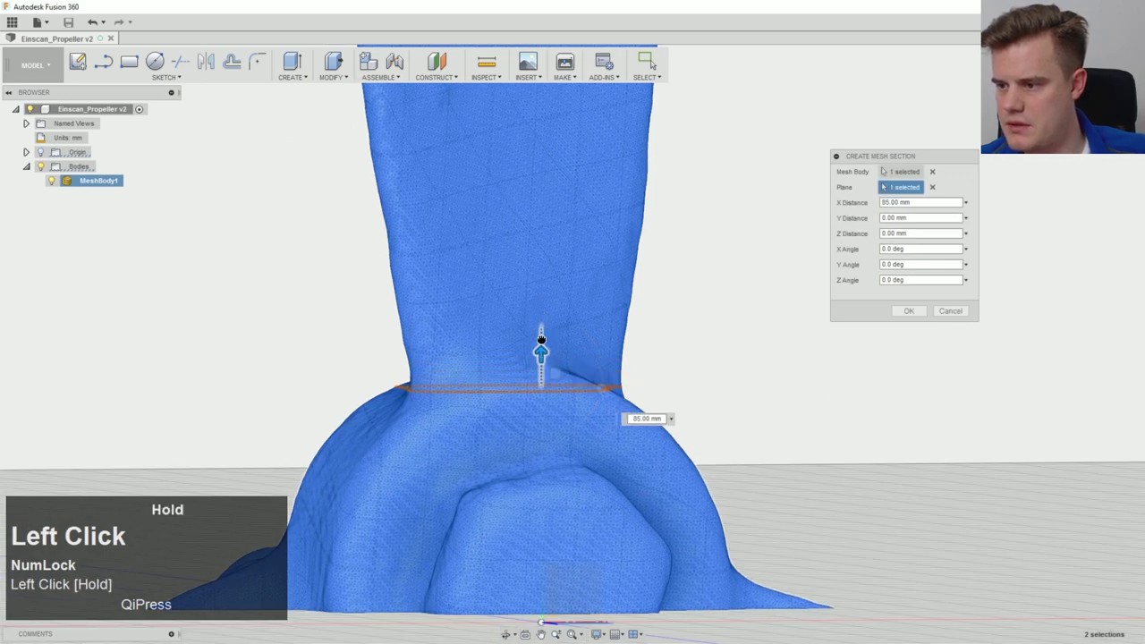
left_click_drag(541, 338, 540, 332)
middle_click_drag(613, 327, 693, 355)
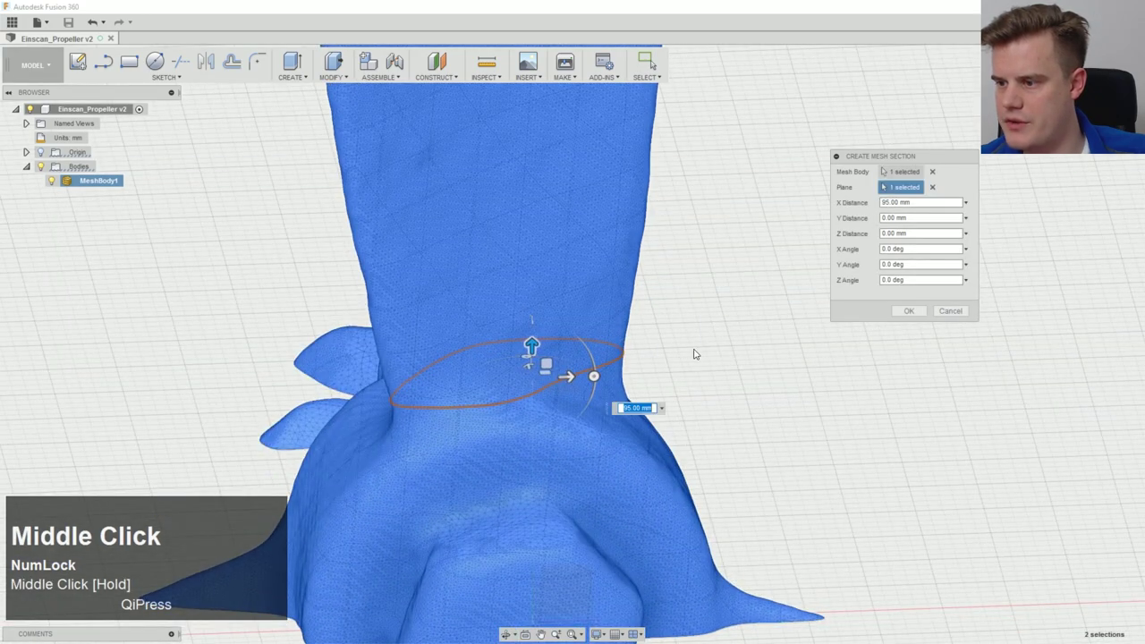
left_click(909, 312)
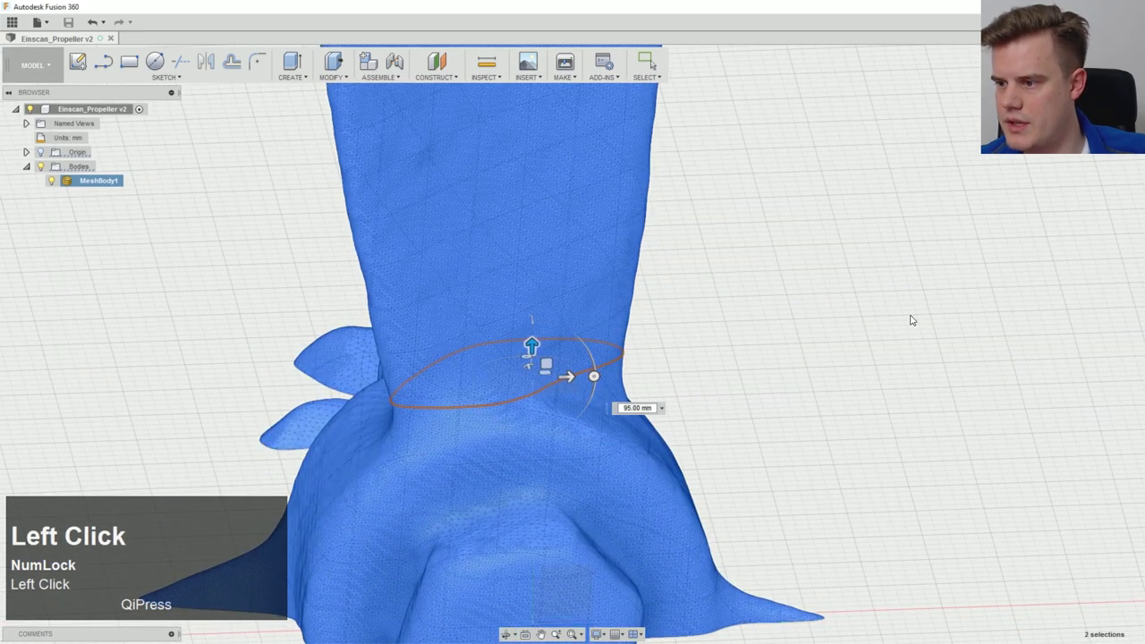
Step: Examine the section curve at the blade root from several sides
scroll(765, 348, "up", 4)
middle_click_drag(766, 348, 604, 467, "ctrl")
middle_click_drag(603, 467, 620, 394)
scroll(620, 394, "down", 3)
scroll(620, 395, "down", 3)
middle_click_drag(581, 430, 564, 384)
scroll(460, 427, "up", 10)
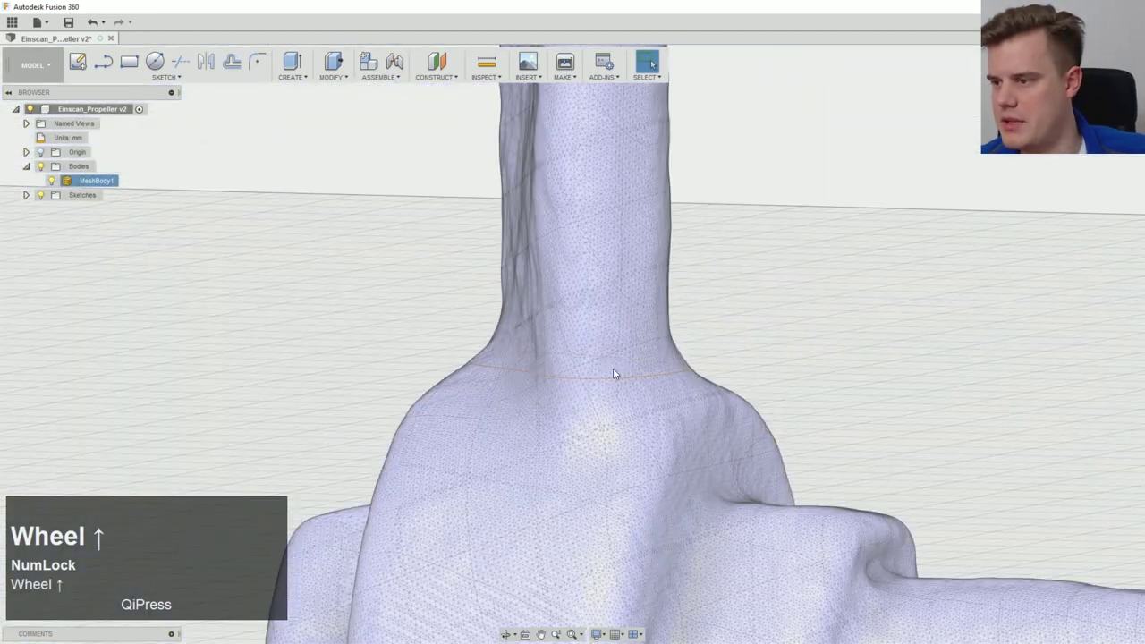
Step: Create a second mesh section of the blade parallel to the horizontal origin plane at an X distance of 140 mm
right_click(750, 318)
left_click(752, 278)
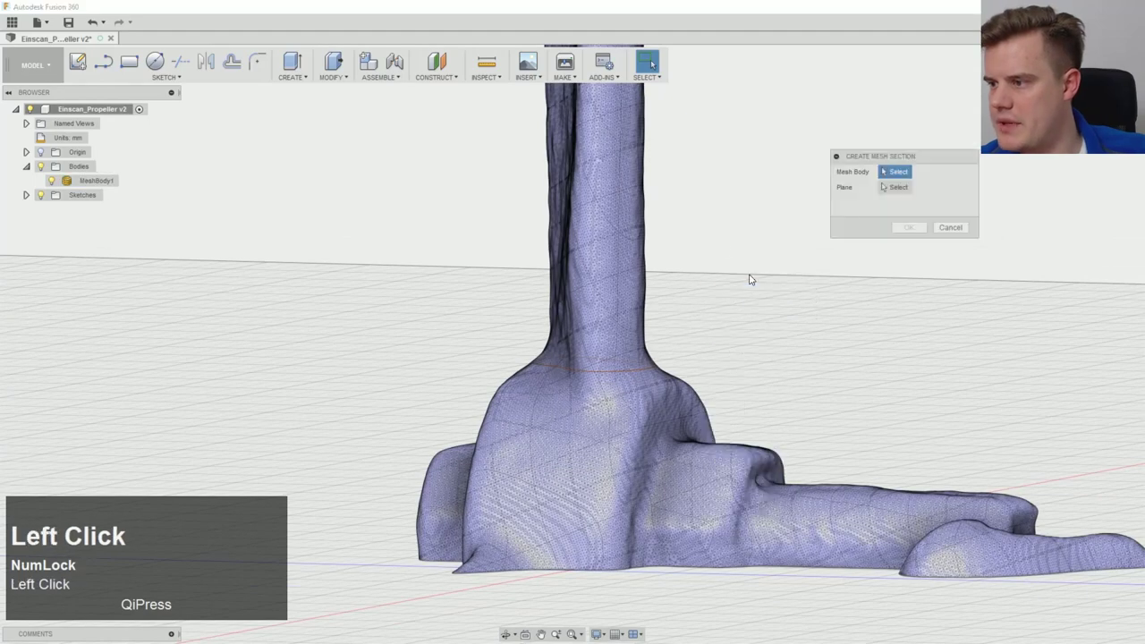
left_click(625, 225)
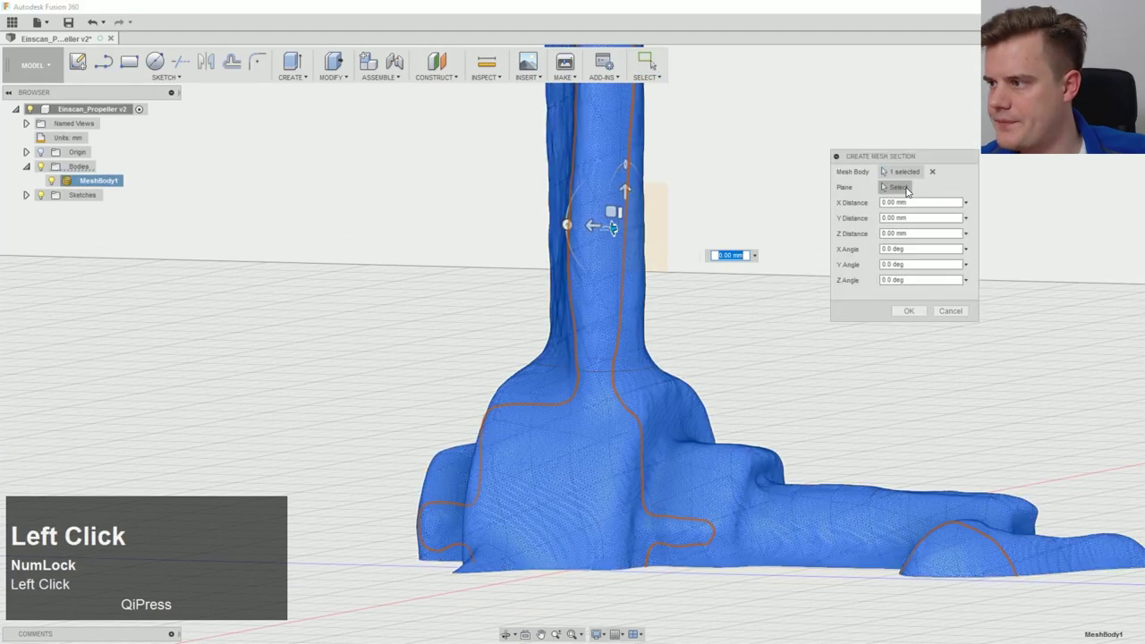
left_click(531, 575)
left_click_drag(569, 534, 649, 237)
middle_click_drag(694, 403, 741, 483, "ctrl")
middle_click_drag(696, 311, 652, 356, "ctrl")
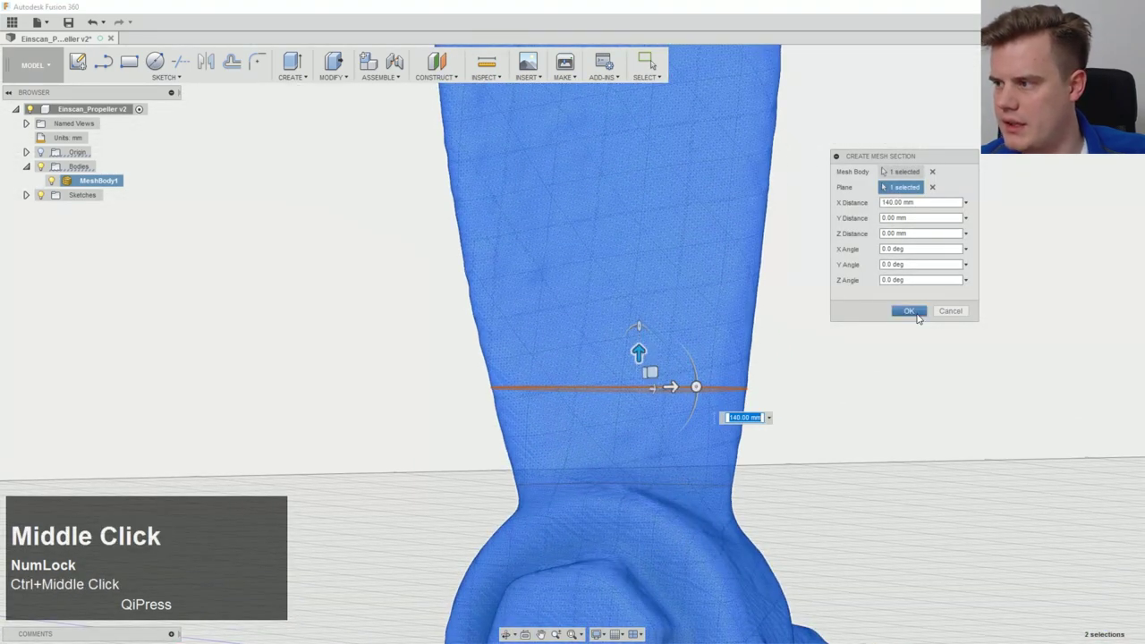
left_click(910, 313)
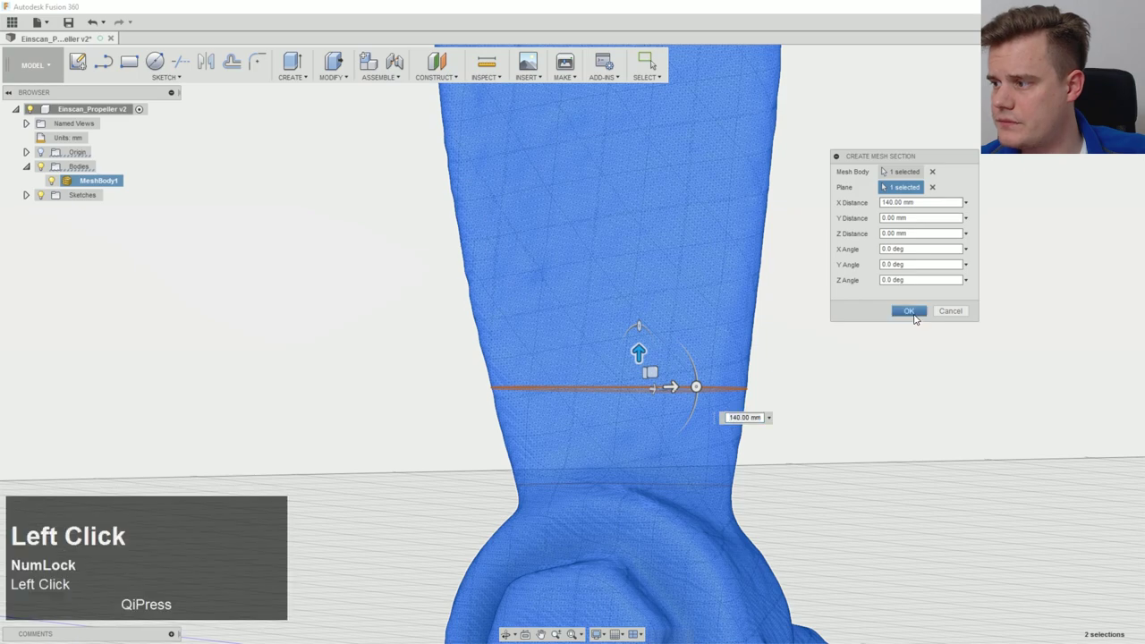
Step: Create a third mesh section from the horizontal origin plane, farther up the blade than the 140 mm section
middle_click_drag(903, 349, 735, 394, "ctrl")
scroll(818, 325, "up", 3)
right_click(748, 279)
right_click(747, 279)
left_click(746, 238)
left_click(651, 248)
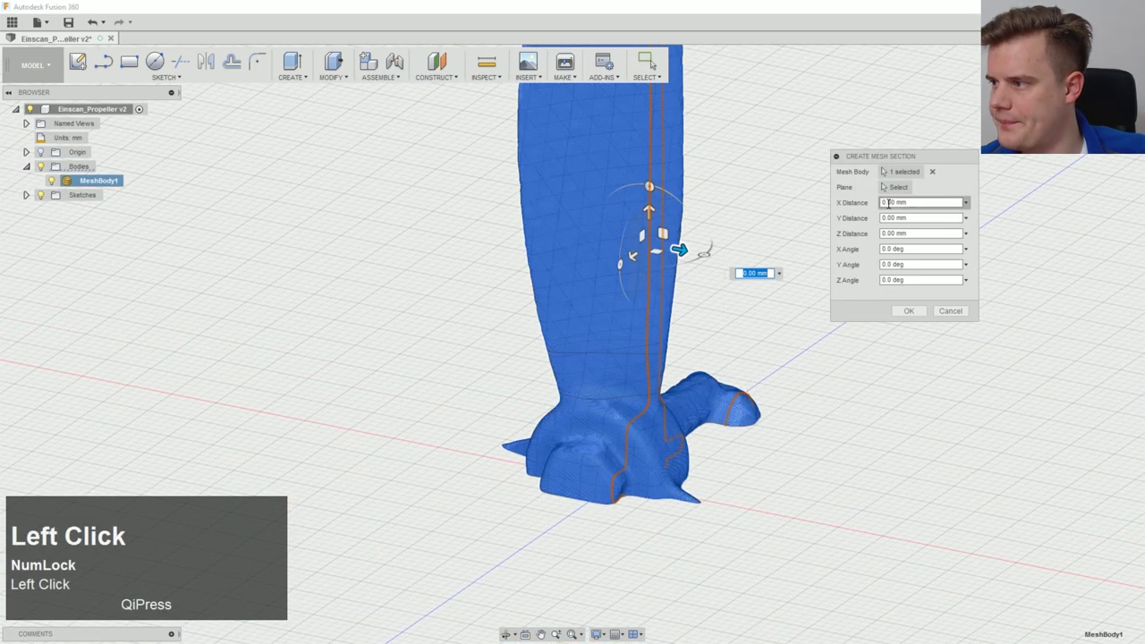
left_click(628, 500)
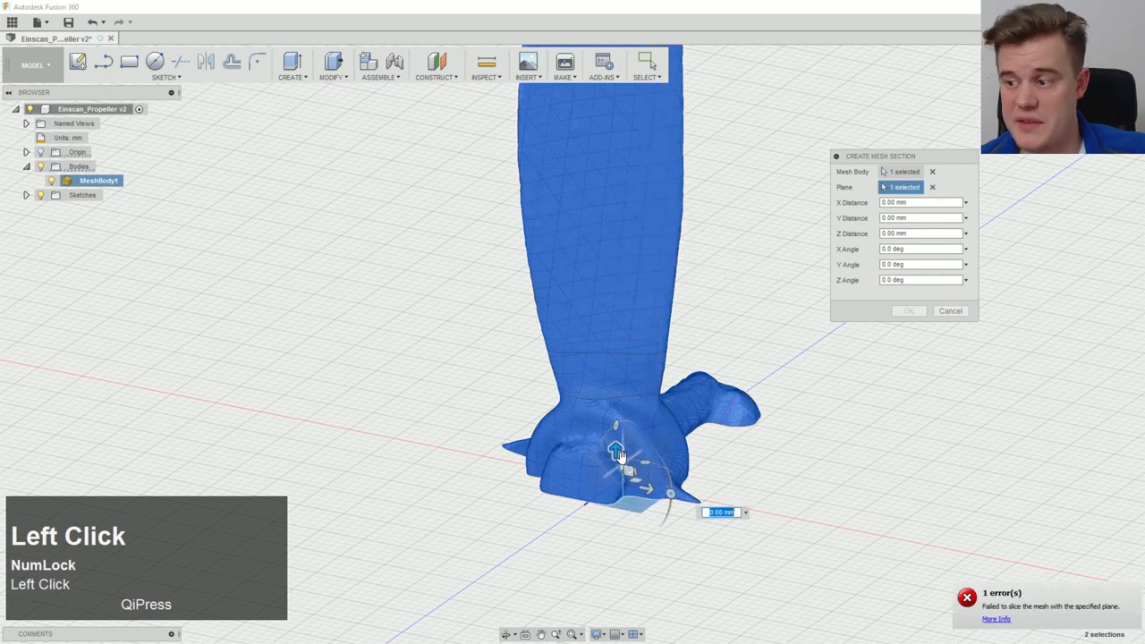
left_click_drag(614, 452, 615, 235)
left_click(909, 310)
Step: Set up a fourth mesh section from the horizontal origin plane at an X distance of 375 mm, around the blade's widest part
scroll(856, 322, "up", 1, "ctrl")
middle_click(789, 383, "ctrl")
scroll(780, 382, "up", 2)
mouse_move(780, 382)
middle_mouse_down()
mouse_move(774, 483)
mouse_move(762, 372)
middle_mouse_up()
middle_click_drag(762, 372, 751, 376, "ctrl")
right_click(750, 372)
left_click(735, 340)
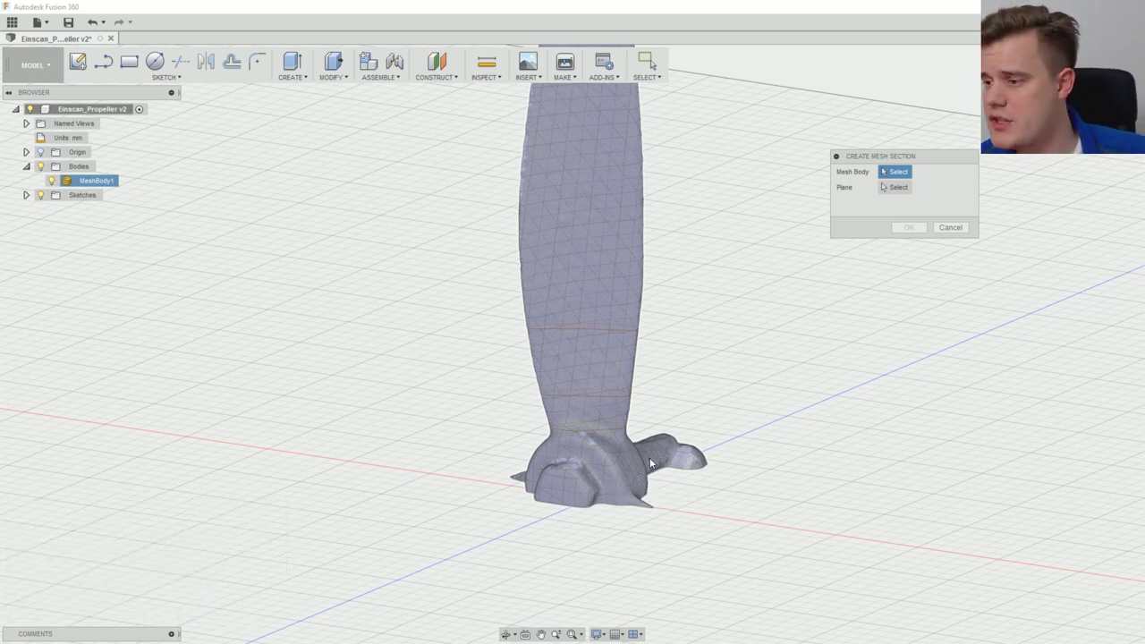
left_click(600, 480)
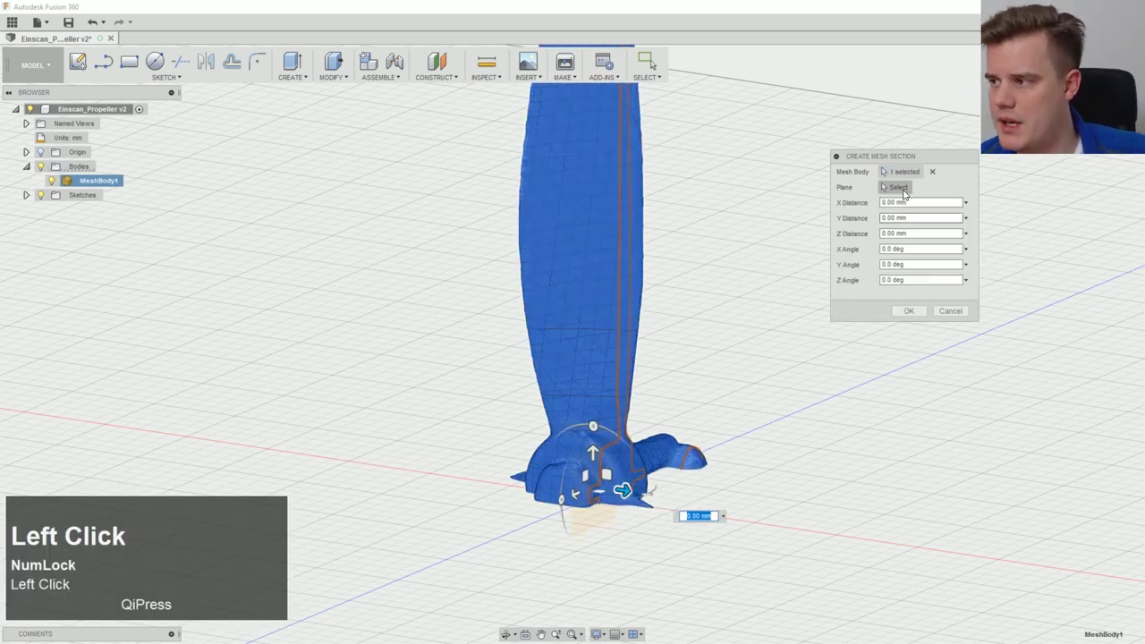
left_click(605, 521)
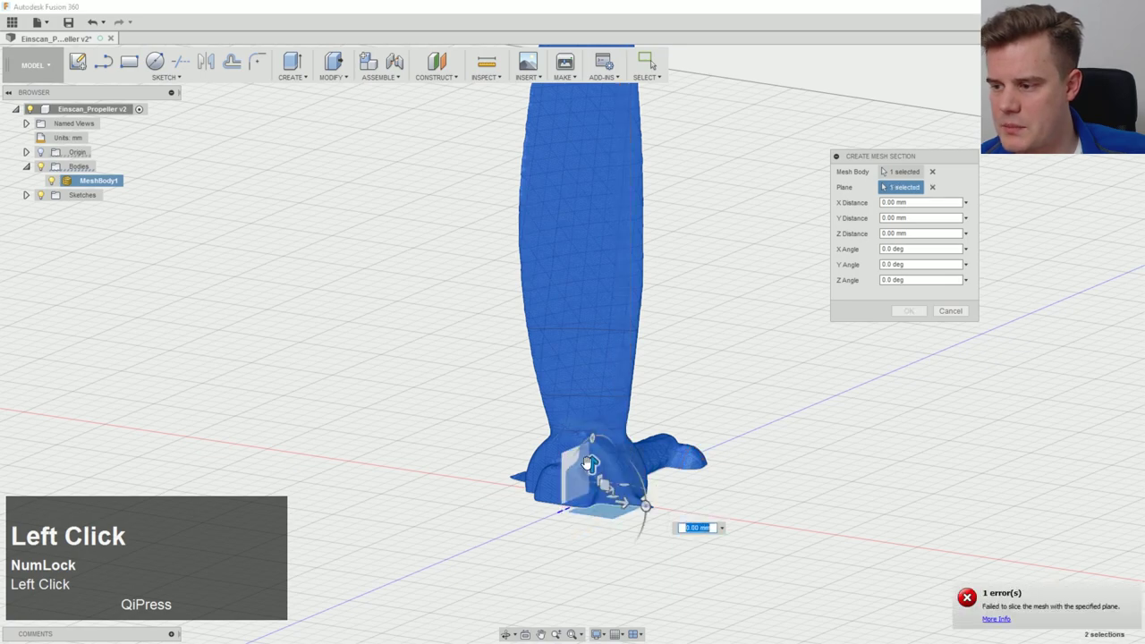
left_click_drag(591, 464, 591, 188)
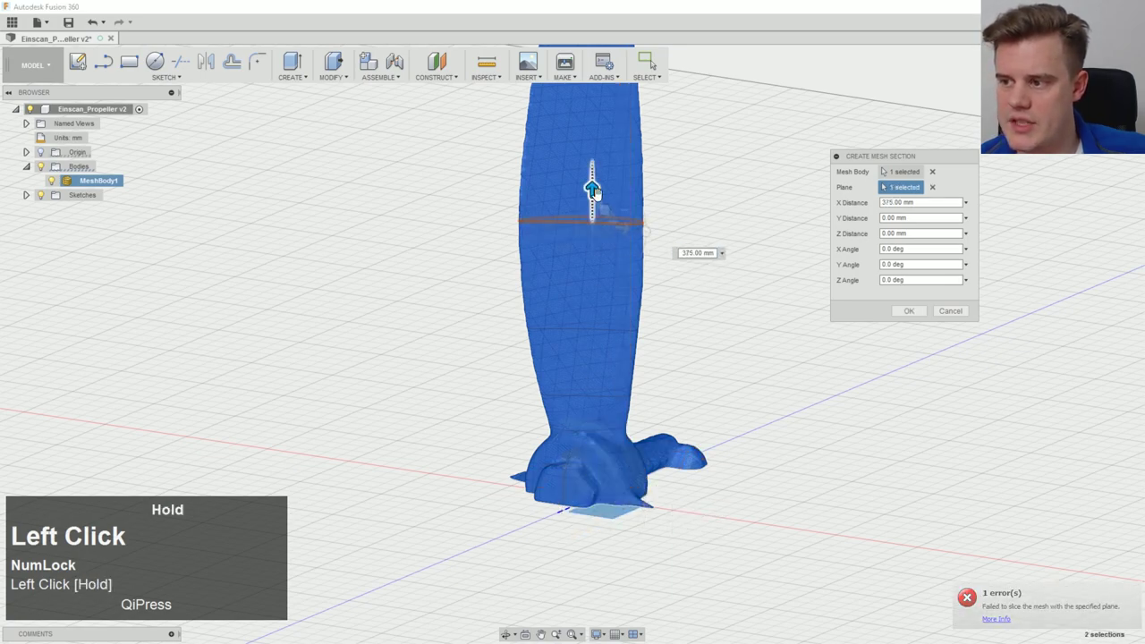
Step: Check the fourth section's spacing from the lower section curves and create the section
scroll(599, 278, "down", 5)
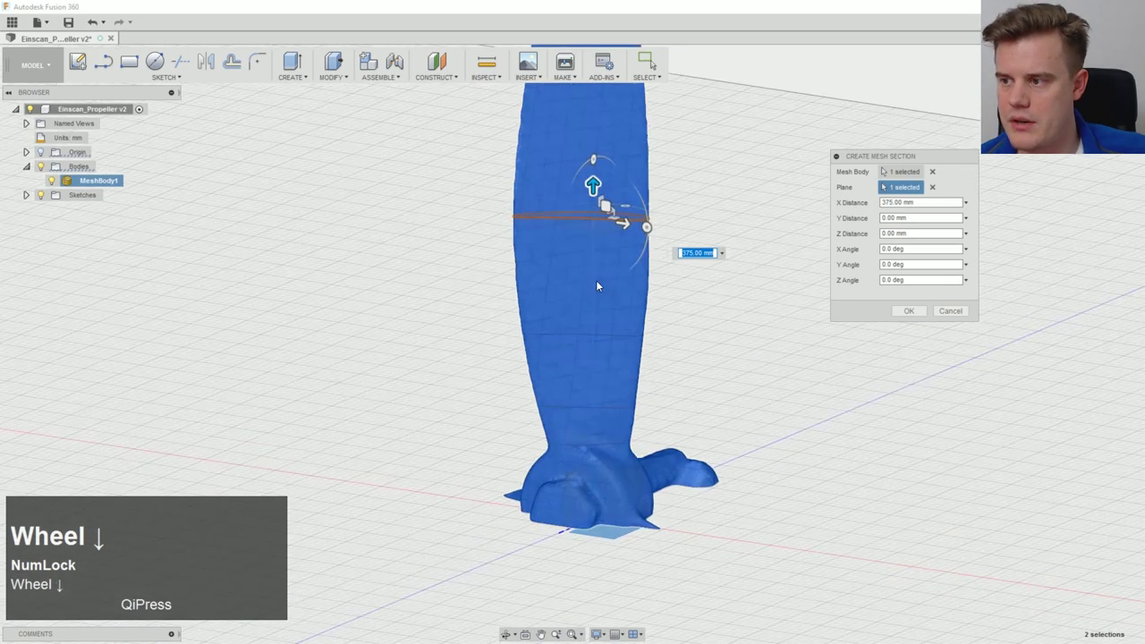
middle_click_drag(662, 261, 660, 376)
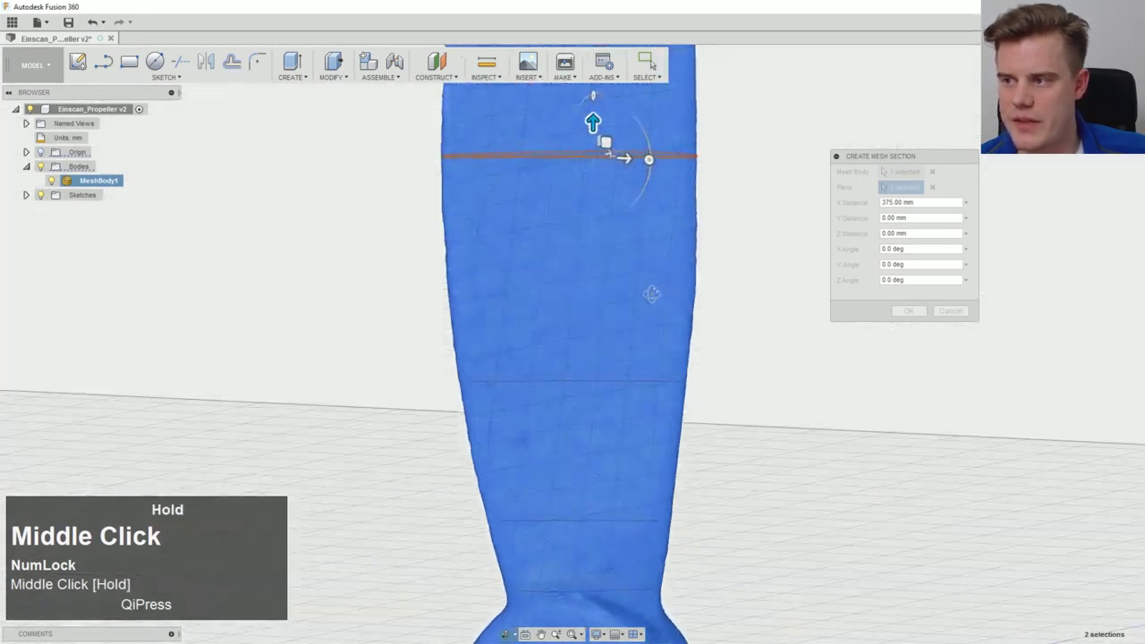
scroll(641, 288, "up", 2)
scroll(616, 477, "up", 2)
scroll(615, 497, "down", 4)
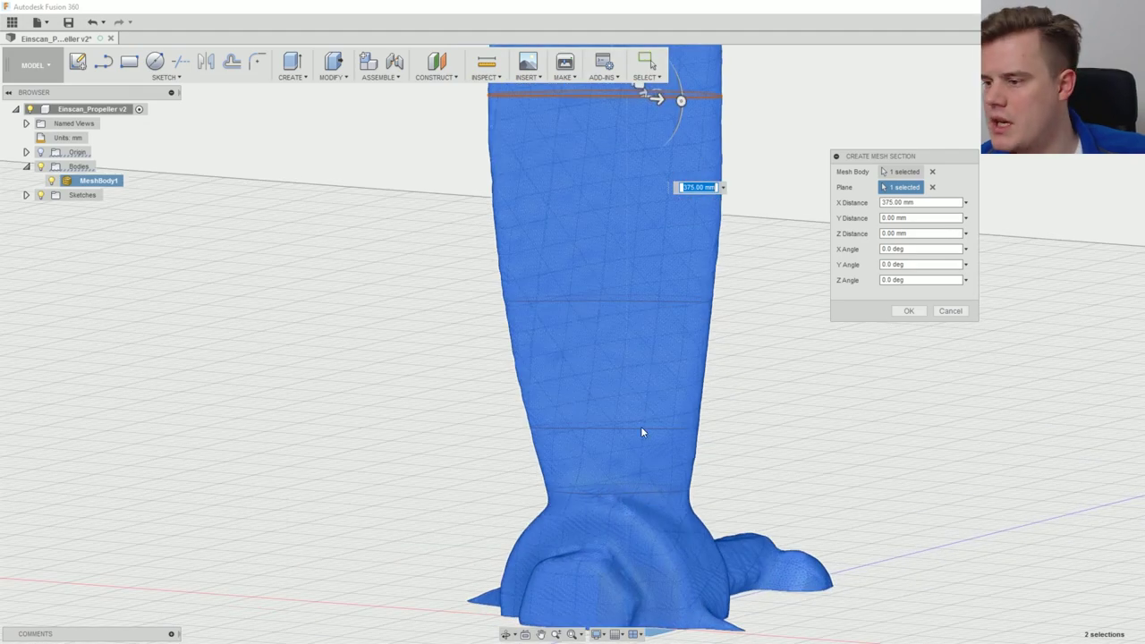
scroll(630, 376, "up", 3)
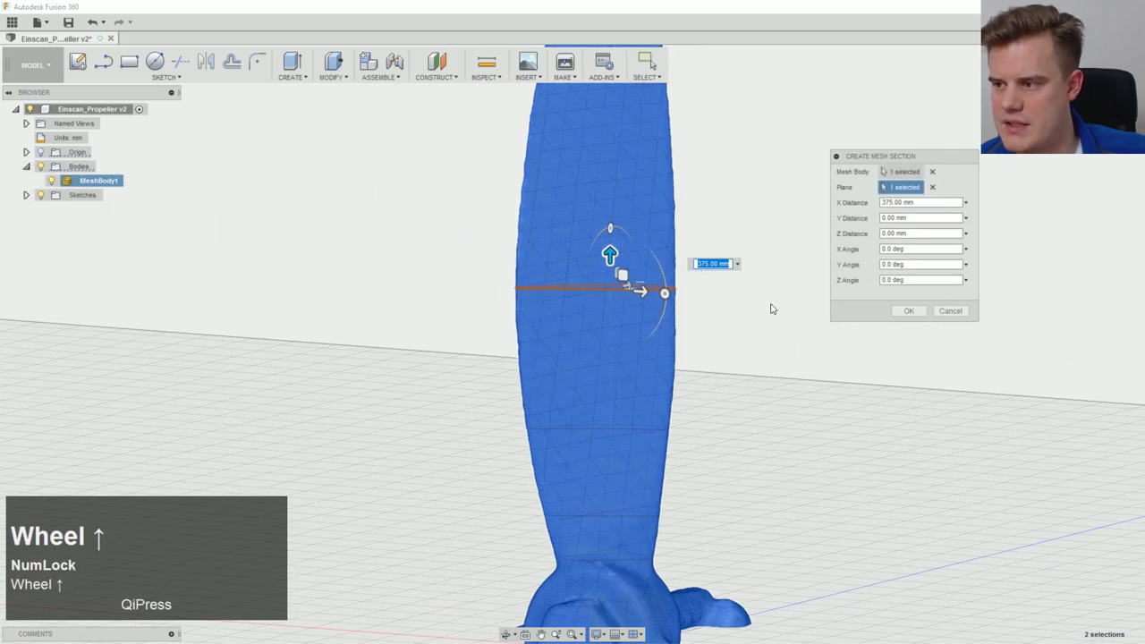
left_click(908, 311)
Step: Create a fifth mesh section from the horizontal origin plane, between the 375 mm section and the blade tip
scroll(805, 439, "up", 1)
middle_click_drag(805, 439, 768, 378, "ctrl")
right_click(767, 378)
left_click(765, 338)
left_click(595, 526)
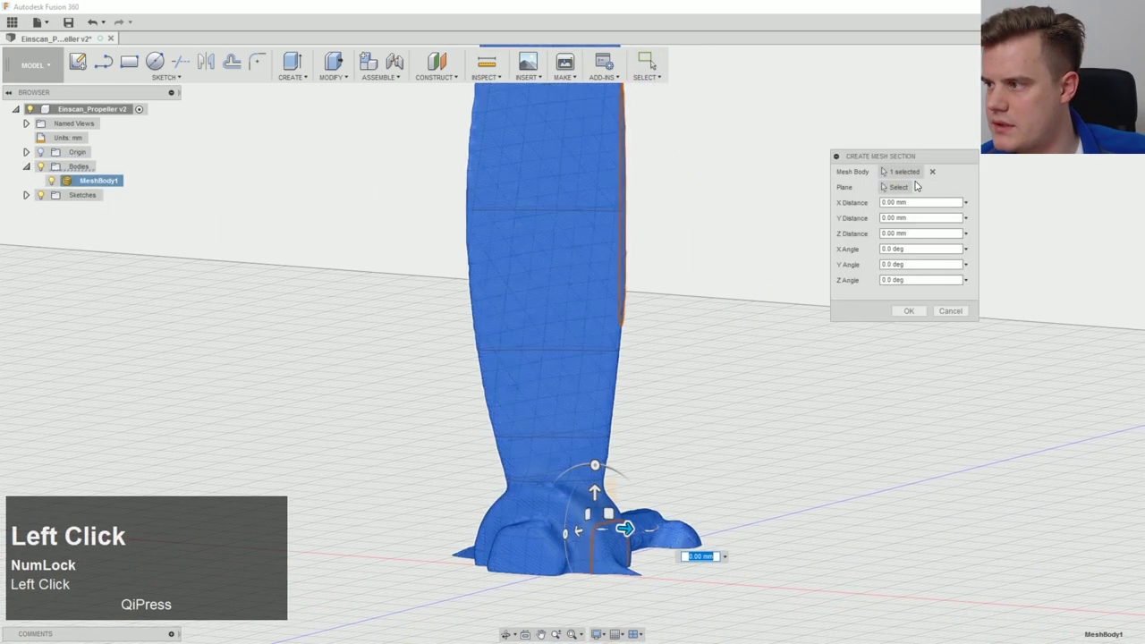
mouse_move(688, 344)
middle_mouse_down("ctrl")
mouse_move(682, 511)
mouse_move(682, 336)
middle_mouse_up("ctrl")
left_click(570, 577)
left_click_drag(563, 529, 560, 80)
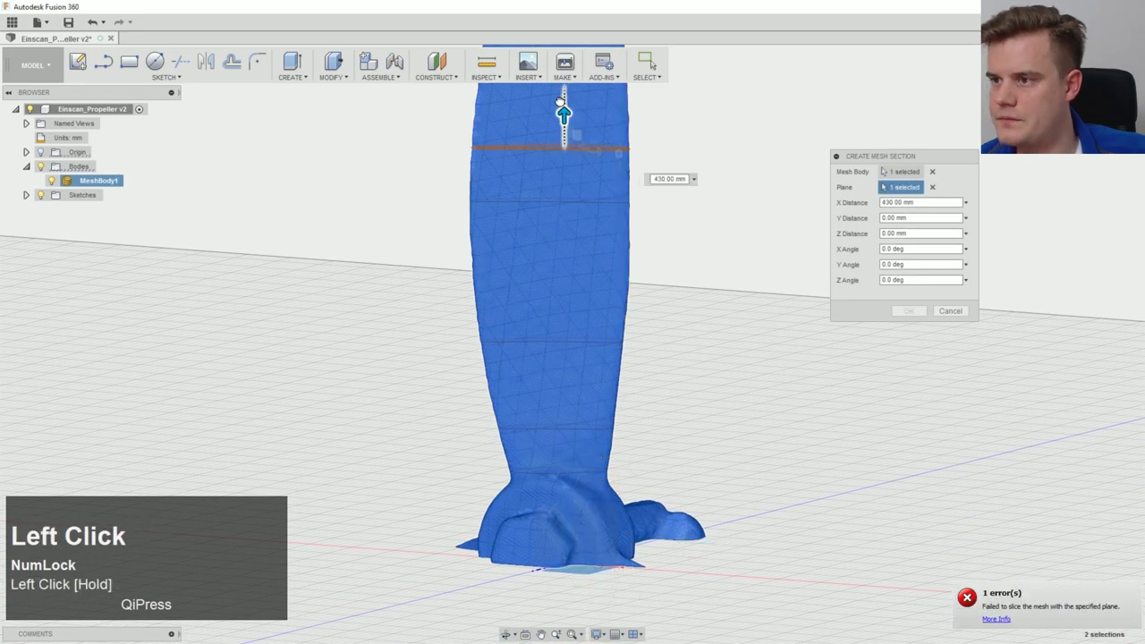
middle_click_drag(561, 83, 564, 422)
left_click(907, 310)
Step: Create a sixth mesh section from the horizontal origin plane at an X distance of 600 mm, near the blade tip
scroll(741, 332, "up", 3)
right_click(718, 358)
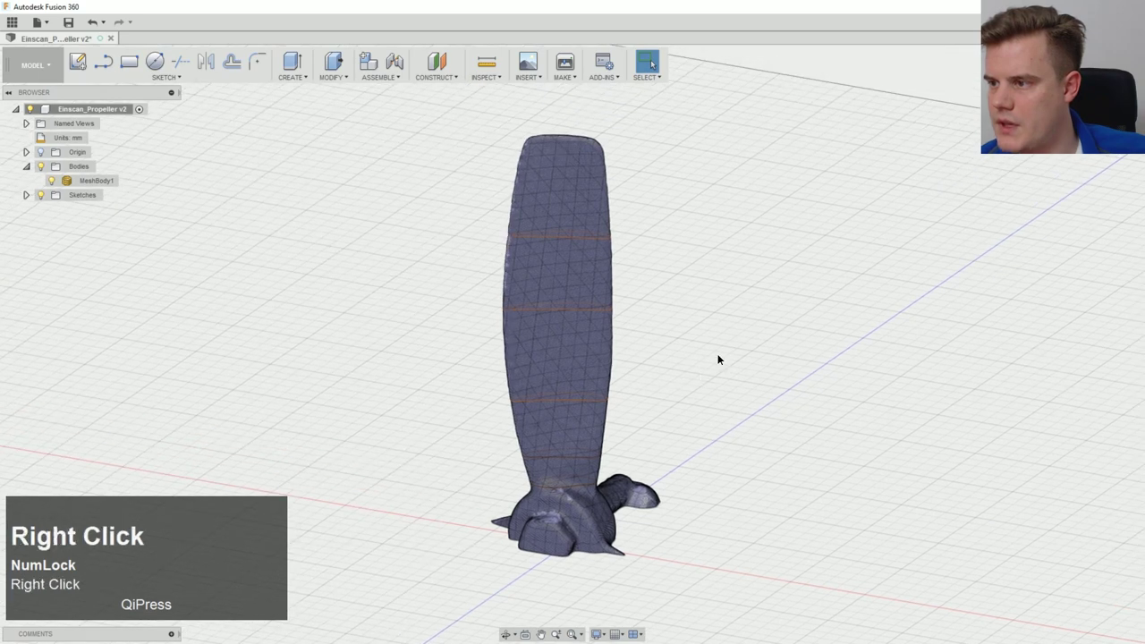
left_click(721, 323)
left_click(548, 539)
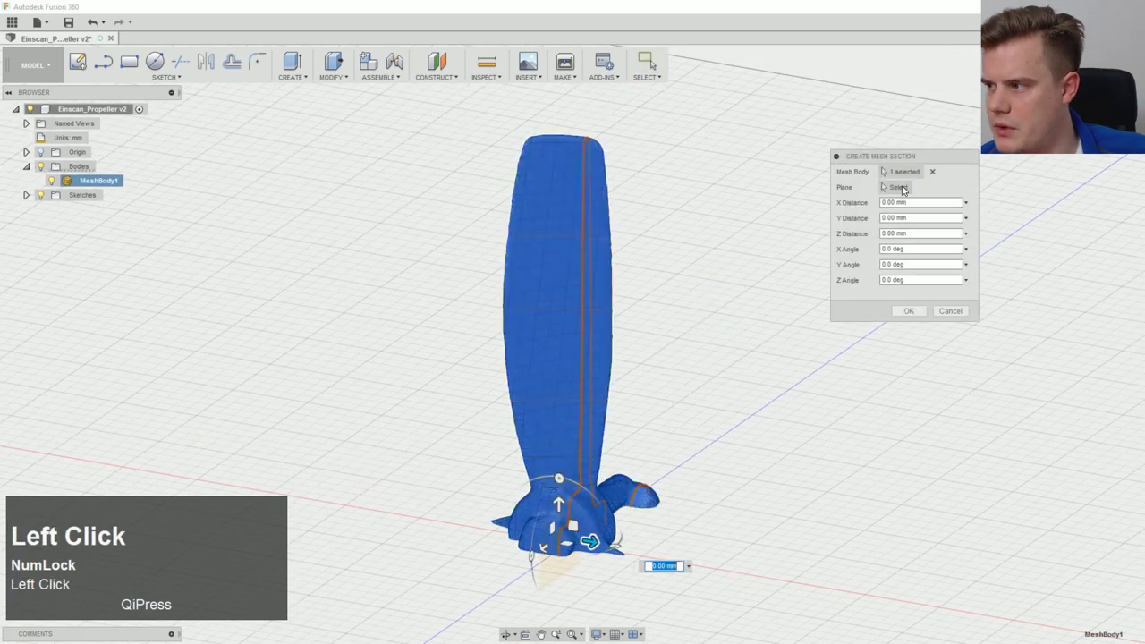
left_click(900, 188)
left_click(570, 572)
left_click_drag(569, 512, 566, 141)
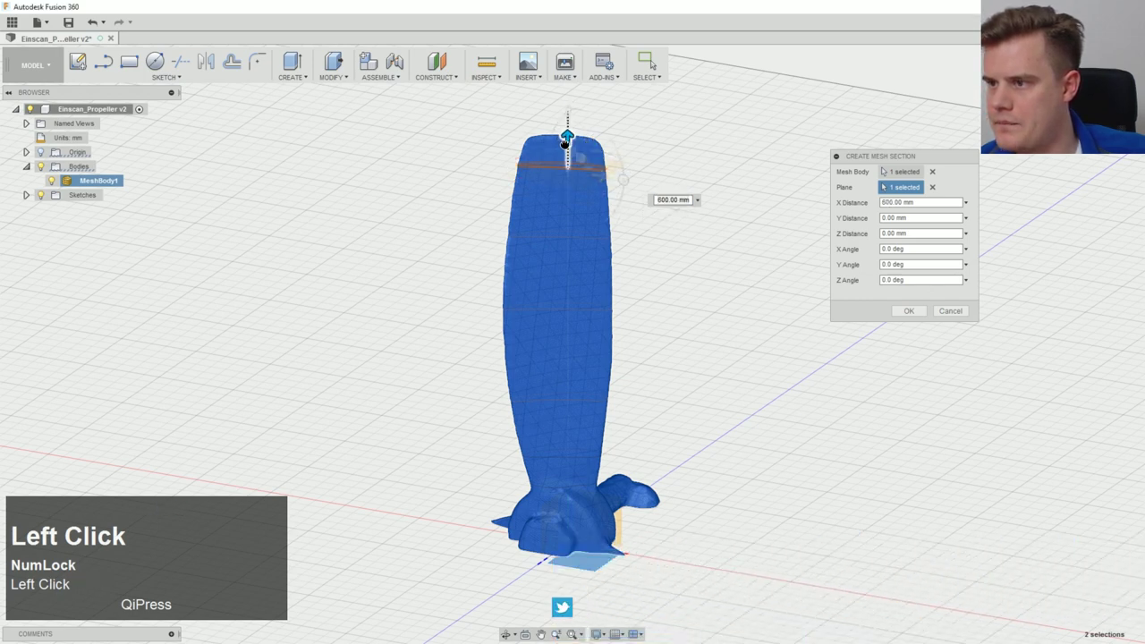
left_click(909, 310)
Step: Create a seventh mesh section from the horizontal origin plane at an X distance of 635 mm, just below the blade tip
right_click(782, 310)
left_click(789, 270)
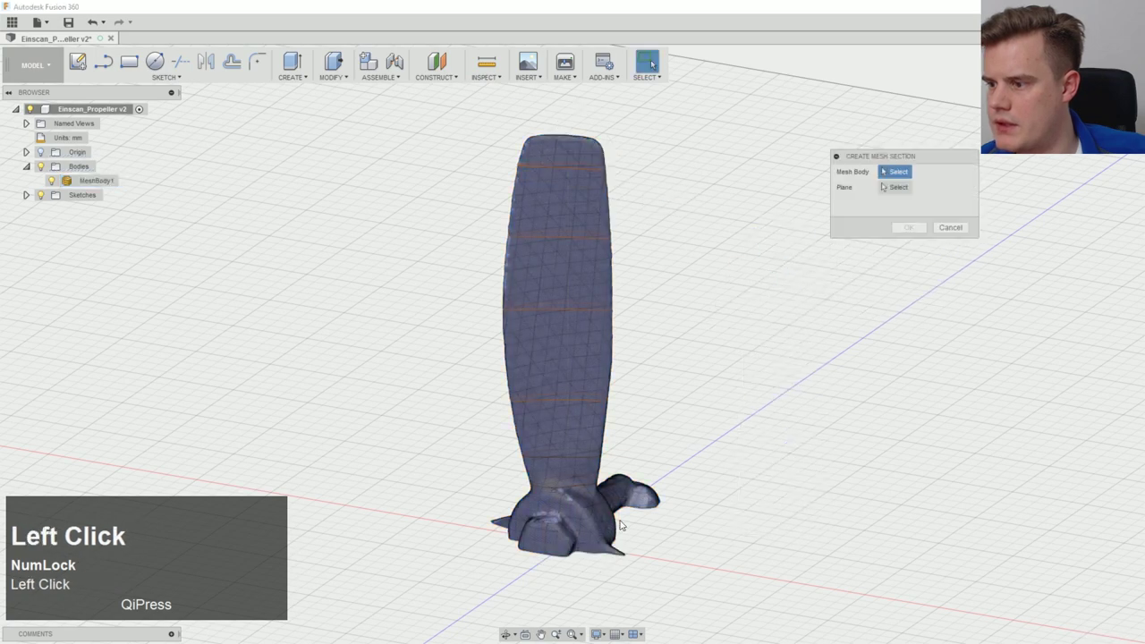
left_click(582, 572)
left_click_drag(570, 507, 565, 114)
scroll(581, 143, "down", 5)
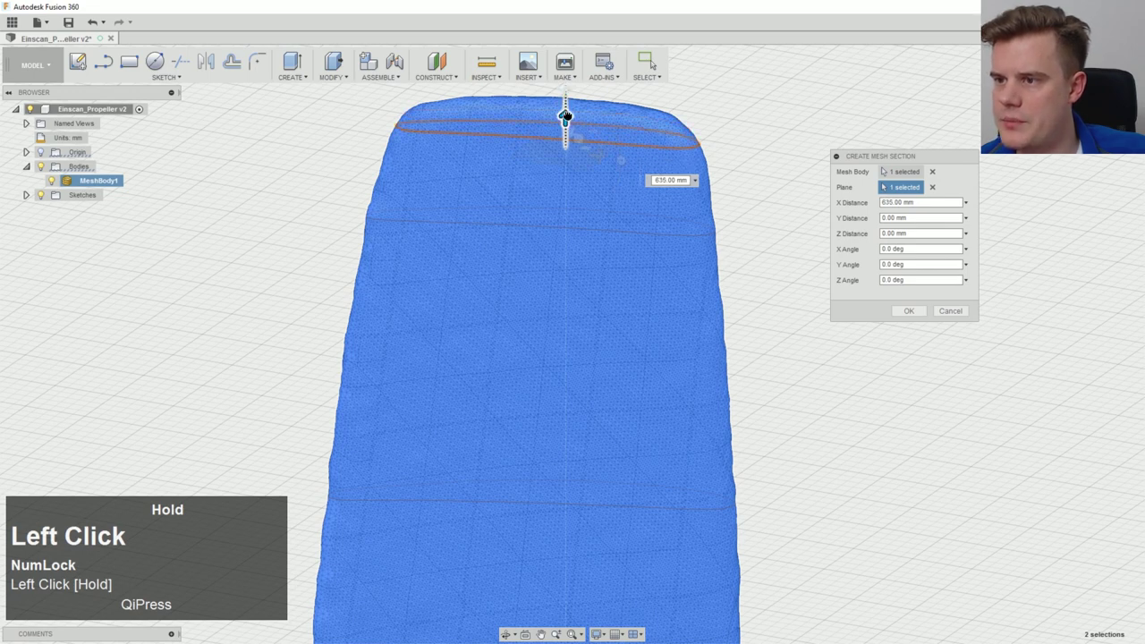
left_click_drag(565, 117, 566, 116)
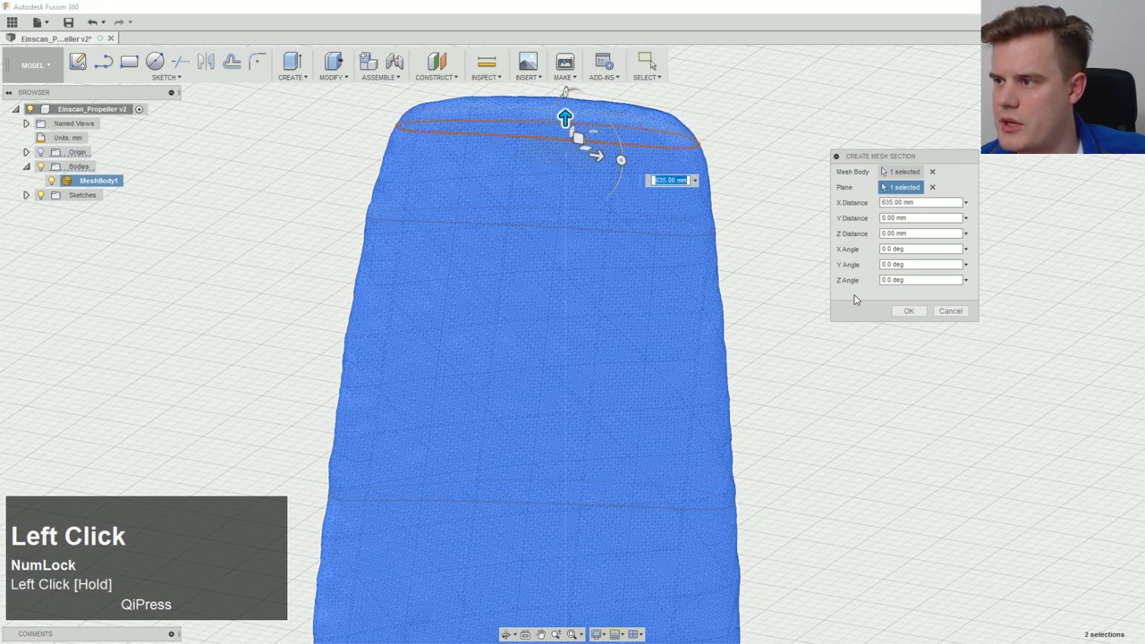
left_click(910, 310)
Step: Hide the mesh body to isolate the section curves and list the individual section sketches in the browser
middle_click_drag(802, 302, 677, 267)
scroll(809, 282, "up", 3)
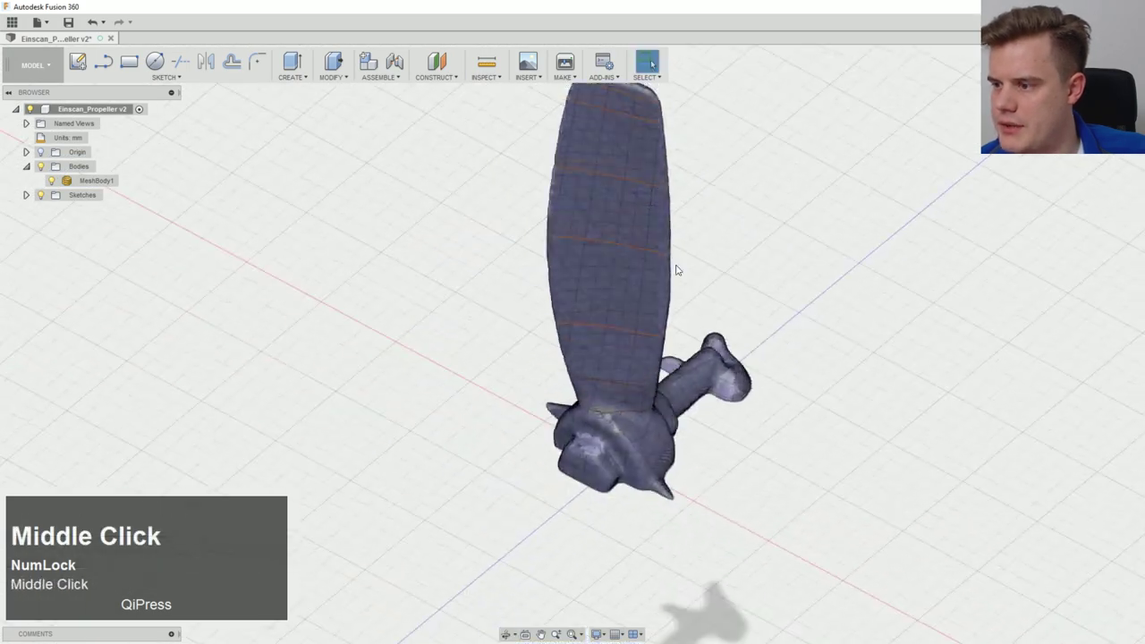
left_click(52, 183)
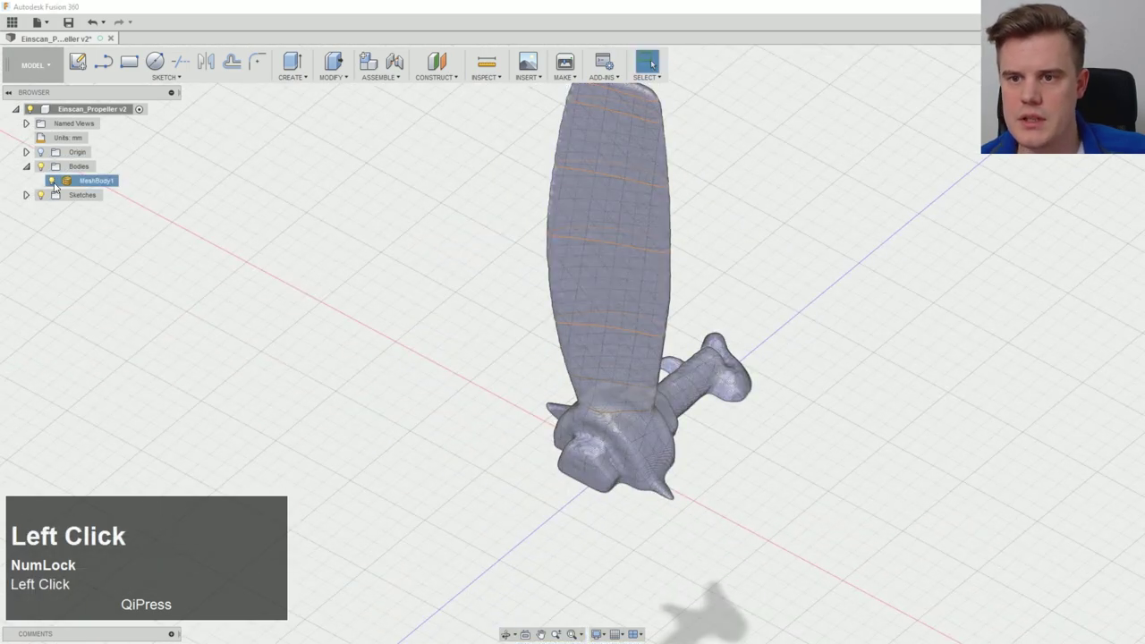
left_click(52, 181)
left_click(25, 196)
middle_click_drag(797, 429, 769, 386)
middle_click_drag(769, 386, 762, 447, "ctrl")
middle_click_drag(750, 358, 747, 425)
scroll(608, 349, "down", 4)
mouse_move(610, 348)
middle_mouse_down()
mouse_move(641, 298)
mouse_move(639, 347)
mouse_move(630, 278)
mouse_move(656, 320)
mouse_move(626, 328)
mouse_move(647, 352)
mouse_move(631, 345)
middle_mouse_up()
scroll(629, 278, "up", 2)
scroll(641, 373, "down", 2)
scroll(621, 353, "down", 2)
Step: Try to fit a closed spline with a 0.2 mm tolerance to the lowest mesh section
left_click(167, 77)
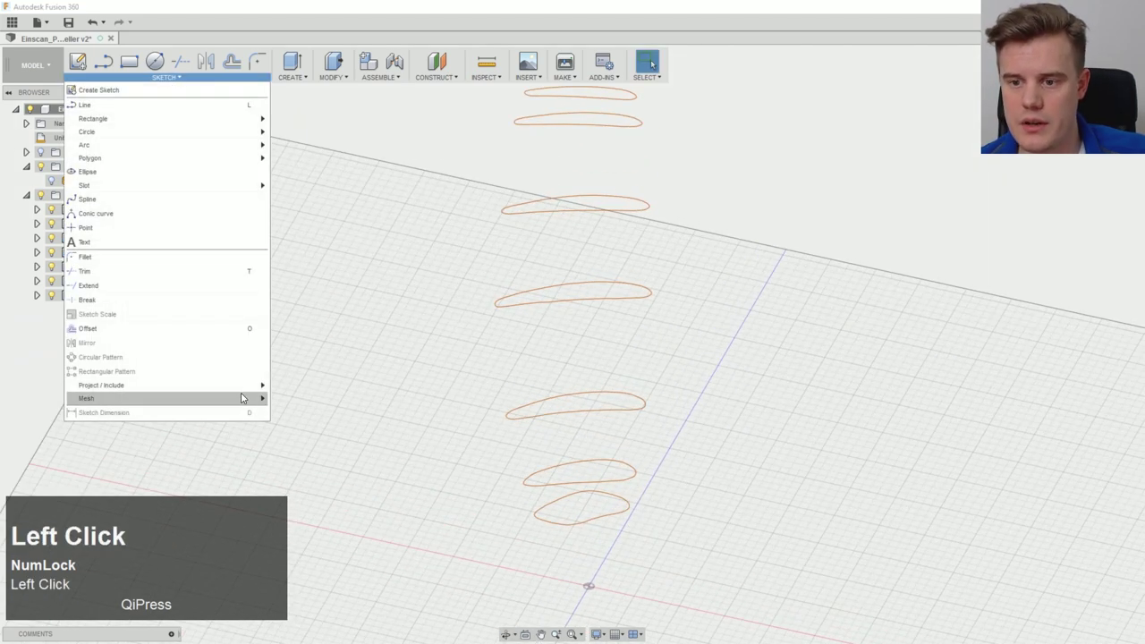
mouse_move(246, 398)
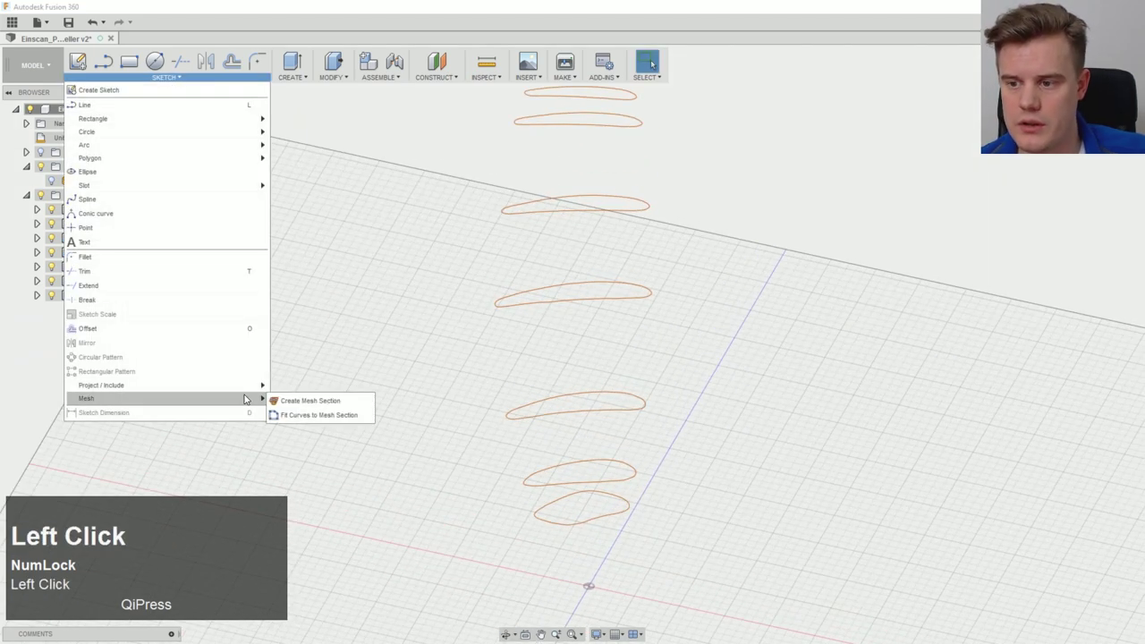
left_click(306, 417)
middle_click_drag(698, 396, 695, 378, "ctrl")
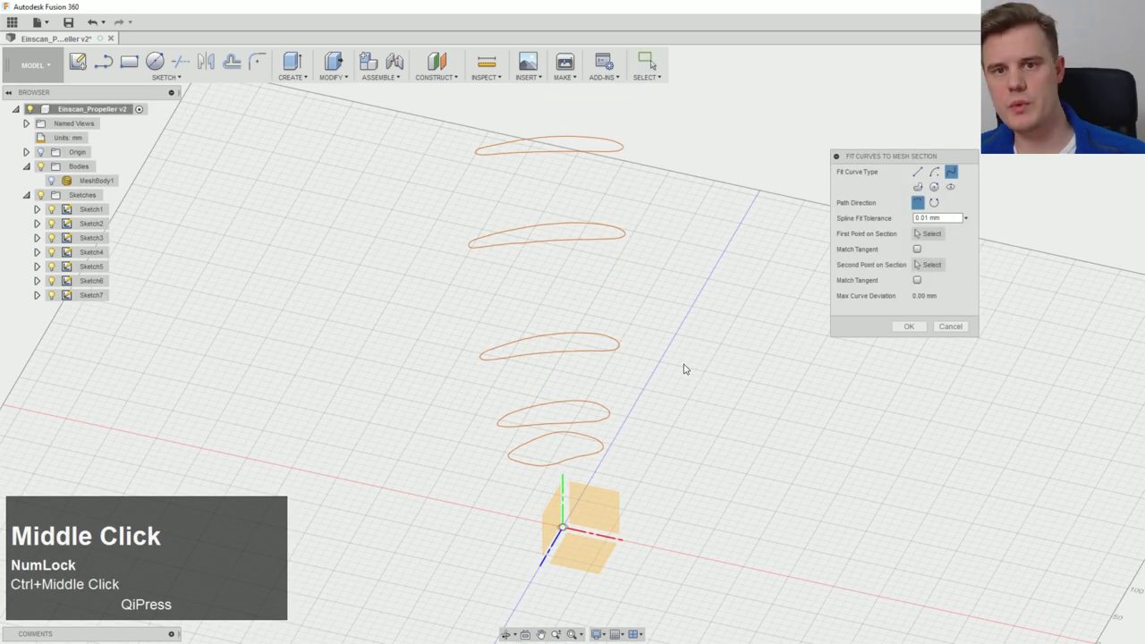
left_click_drag(913, 161, 630, 220)
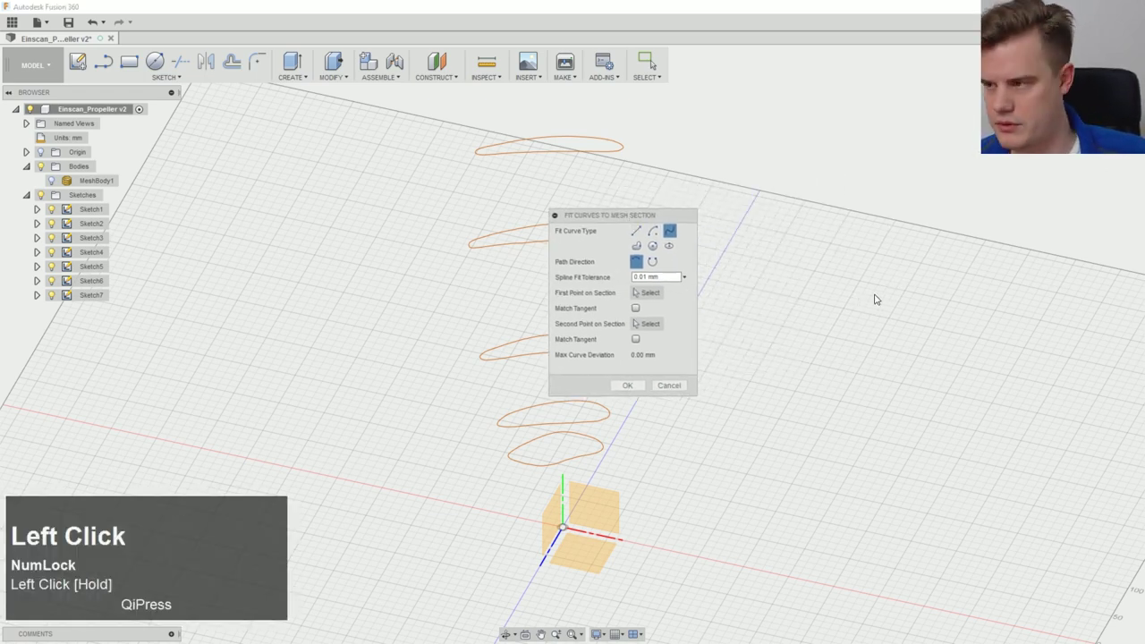
left_click(635, 248)
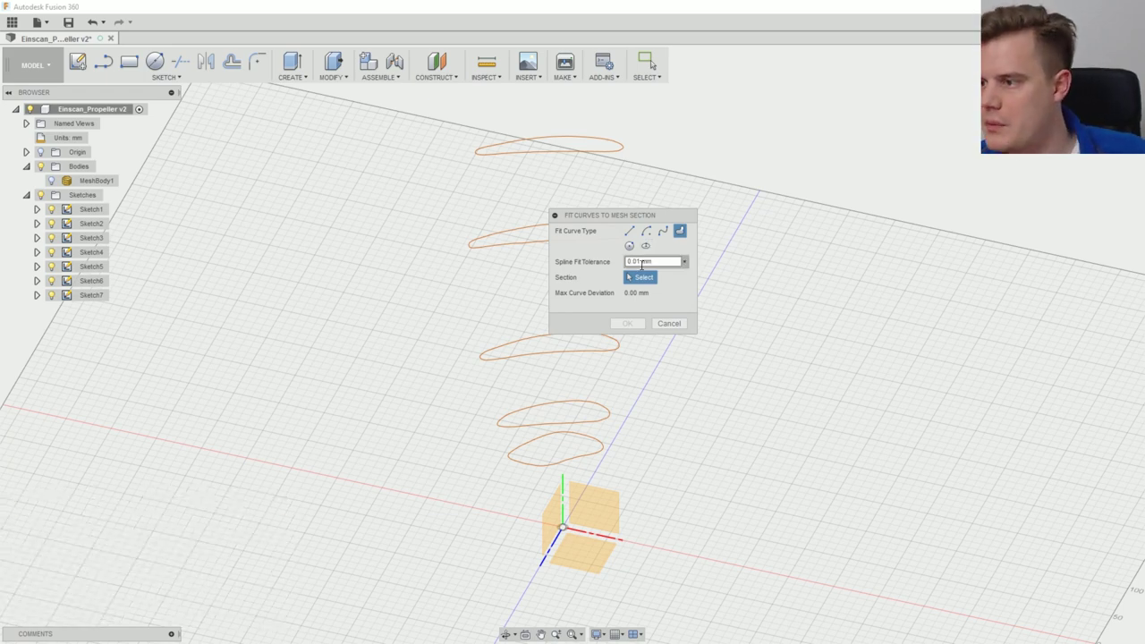
left_click_drag(642, 261, 635, 261)
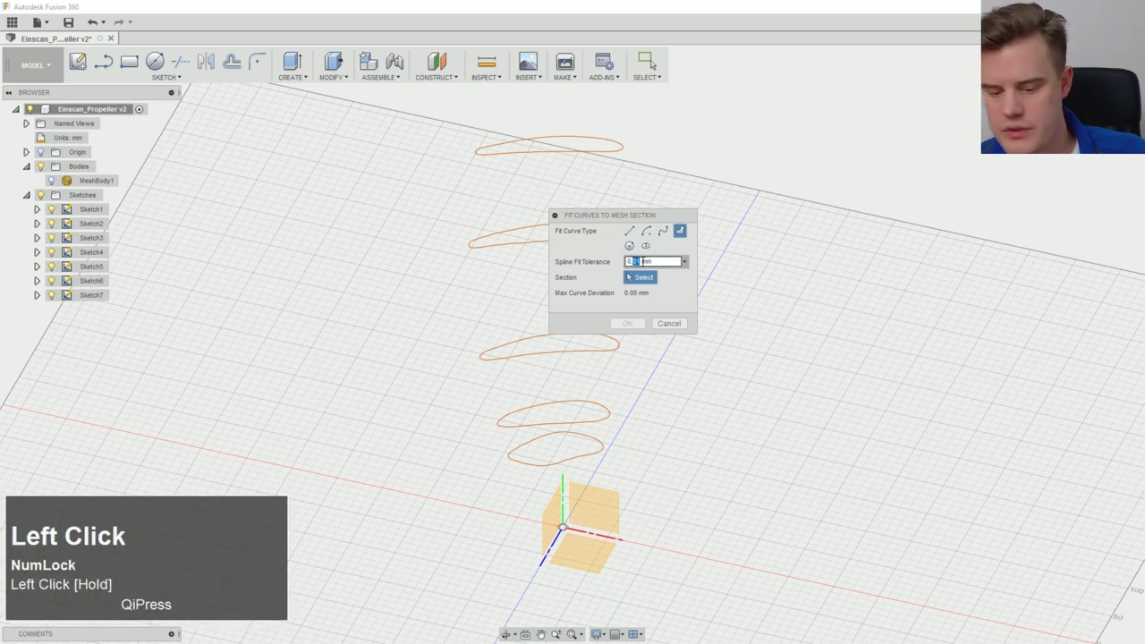
type("1")
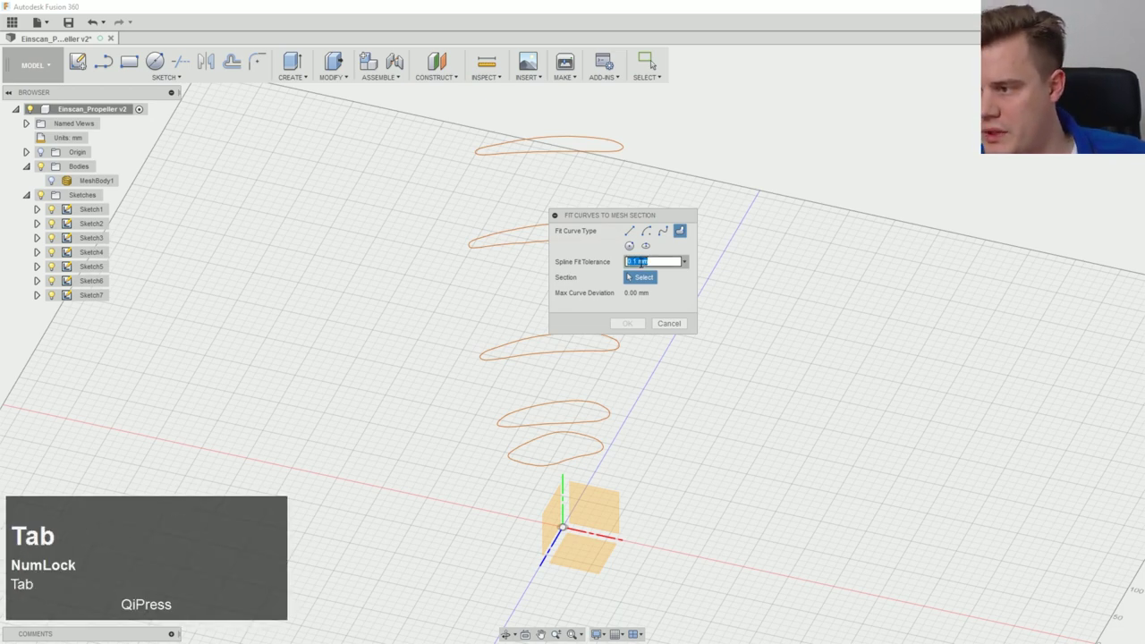
left_click(640, 262)
type("2")
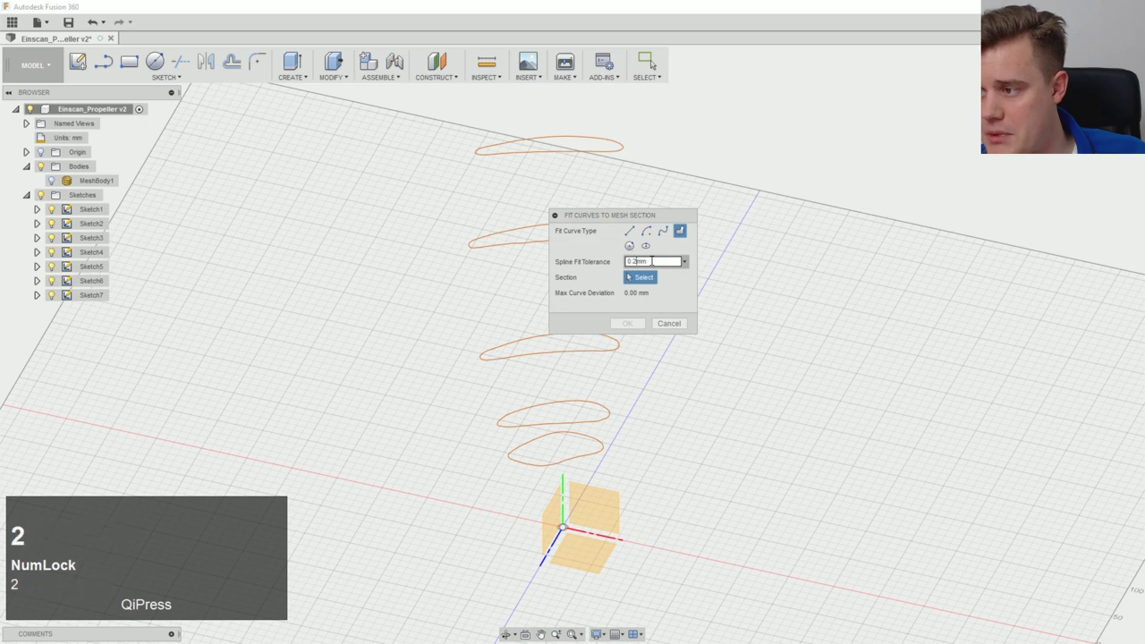
left_click(632, 261)
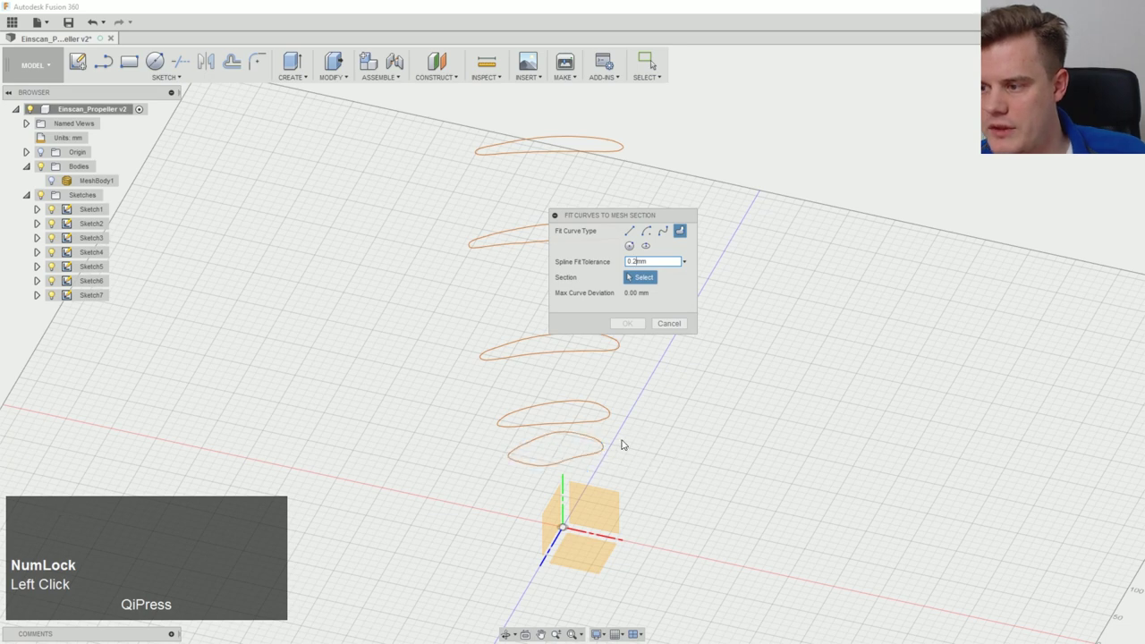
left_click(582, 461)
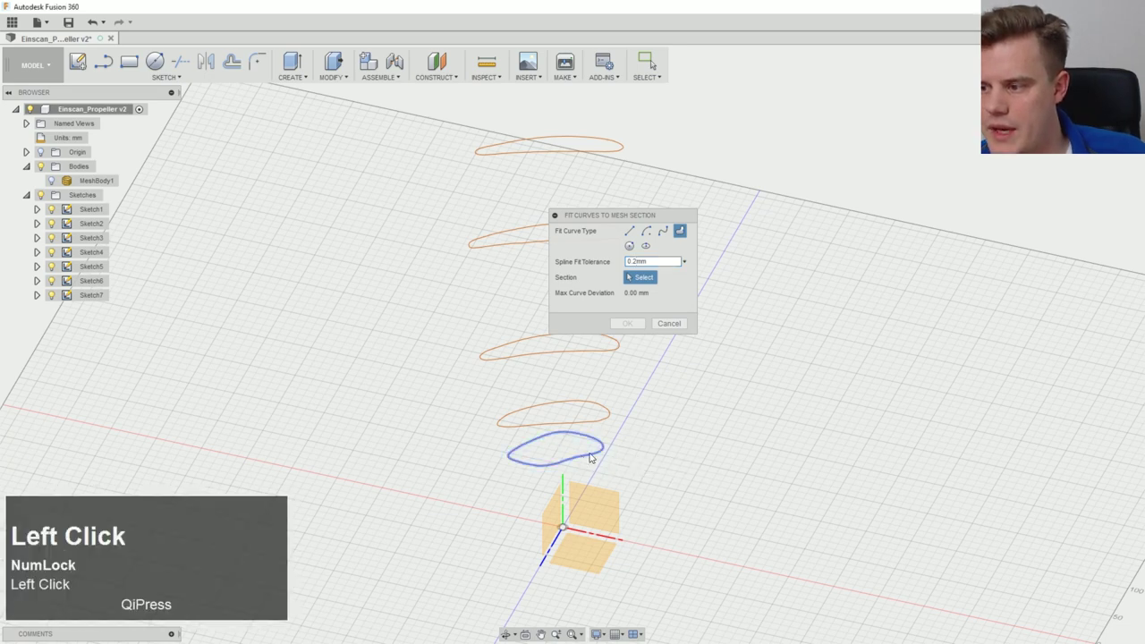
left_click(824, 323)
Step: Try the lowest section's fit again inside its sketch, switching to a closed spline and setting the spline fit tolerance to 0.2 mm
right_click(774, 365)
left_click(774, 351)
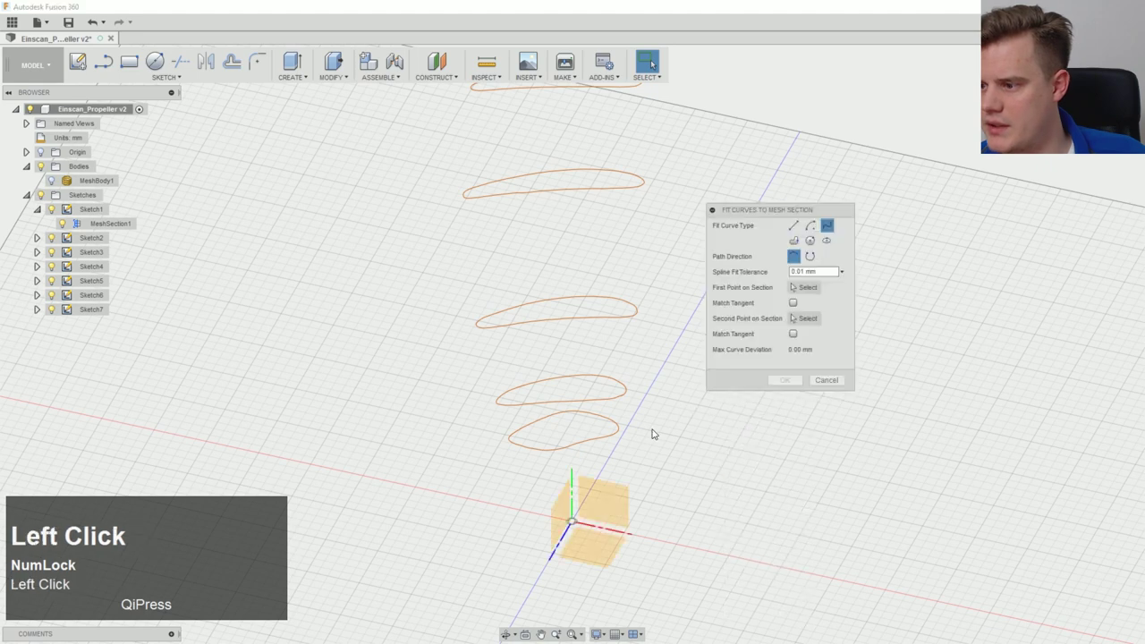
left_click(606, 439)
middle_click_drag(662, 456, 626, 393)
middle_click_drag(637, 487, 591, 367, "ctrl")
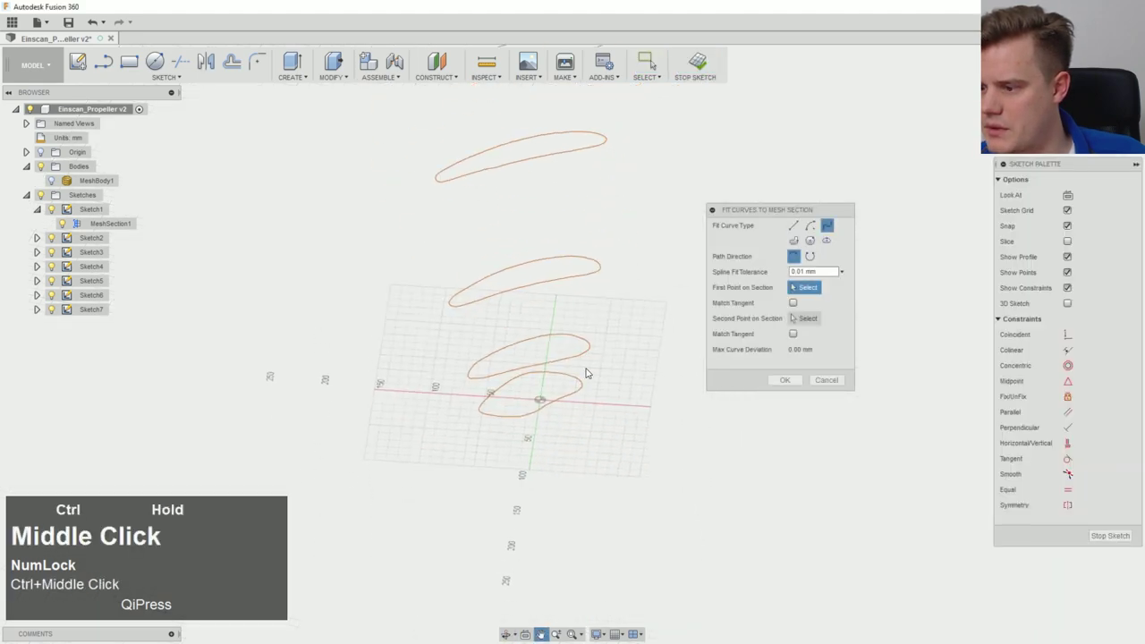
left_click(536, 412)
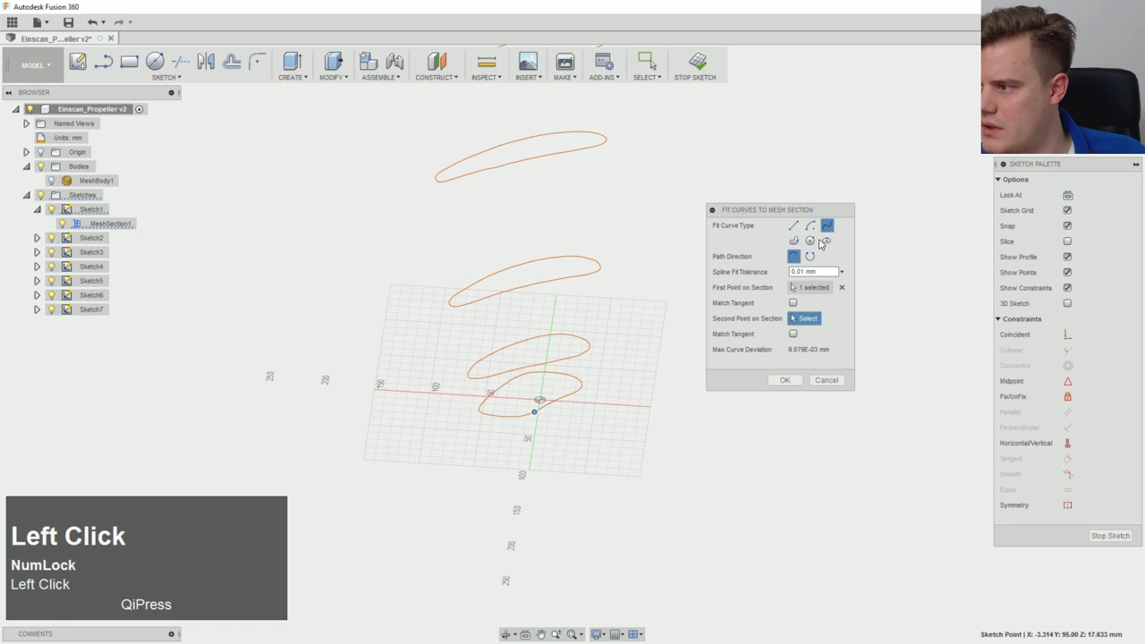
left_click(793, 241)
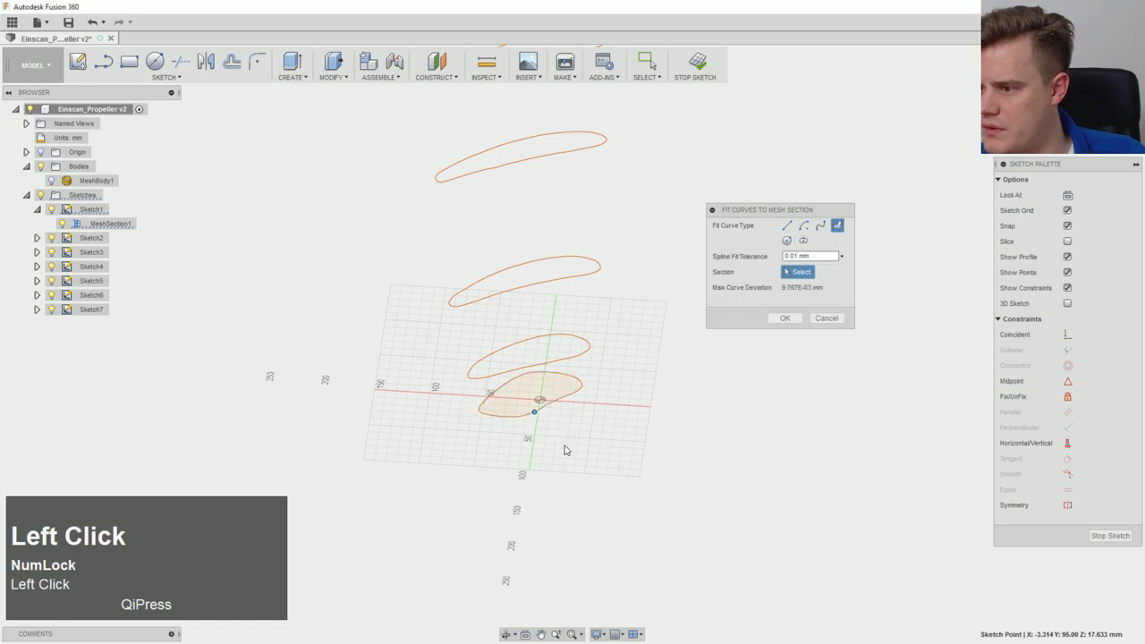
scroll(564, 441, "up", 2)
scroll(536, 399, "down", 5)
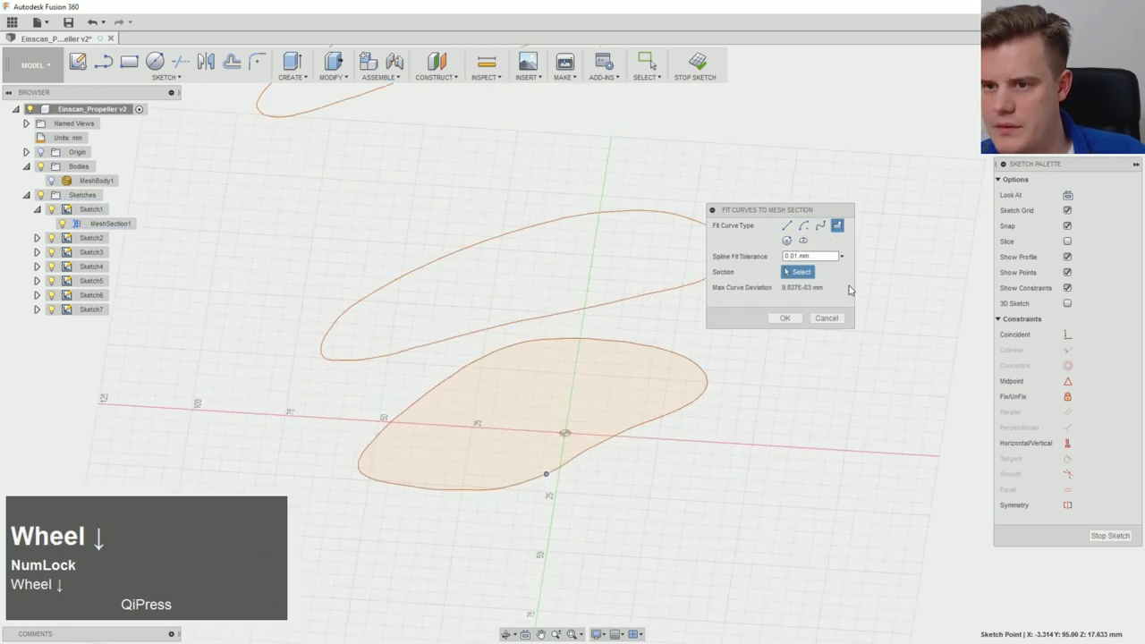
left_click(797, 257)
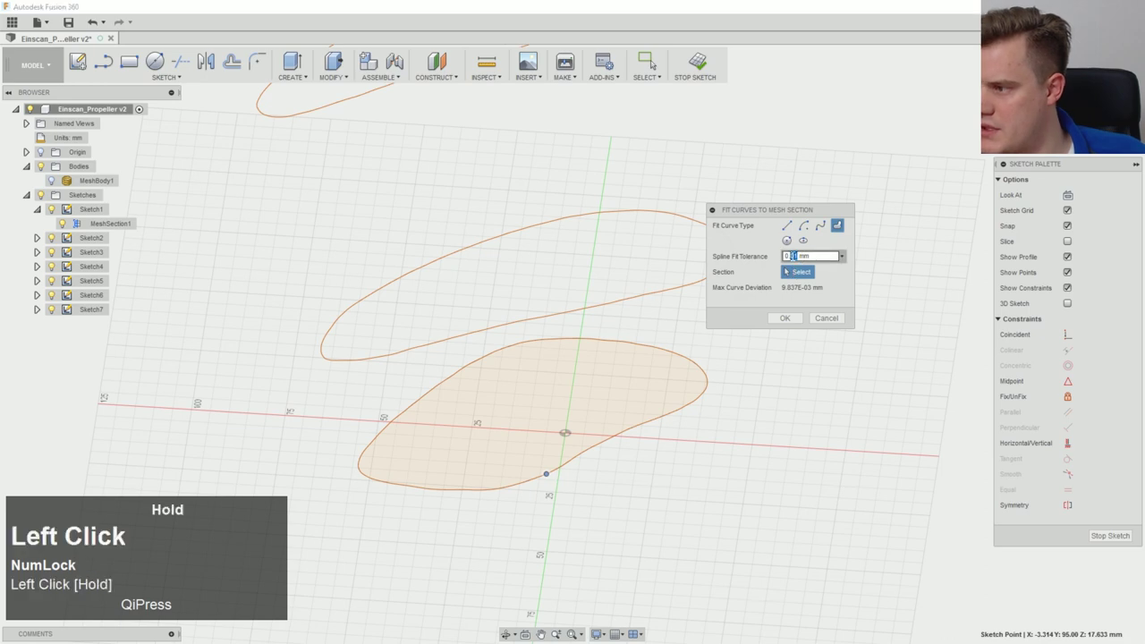
key("Tab")
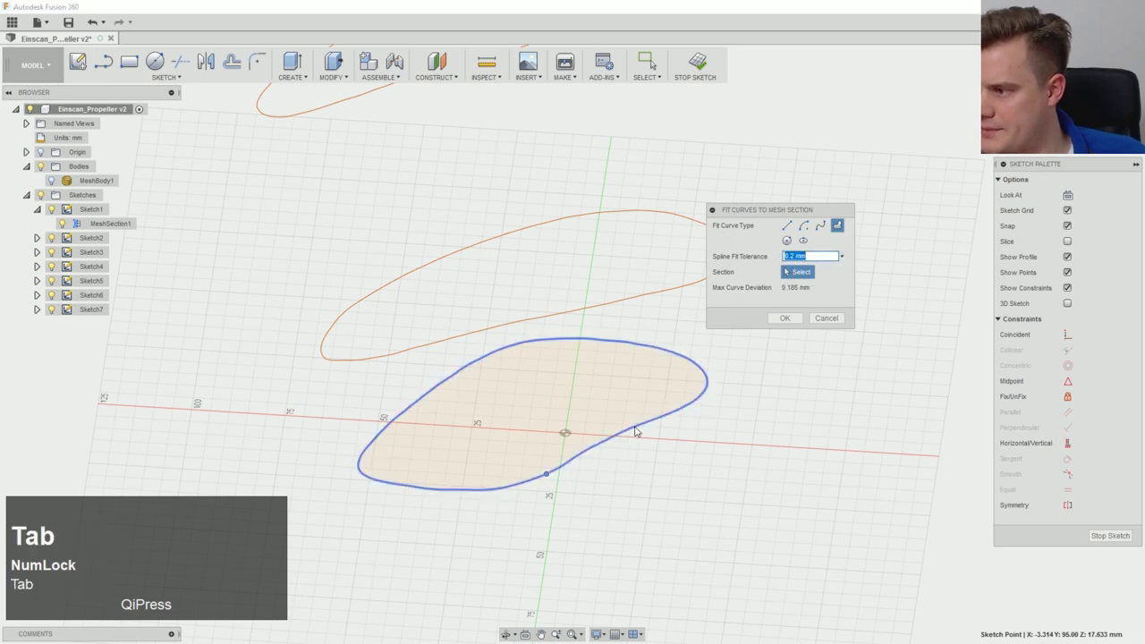
left_click(817, 321)
Step: Fit a closed spline to the lowest mesh section with a spline fit tolerance of 0.2 mm and finish the sketch
right_click(799, 358)
left_click(787, 315)
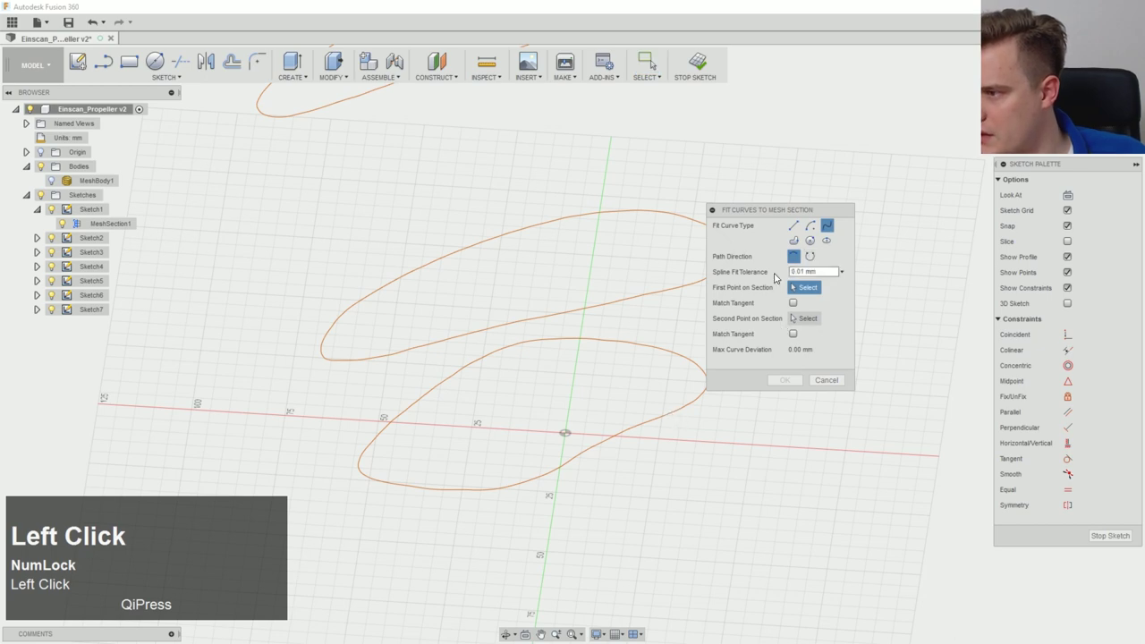
left_click(793, 241)
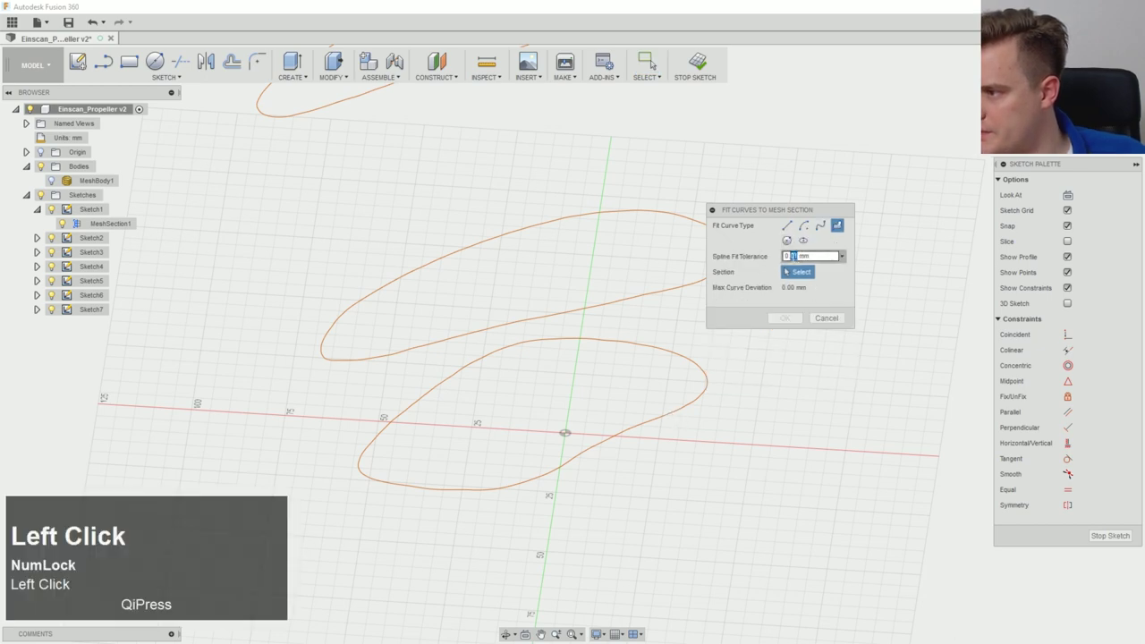
type("2")
key("Tab")
left_click(659, 421)
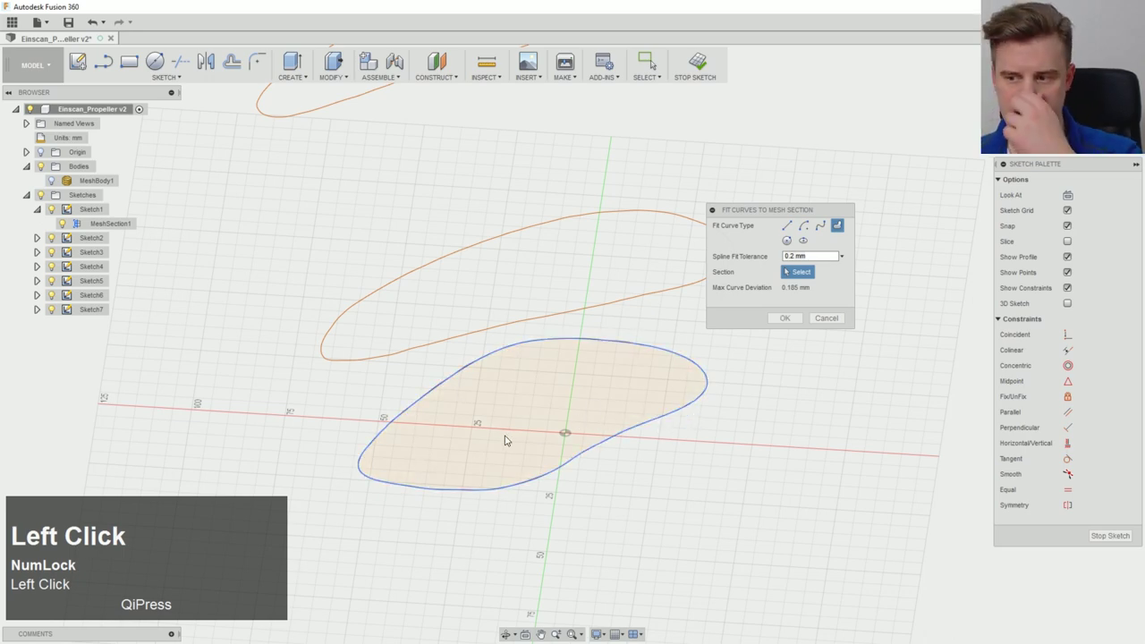
left_click(782, 318)
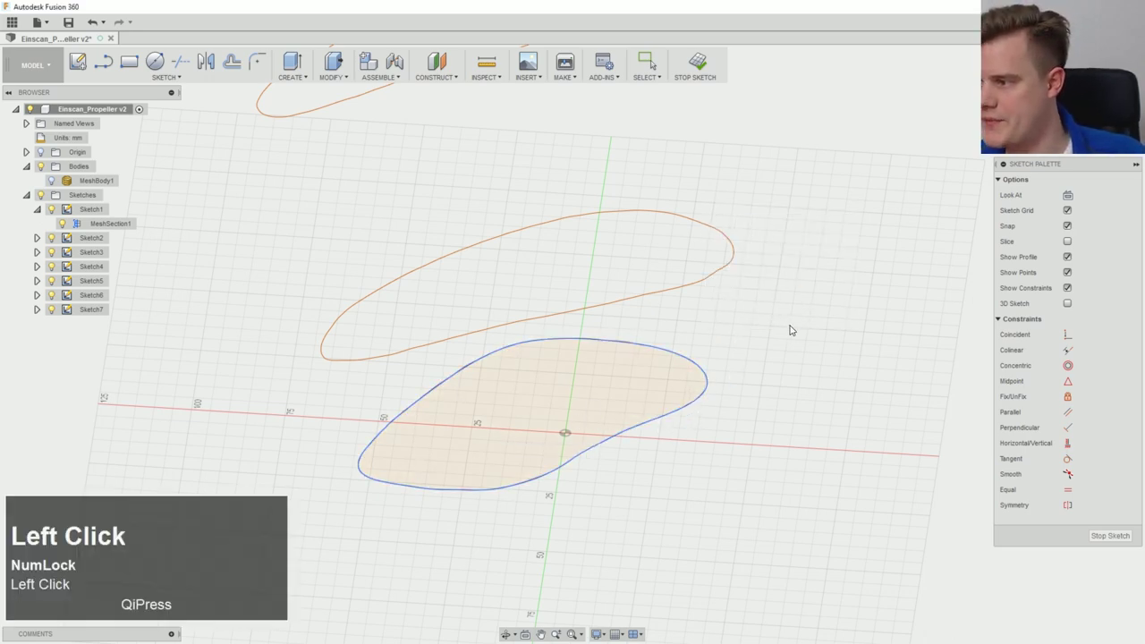
left_click(1110, 535)
Step: Try extruding the lowest section's fitted profile 10 mm as a new body
right_click(533, 394)
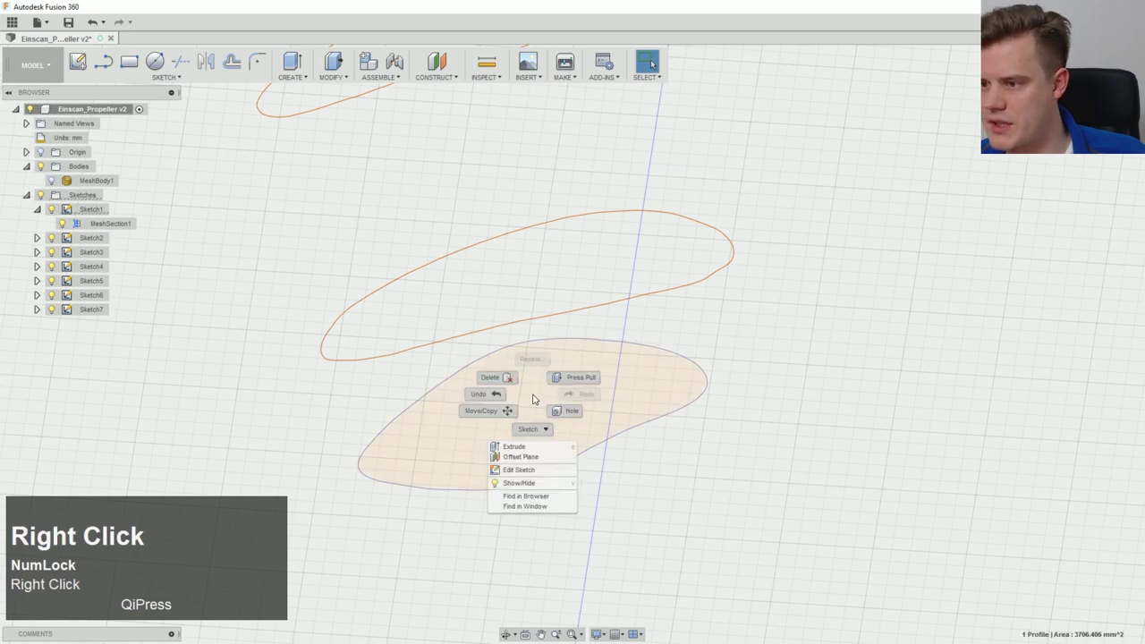
left_click(519, 451)
middle_click_drag(537, 435, 536, 404)
left_click_drag(535, 402, 534, 373)
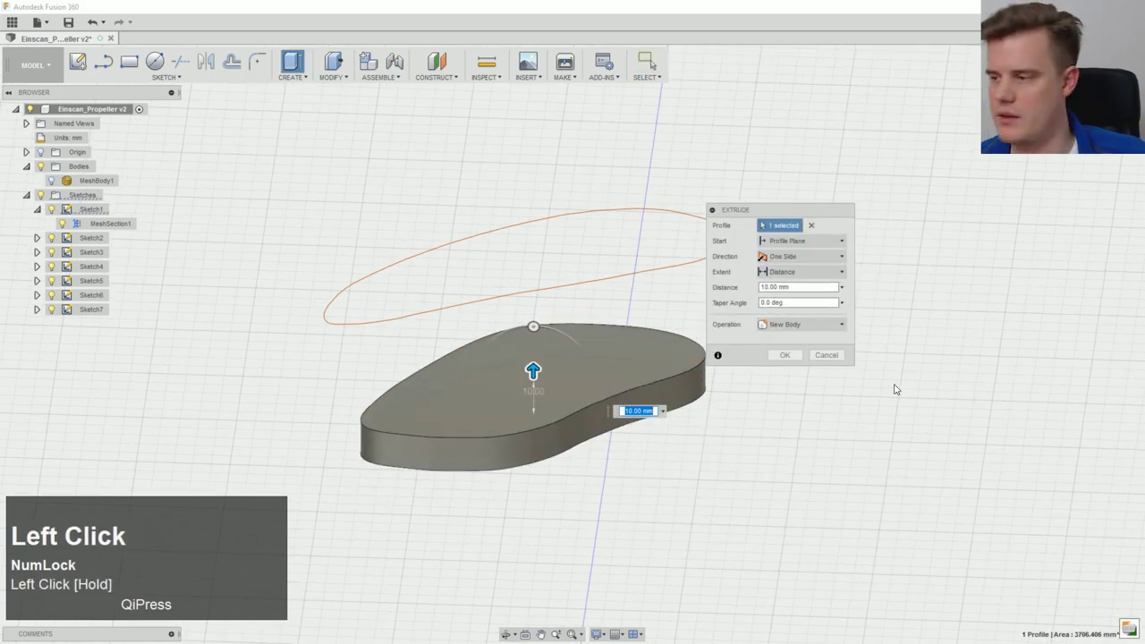
left_click(809, 357)
scroll(805, 355, "up", 3)
middle_click(769, 361, "ctrl")
right_click(769, 360)
key("Escape")
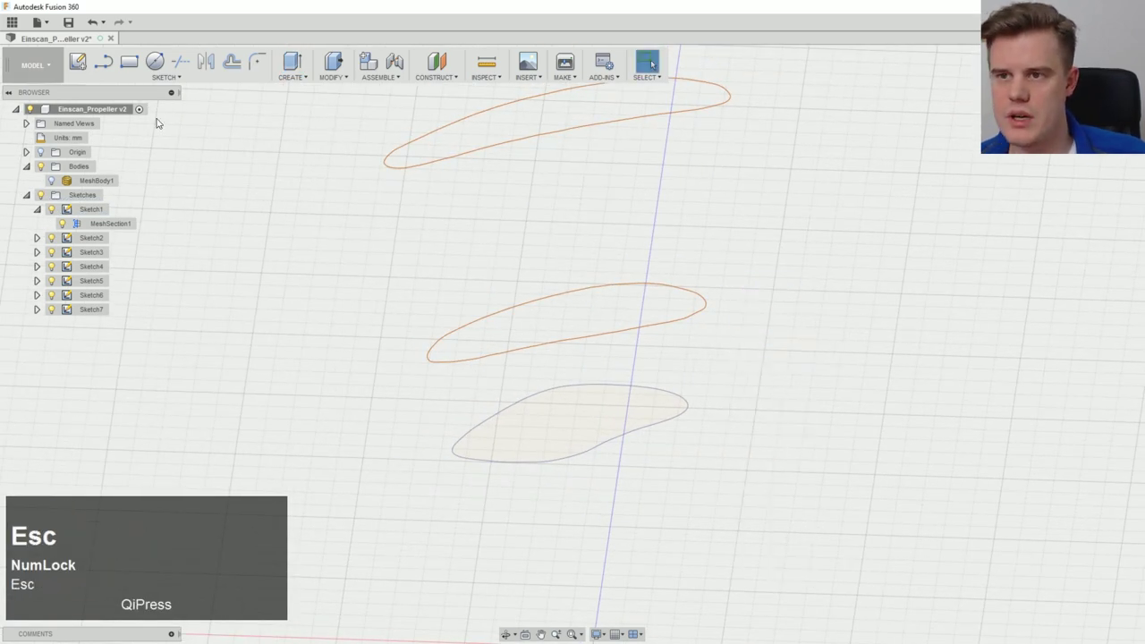
Step: Fit a closed spline with a 0.20 mm tolerance to the second-lowest mesh section and finish the sketch
left_click(167, 77)
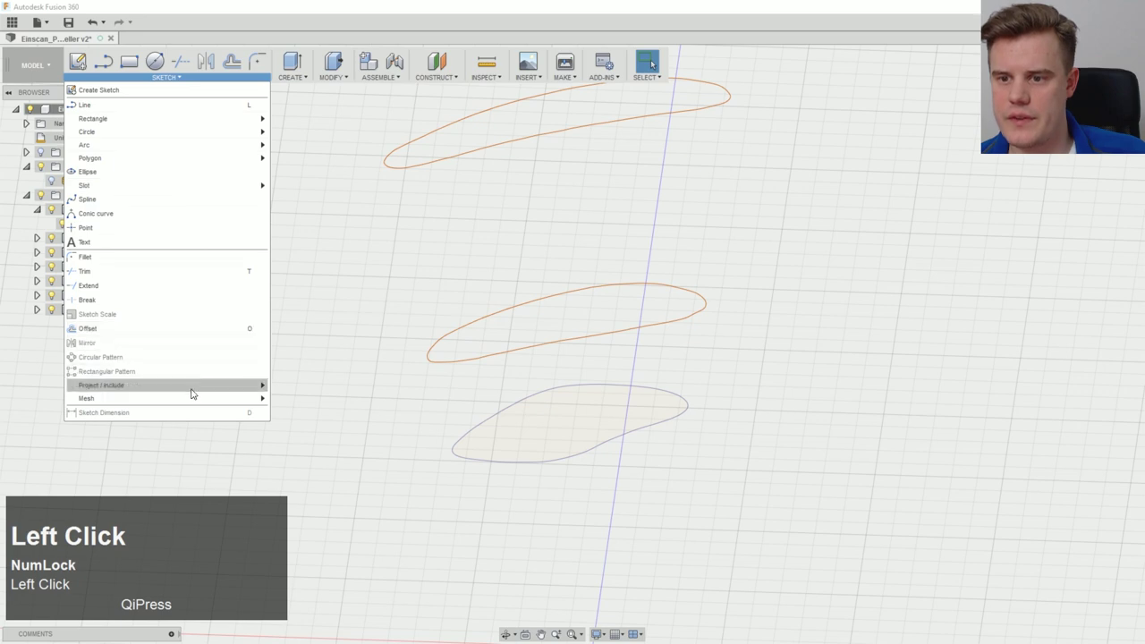
mouse_move(191, 401)
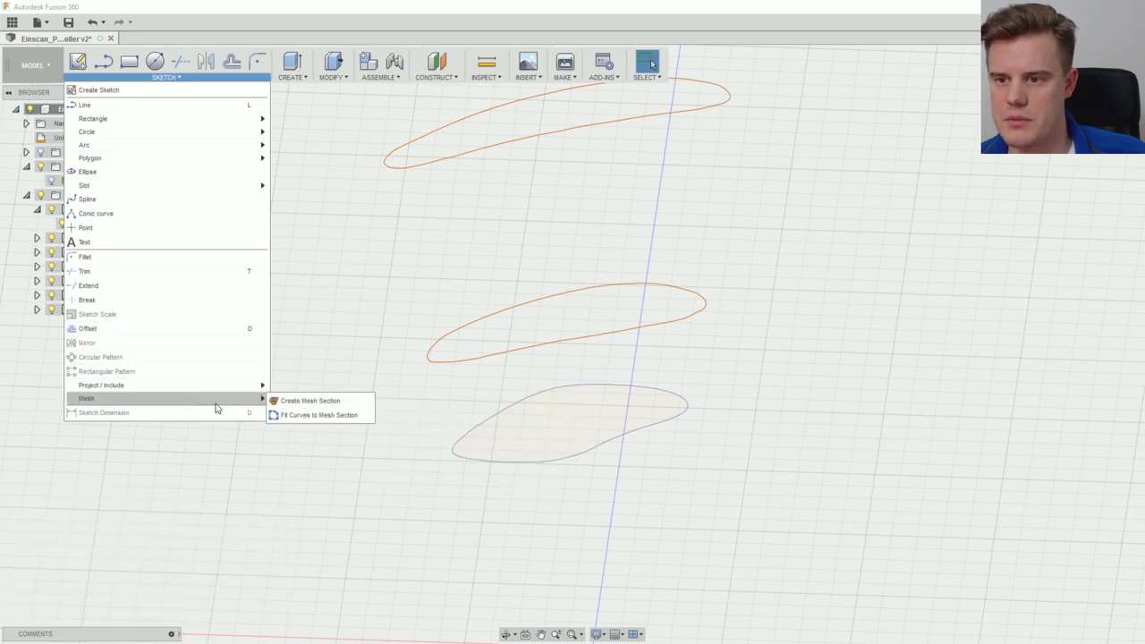
left_click(364, 417)
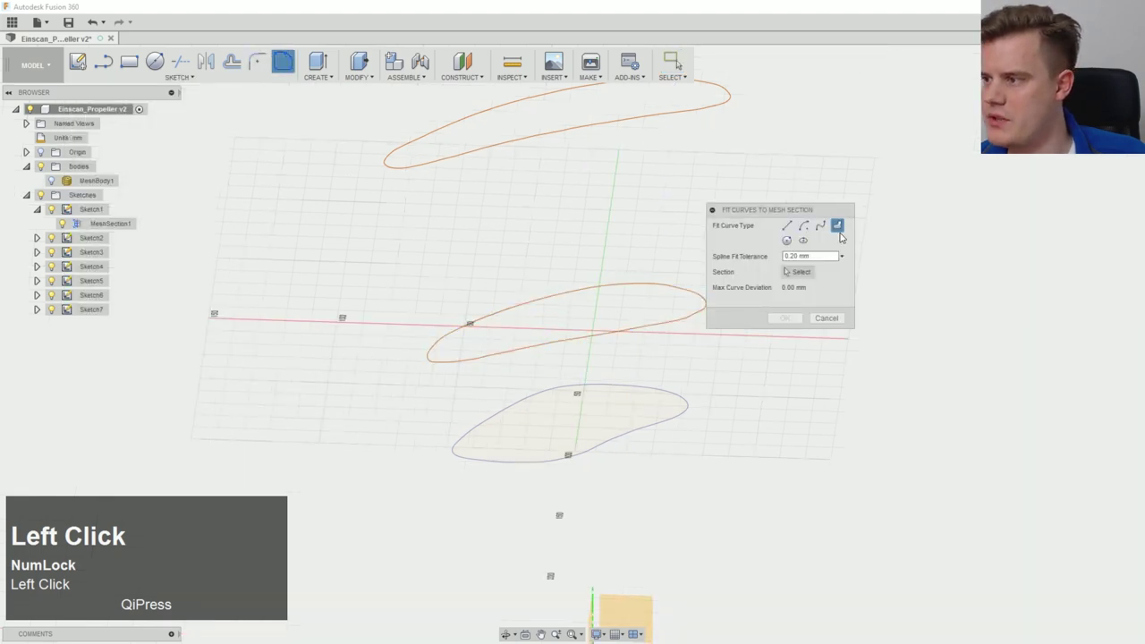
left_click(689, 315)
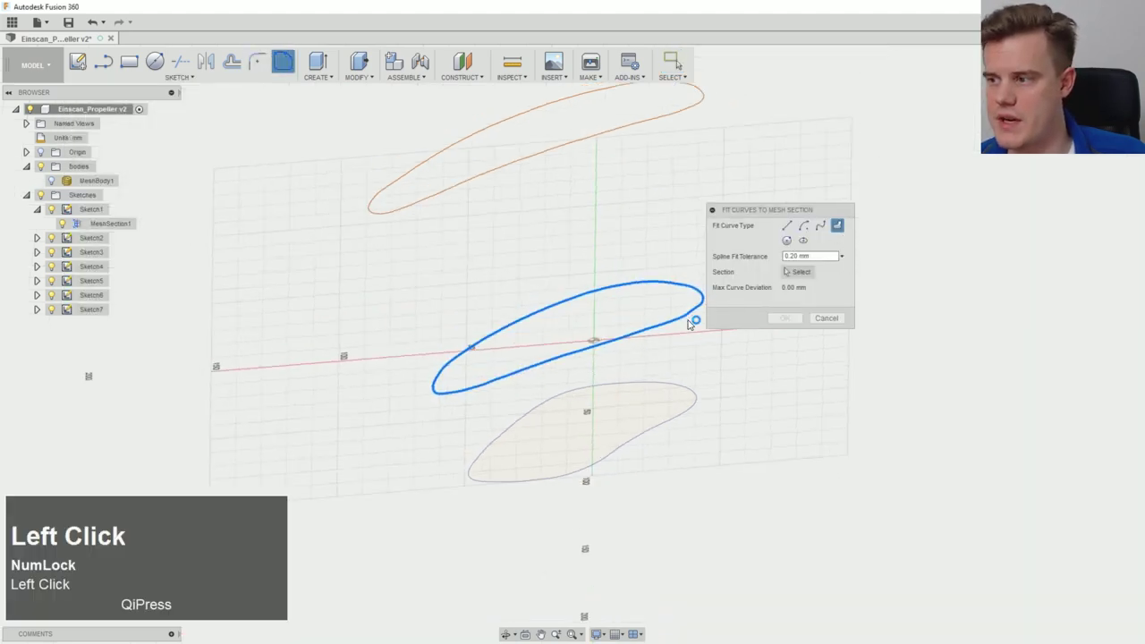
middle_click_drag(700, 437, 715, 514)
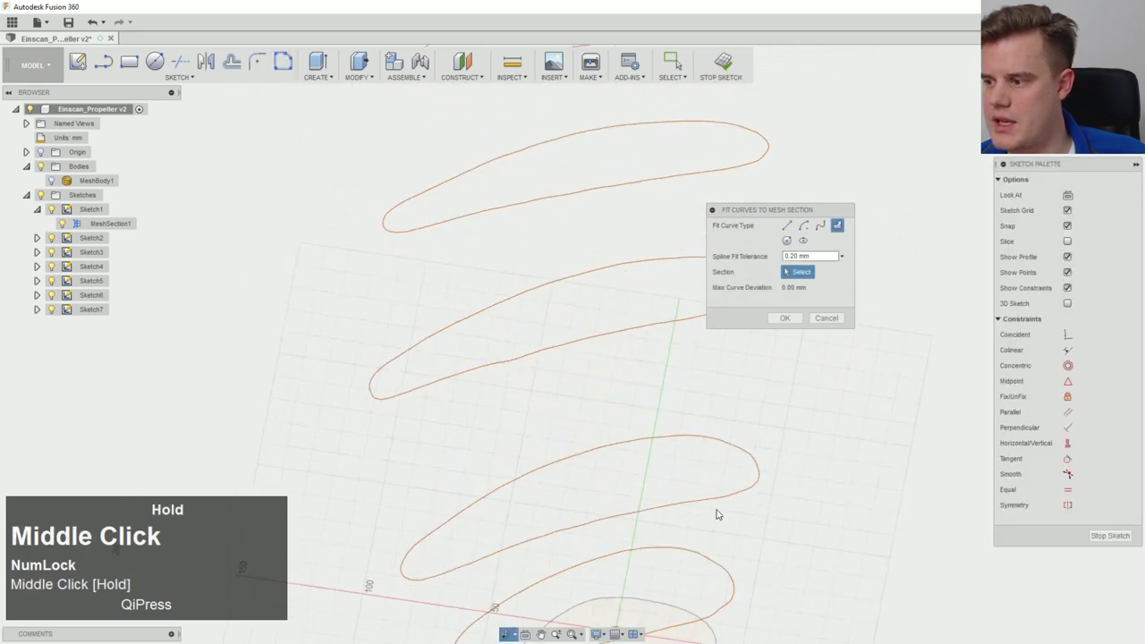
left_click(715, 564)
middle_click_drag(774, 623, 697, 348, "ctrl")
scroll(698, 351, "up", 2)
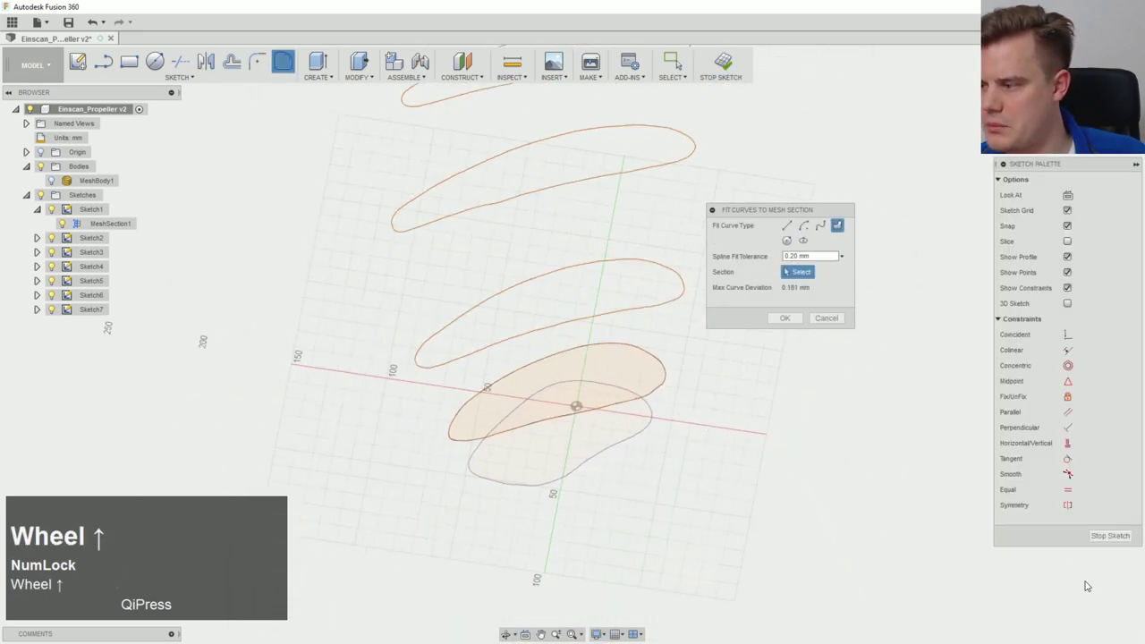
middle_click_drag(658, 497, 640, 441)
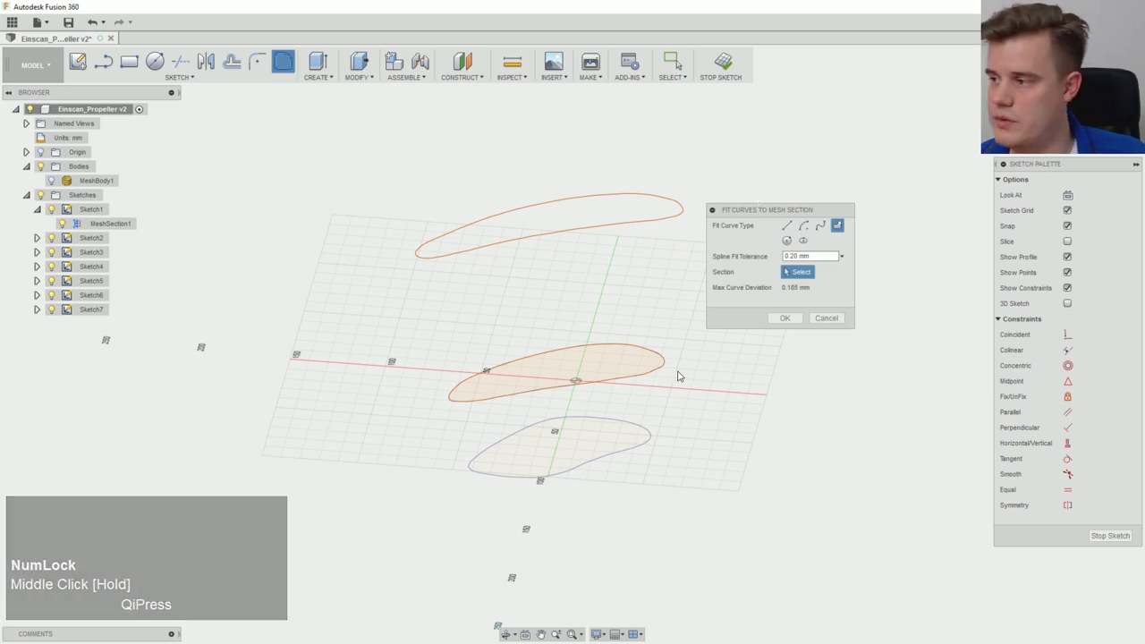
left_click(784, 317)
mouse_move(784, 322)
middle_mouse_down()
mouse_move(715, 393)
mouse_move(720, 420)
mouse_move(706, 434)
middle_mouse_up()
left_click(1101, 537)
Step: Fit a closed spline with a 0.20 mm tolerance to the third mesh section from the bottom and finish its sketch
scroll(776, 422, "down", 3)
left_click(283, 63)
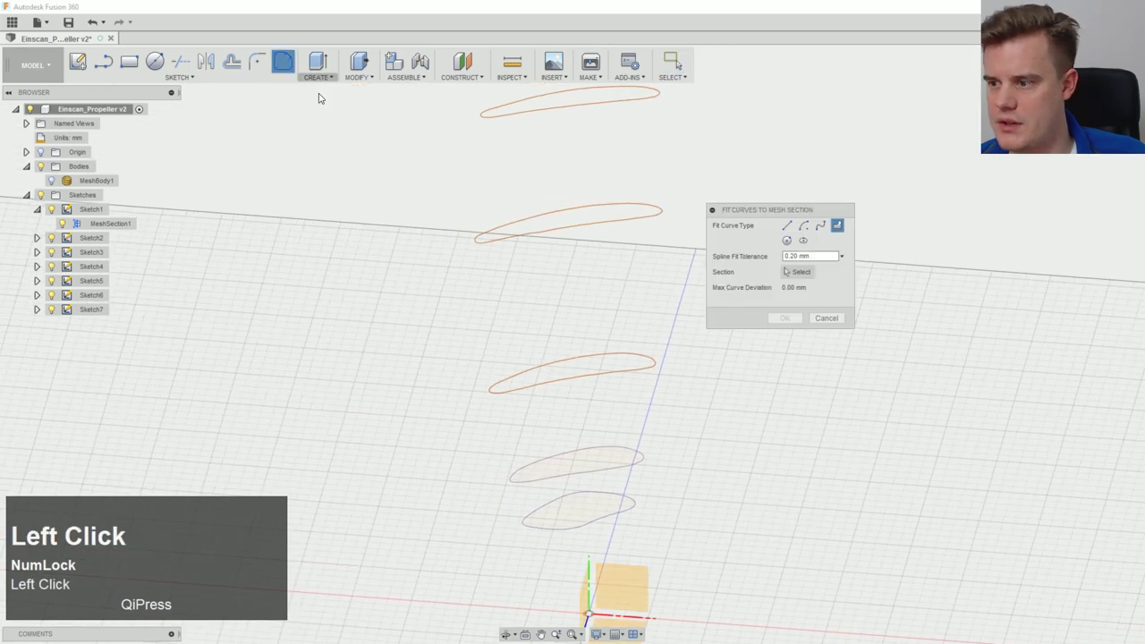
left_click(620, 376)
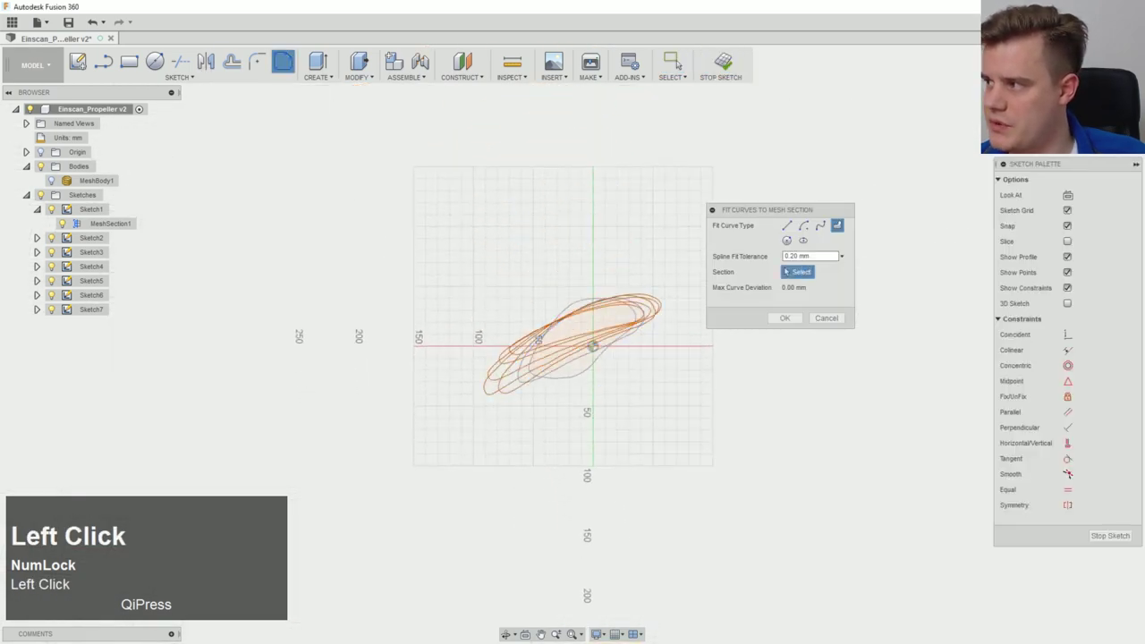
middle_click_drag(649, 390, 625, 474)
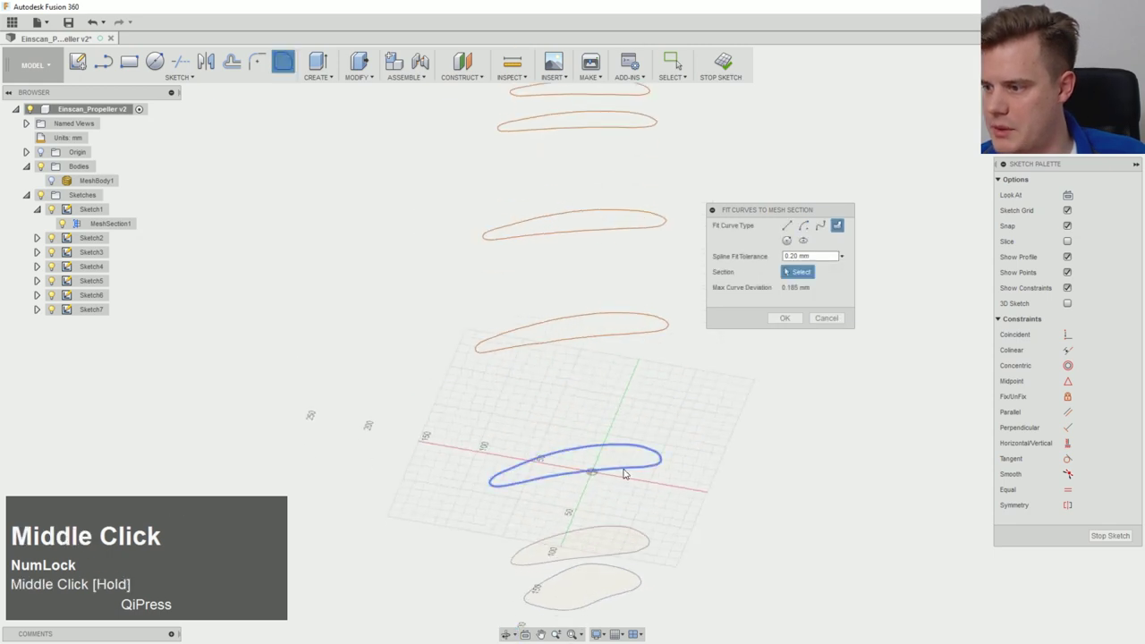
left_click(620, 470)
left_click(784, 319)
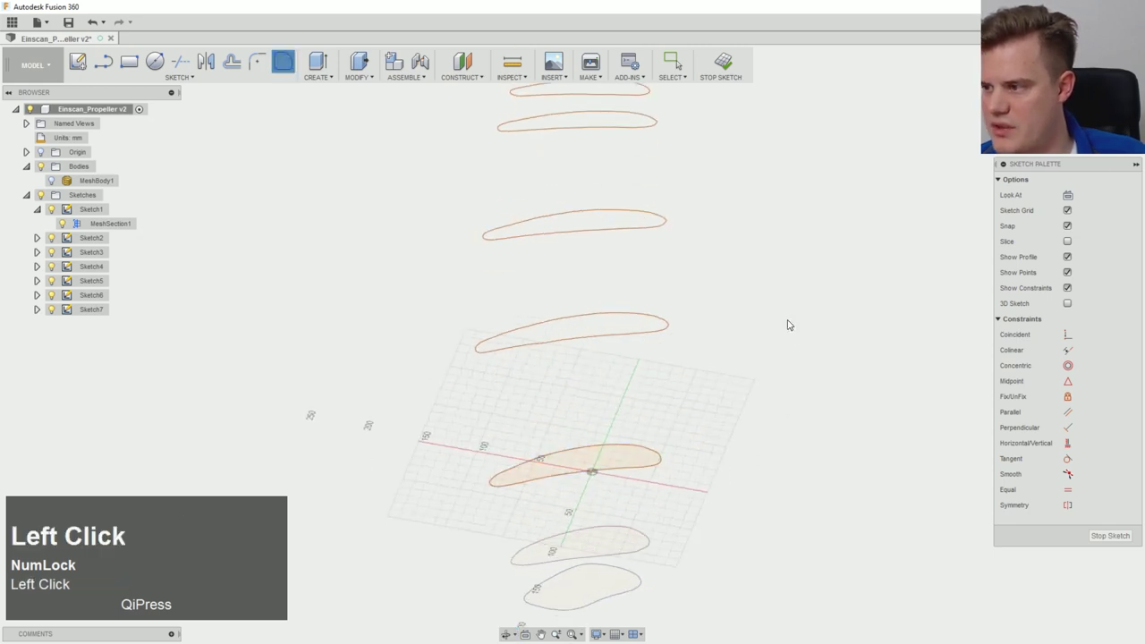
middle_click_drag(787, 324, 722, 331, "ctrl")
right_click(729, 386)
key("Escape")
left_click(1109, 537)
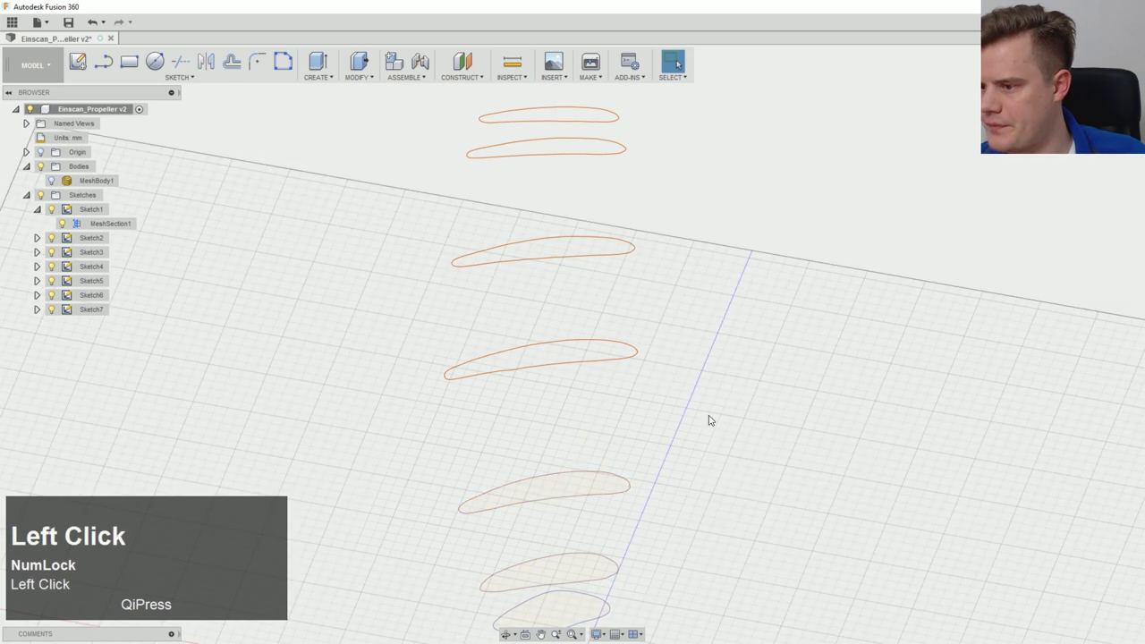
Step: Fit a closed spline with a 0.20 mm tolerance to the fourth mesh section, in the middle of the blade, and finish its sketch
right_click(711, 420)
key("Escape")
left_click(283, 61)
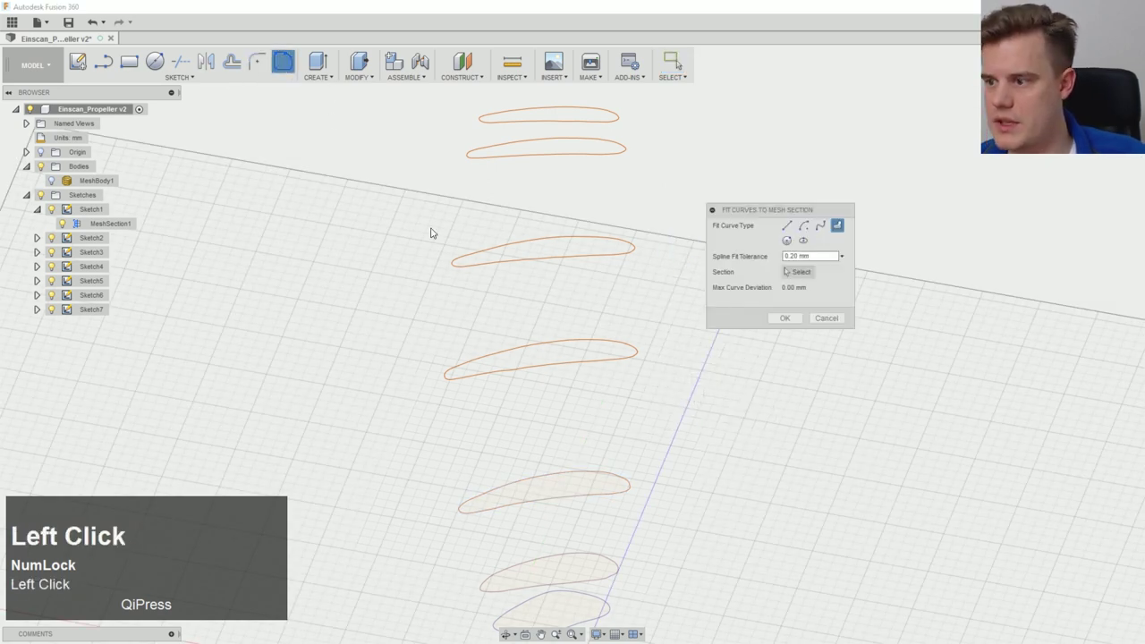
middle_click_drag(695, 430, 638, 344)
left_click(637, 338)
left_click(784, 317)
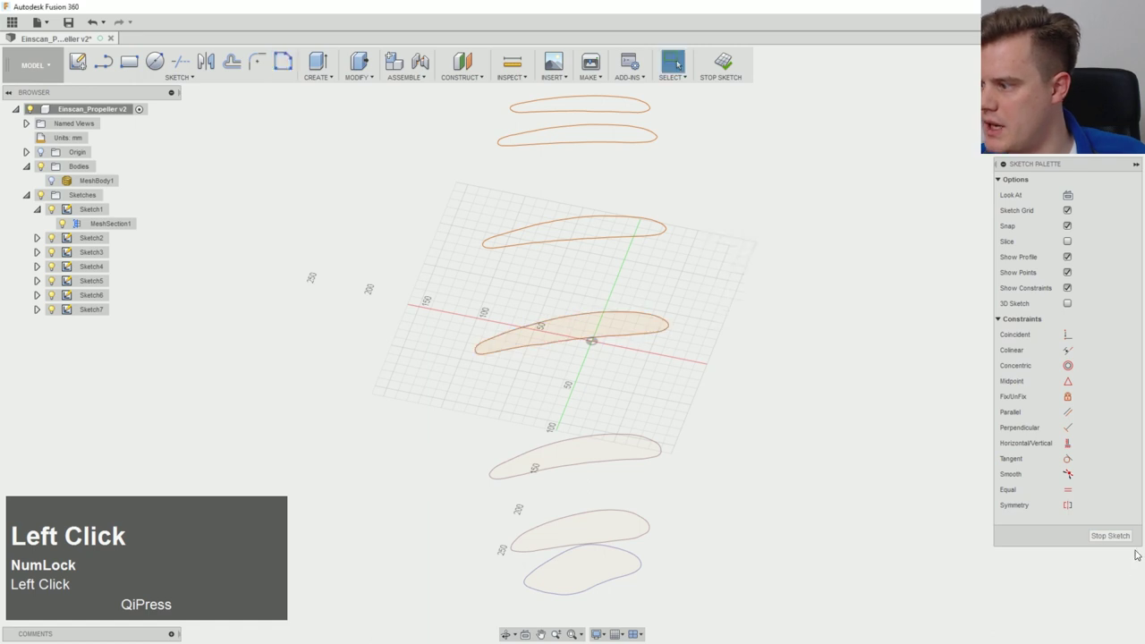
left_click(1109, 535)
Step: Fit a closed spline with a 0.20 mm tolerance to the third mesh section from the blade's upper end and finish its sketch
middle_click_drag(746, 281, 675, 367)
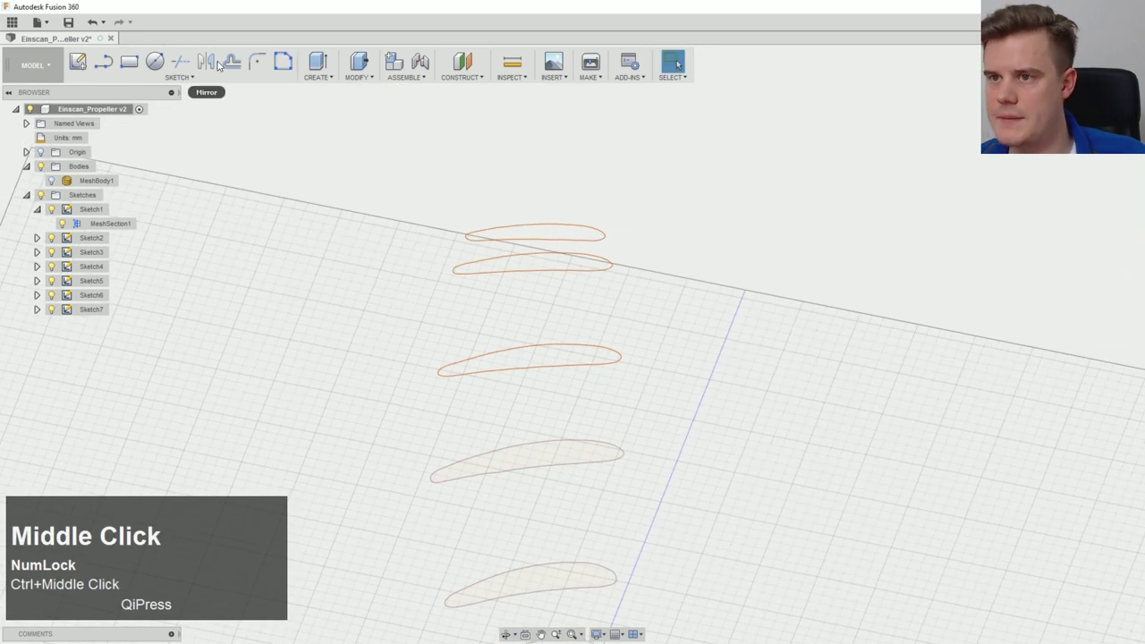
left_click(283, 61)
left_click(550, 368)
middle_click_drag(751, 421, 731, 365)
left_click(608, 232)
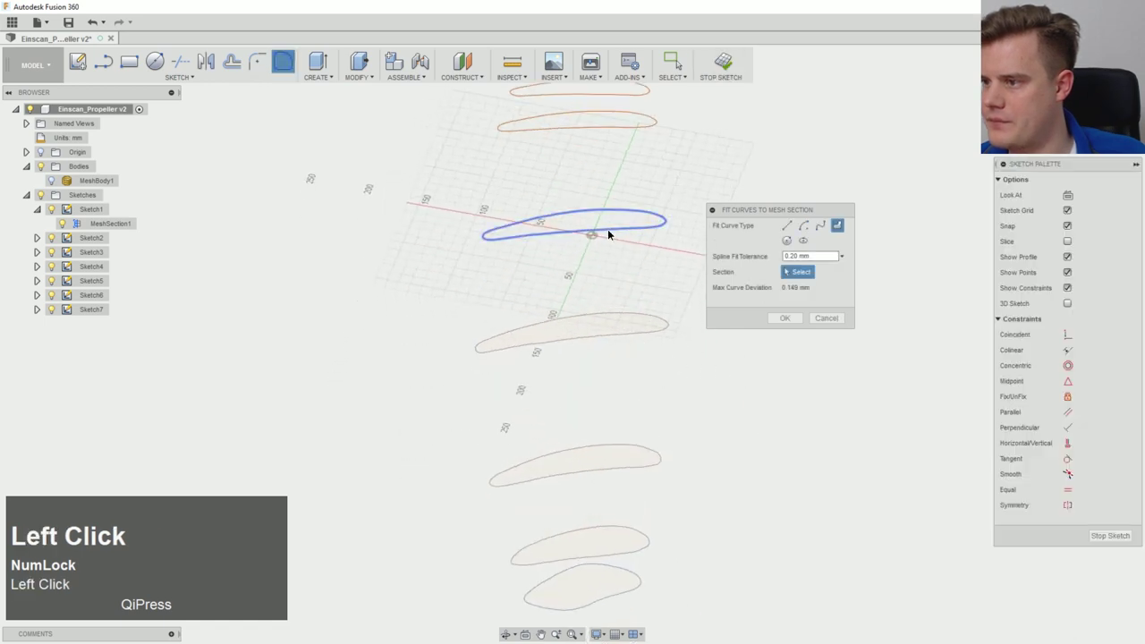
left_click(784, 318)
left_click(1109, 535)
Step: Fit a closed spline with a 0.20 mm tolerance to the mesh section just below the uppermost one and finish its sketch
mouse_move(859, 340)
middle_mouse_down("ctrl")
mouse_move(772, 274)
mouse_move(744, 364)
middle_mouse_up("ctrl")
right_click(743, 365)
left_click(735, 345)
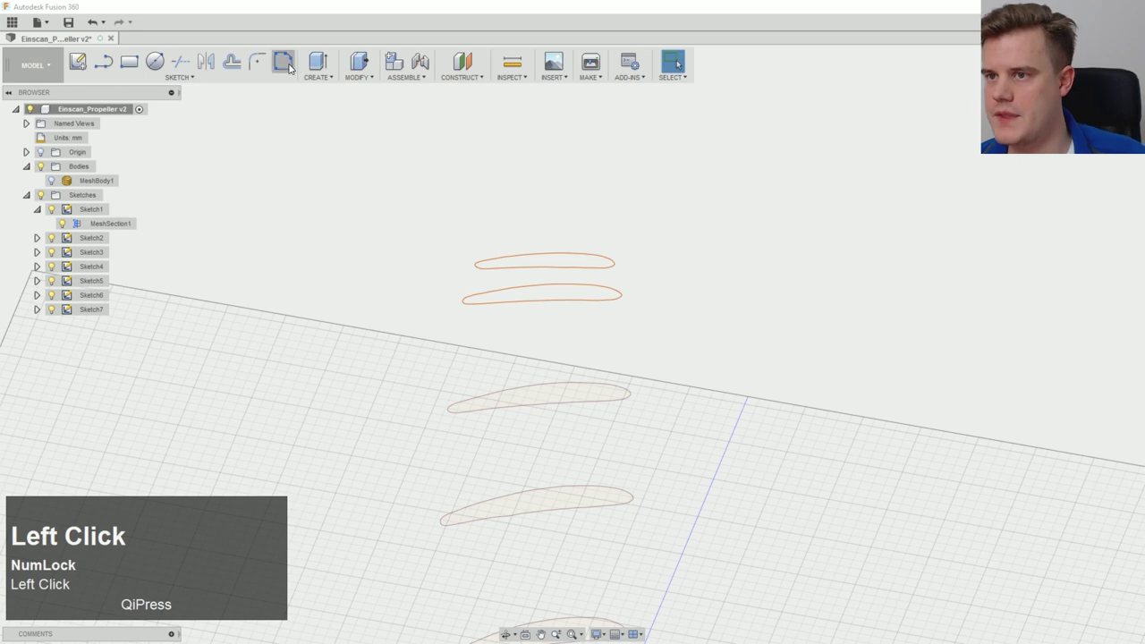
left_click(290, 69)
mouse_move(627, 331)
middle_mouse_down()
mouse_move(621, 158)
mouse_move(579, 299)
middle_mouse_up()
left_click(612, 129)
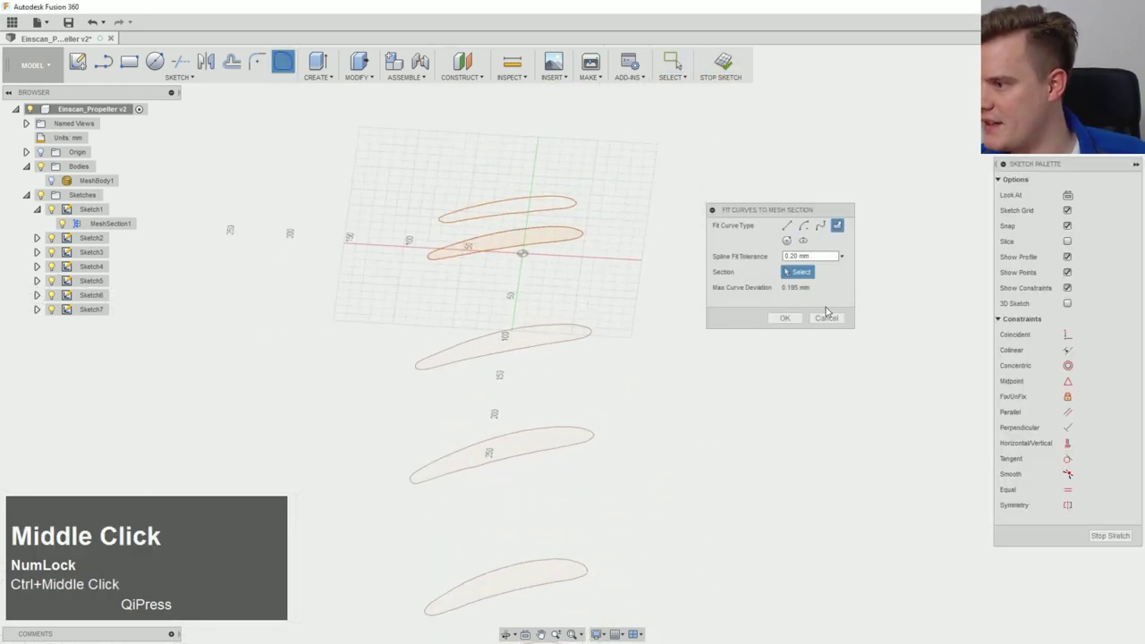
left_click(784, 319)
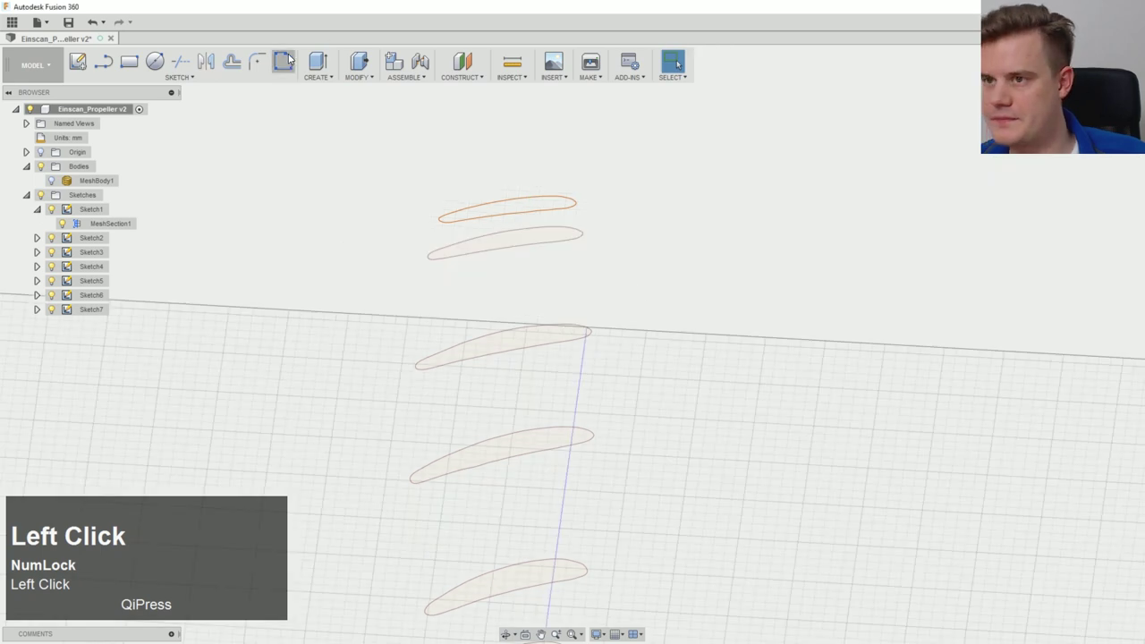
Step: Fit a closed spline with a 0.20 mm tolerance to the uppermost mesh section and finish its sketch
left_click(284, 60)
left_click(510, 211)
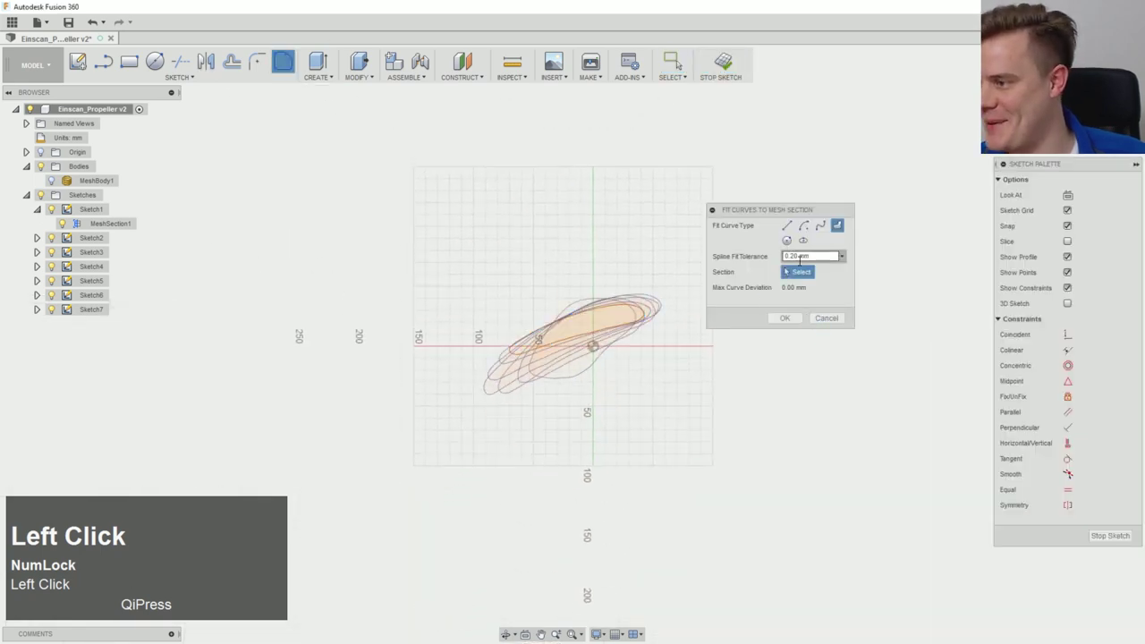
middle_click_drag(773, 442, 537, 241, "ctrl")
left_click(548, 229)
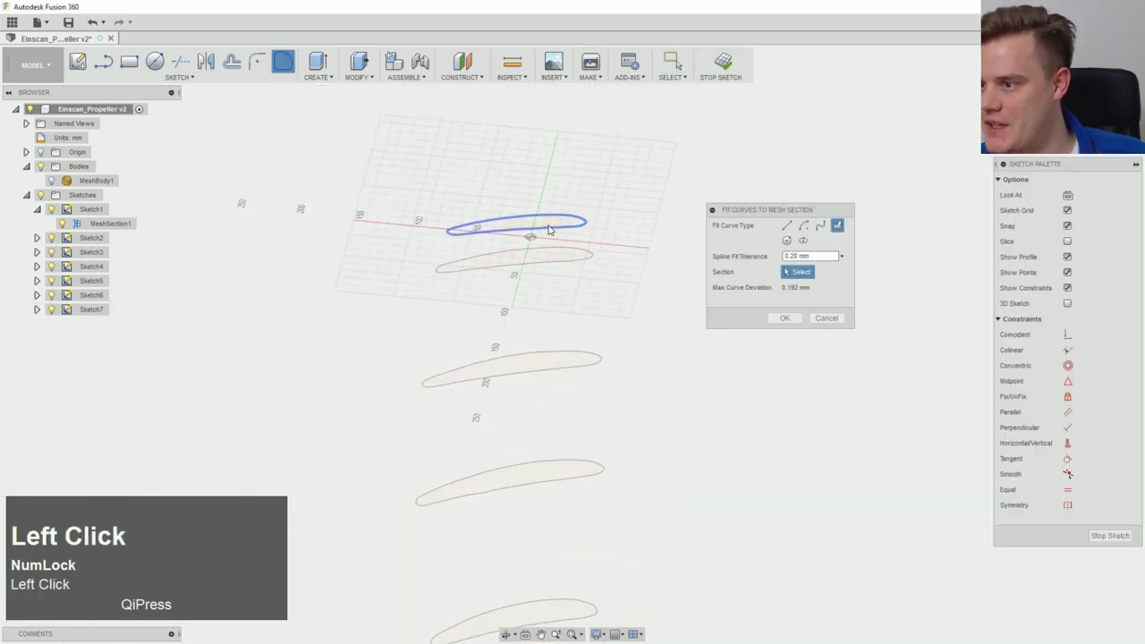
left_click(785, 319)
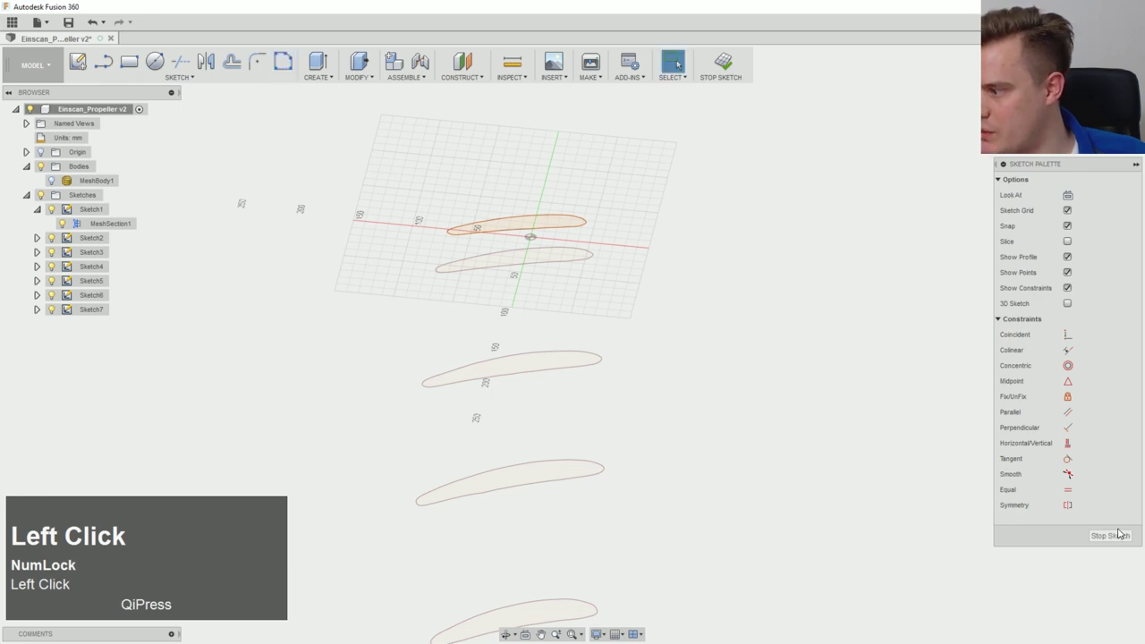
Step: Hide Sketch2 through Sketch7 so that only the lowest section's profile is displayed
scroll(659, 414, "up", 5)
mouse_move(660, 414)
middle_mouse_down("ctrl")
mouse_move(669, 345)
mouse_move(669, 414)
middle_mouse_up("ctrl")
scroll(549, 262, "down", 3)
middle_click_drag(547, 243, 573, 367)
scroll(563, 319, "down", 4)
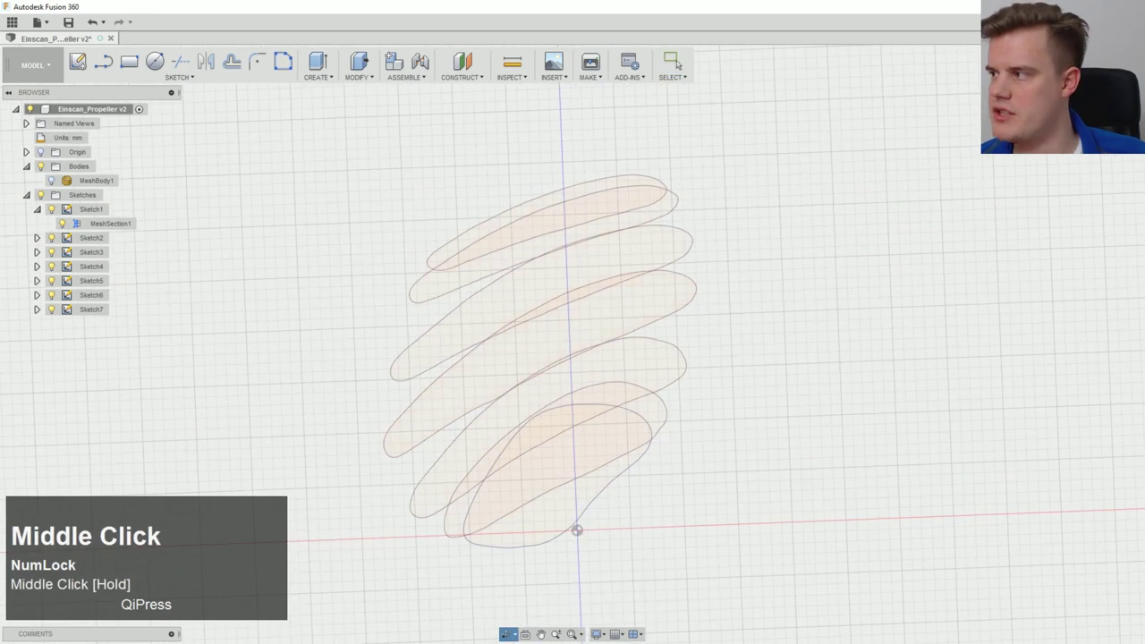
left_click(51, 310)
left_click(51, 296)
left_click(51, 281)
left_click(51, 267)
left_click(51, 252)
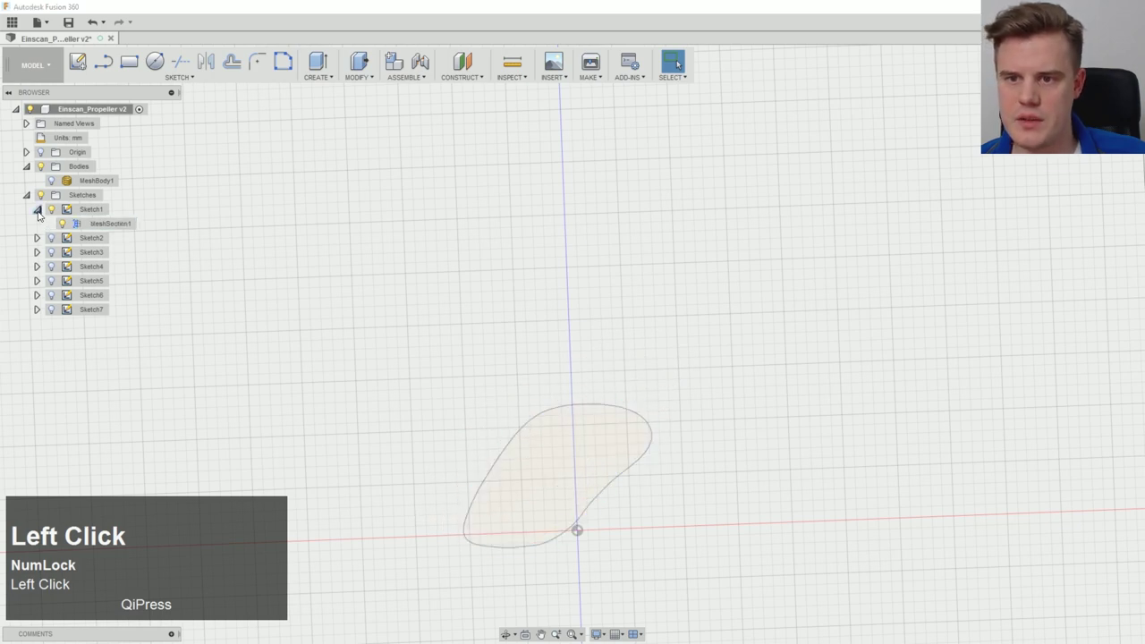
mouse_move(584, 473)
middle_mouse_down("ctrl")
mouse_move(580, 414)
mouse_move(555, 417)
mouse_move(565, 422)
middle_mouse_up("ctrl")
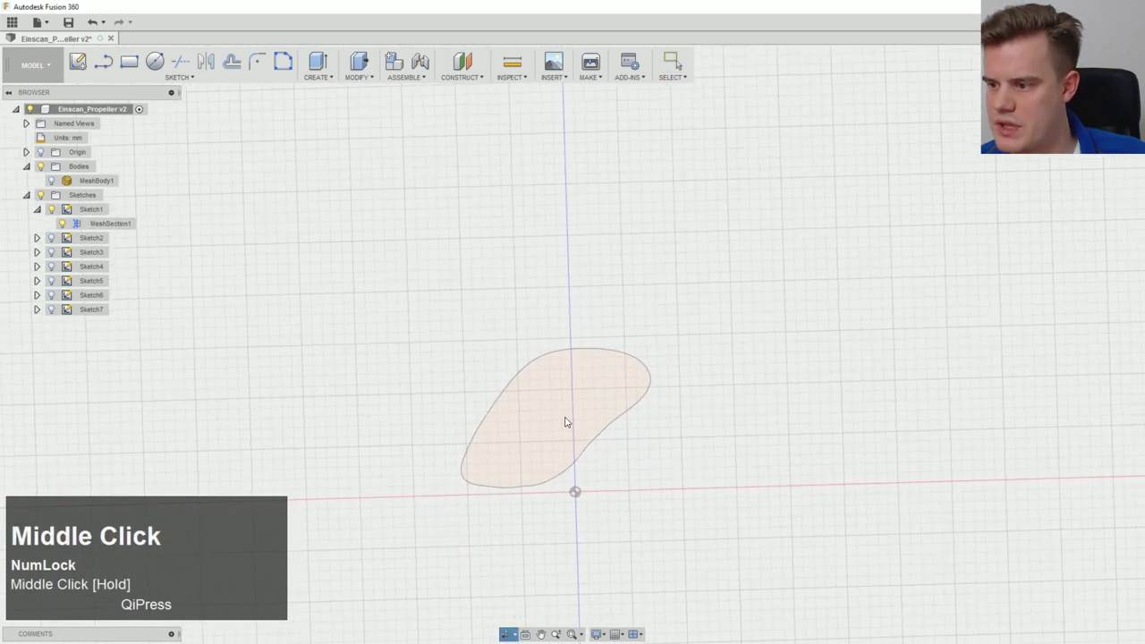
scroll(542, 454, "down", 3)
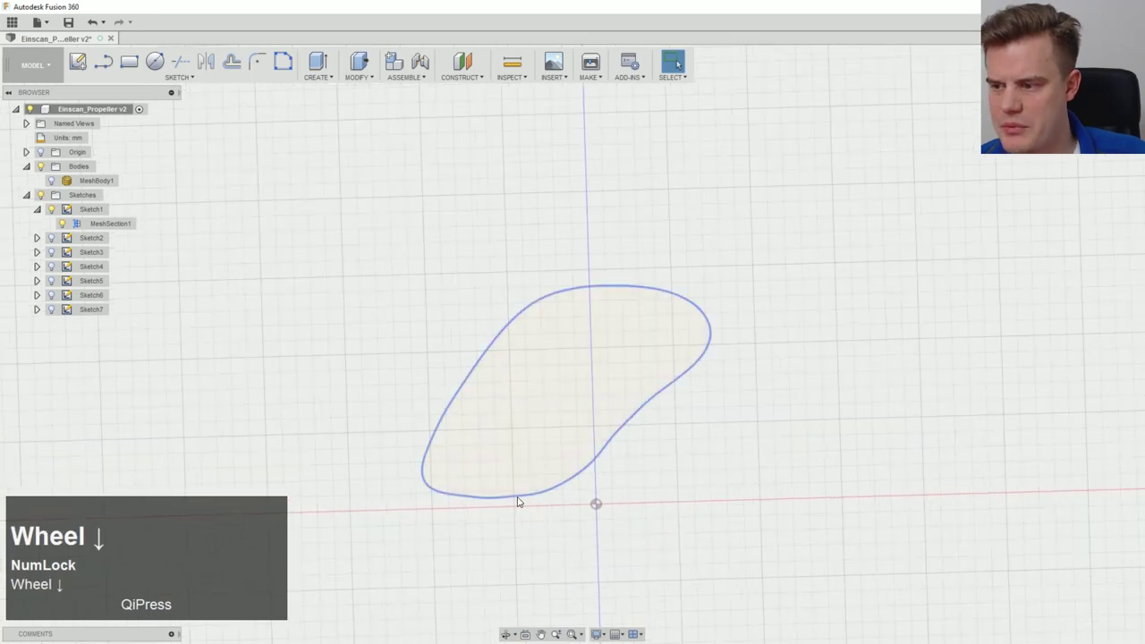
Step: Display Sketch2 on its own and open it for editing
left_click(37, 208)
left_click(90, 224)
middle_click_drag(536, 339, 677, 357)
right_click(672, 347)
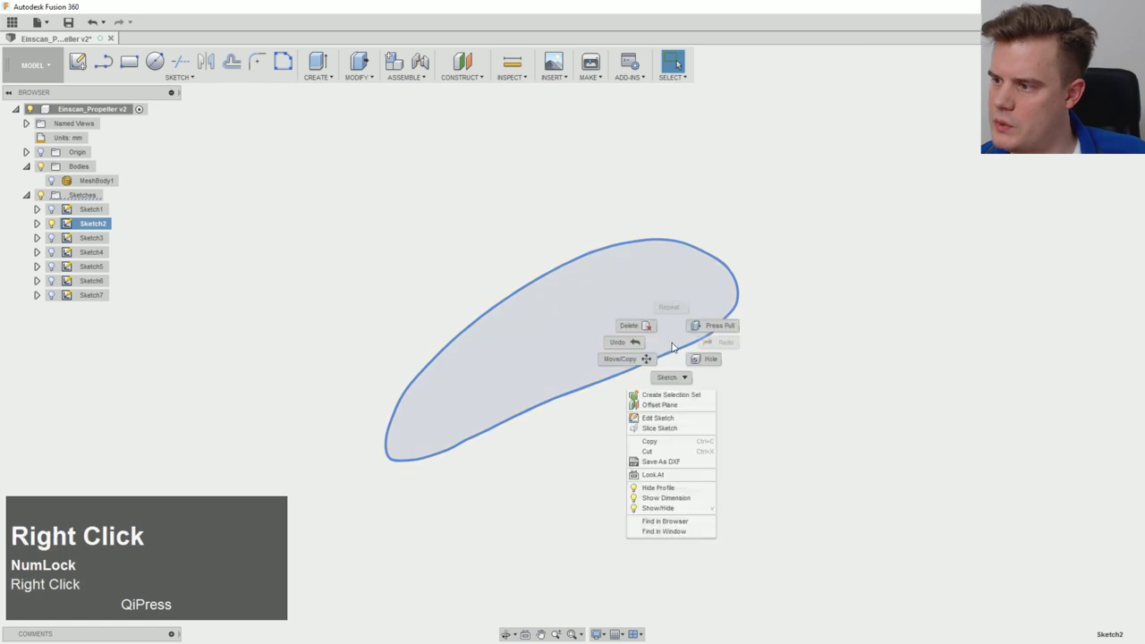
left_click(780, 414)
left_click(155, 63)
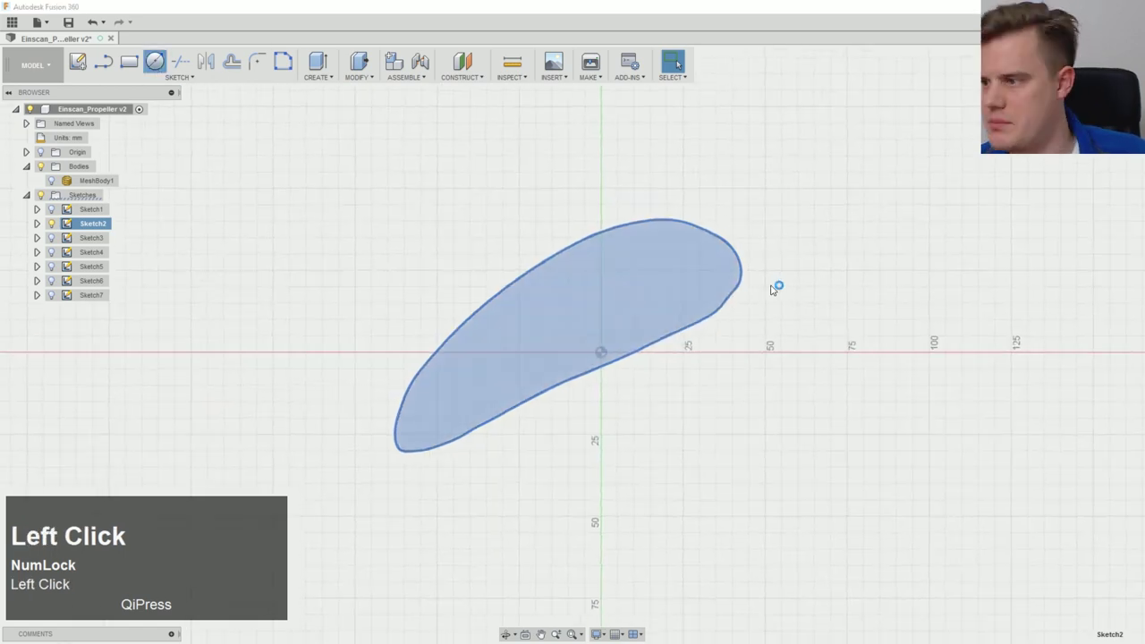
left_click(704, 279)
key("Escape")
middle_click_drag(713, 263, 647, 291, "ctrl")
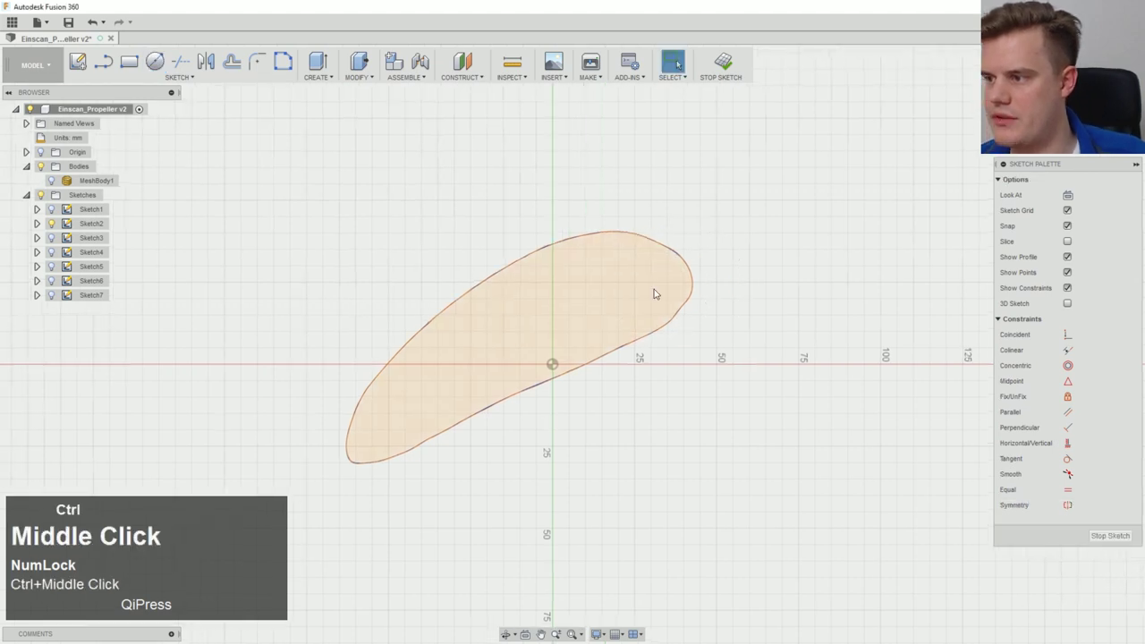
scroll(694, 302, "down", 4)
Step: Pin the Spline command as a quick-access sketch tool
left_click(135, 62)
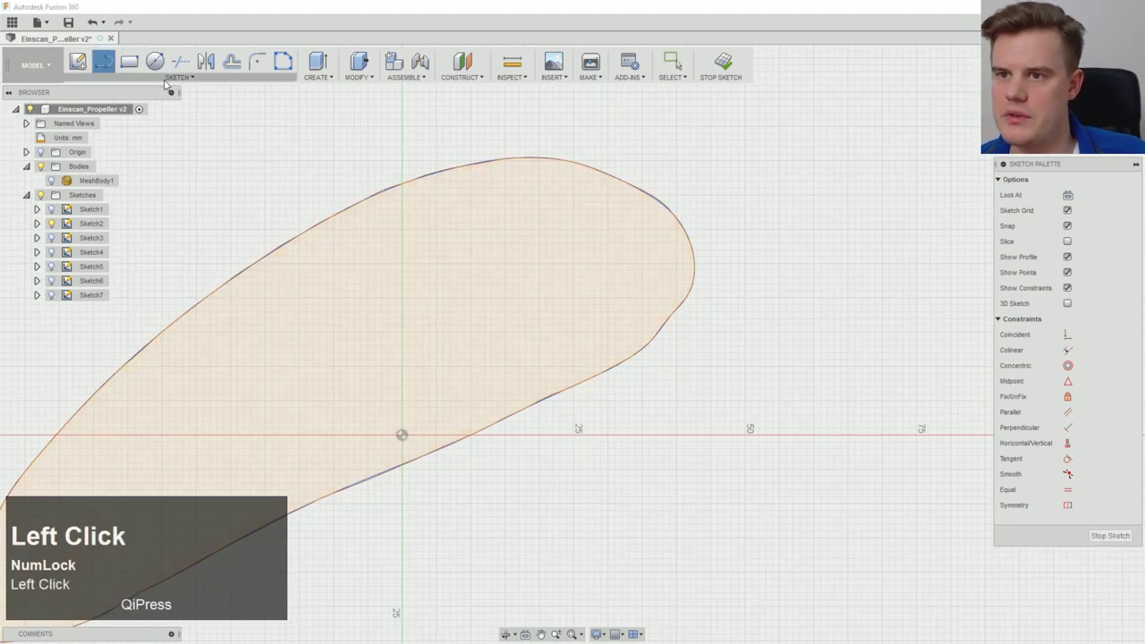
left_click(228, 78)
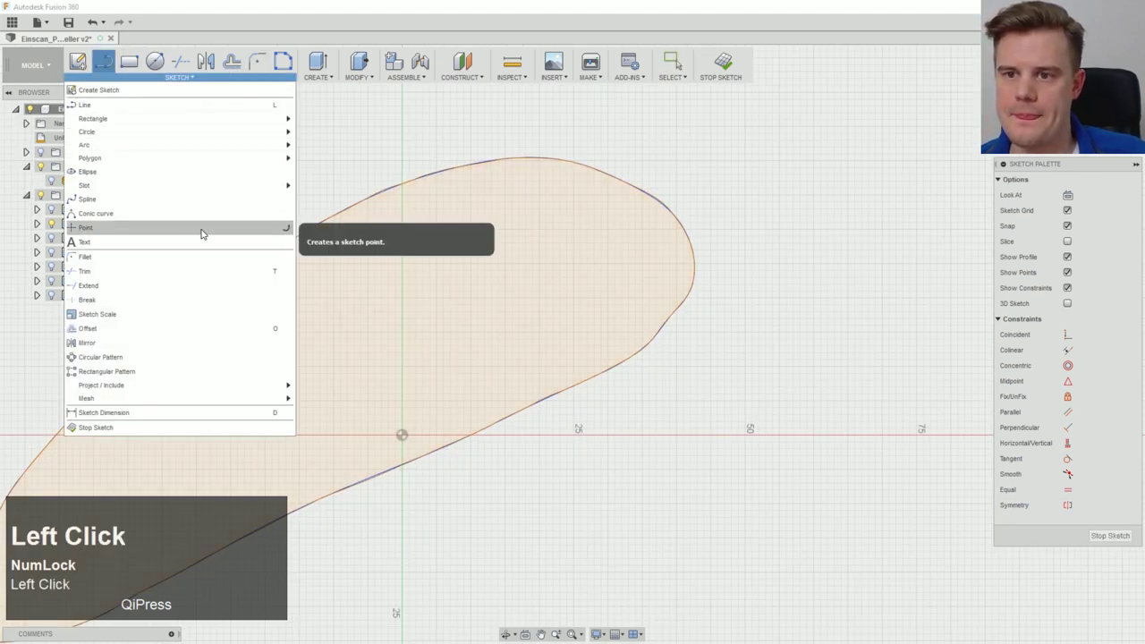
left_click(287, 200)
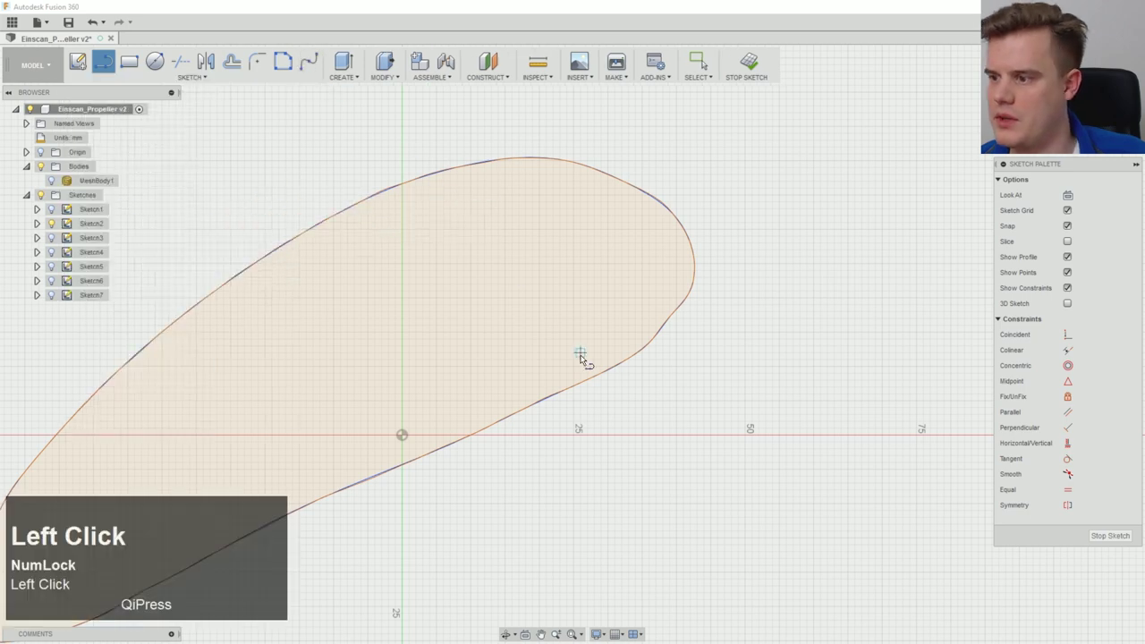
Step: Try bridging the dent beside Sketch2's wide rounded end with connected line segments, and delete them
left_click(612, 368)
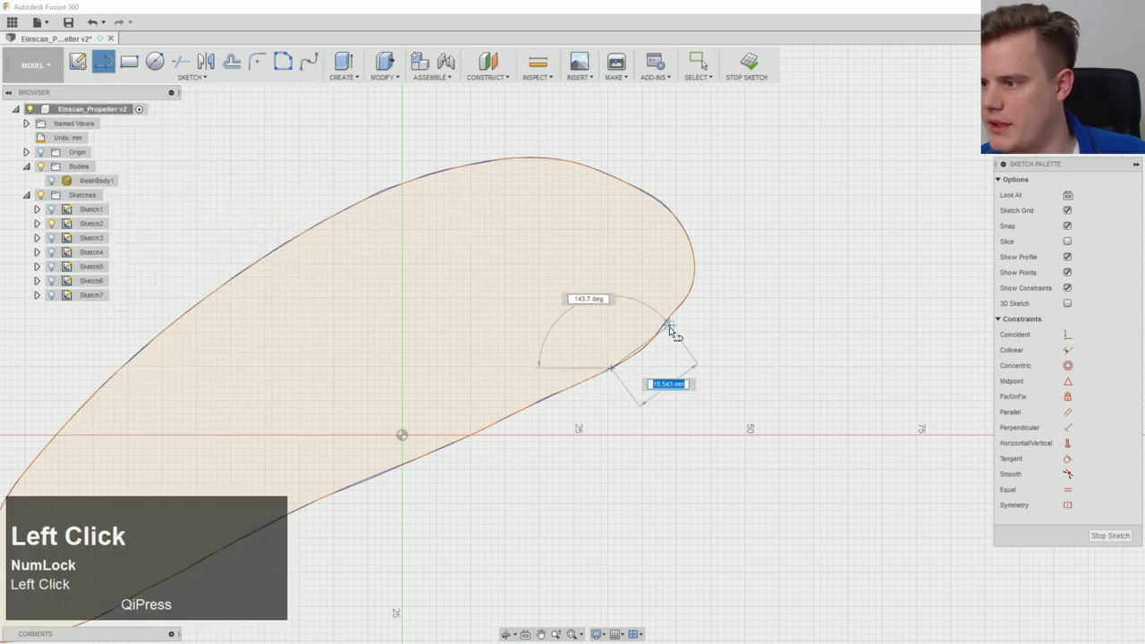
scroll(671, 326, "down", 5)
left_click(674, 332)
left_click(728, 213)
key("ctrl+z")
scroll(743, 251, "up", 2)
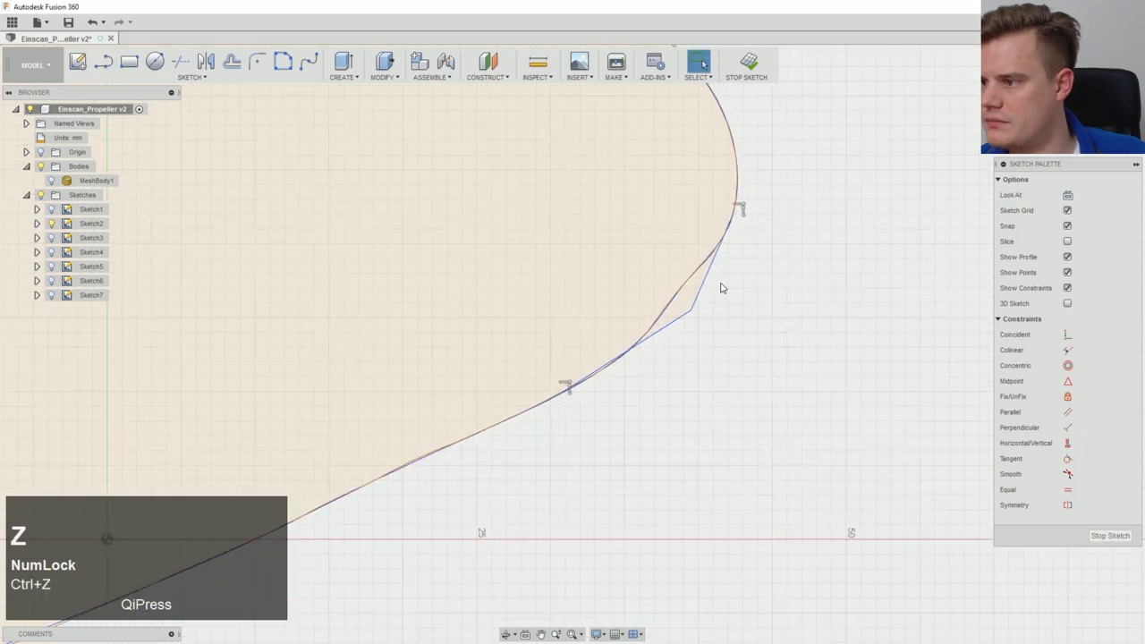
left_click(692, 306)
key("Delete")
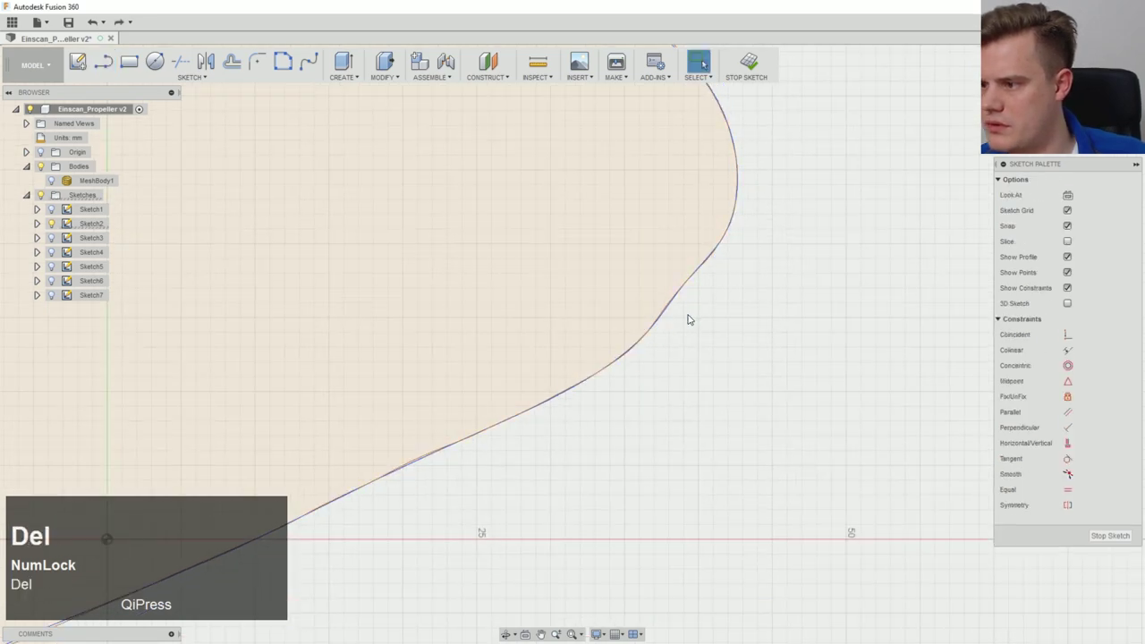
Step: Draw a three-point spline bridging the dent between Sketch2's lower edge and its wide rounded end
left_click(310, 62)
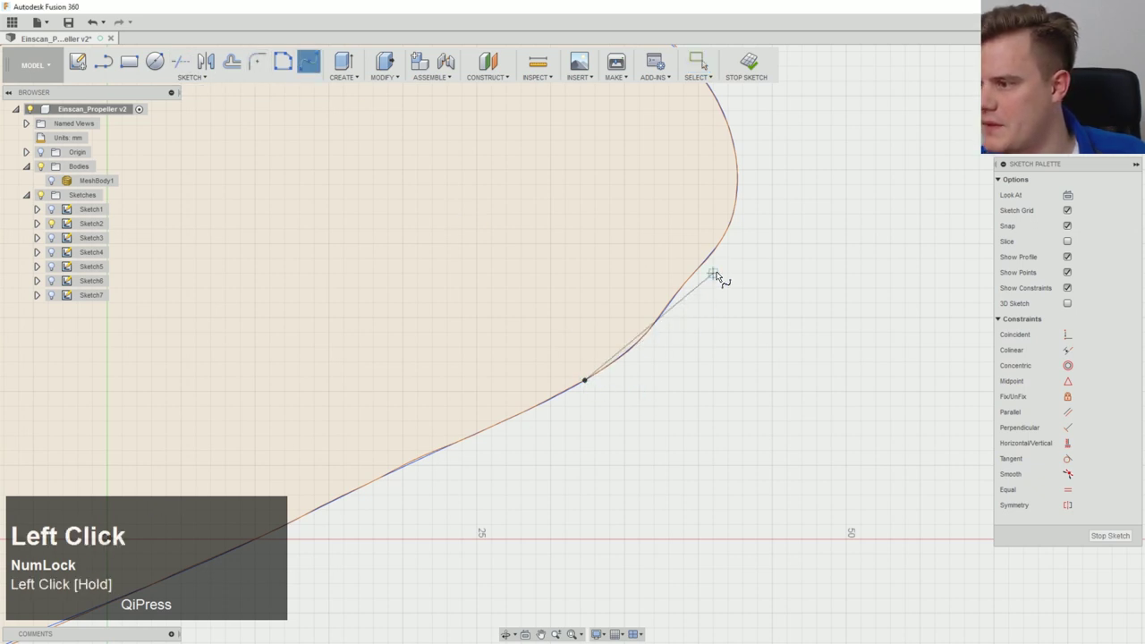
left_click(737, 178)
right_click(785, 228)
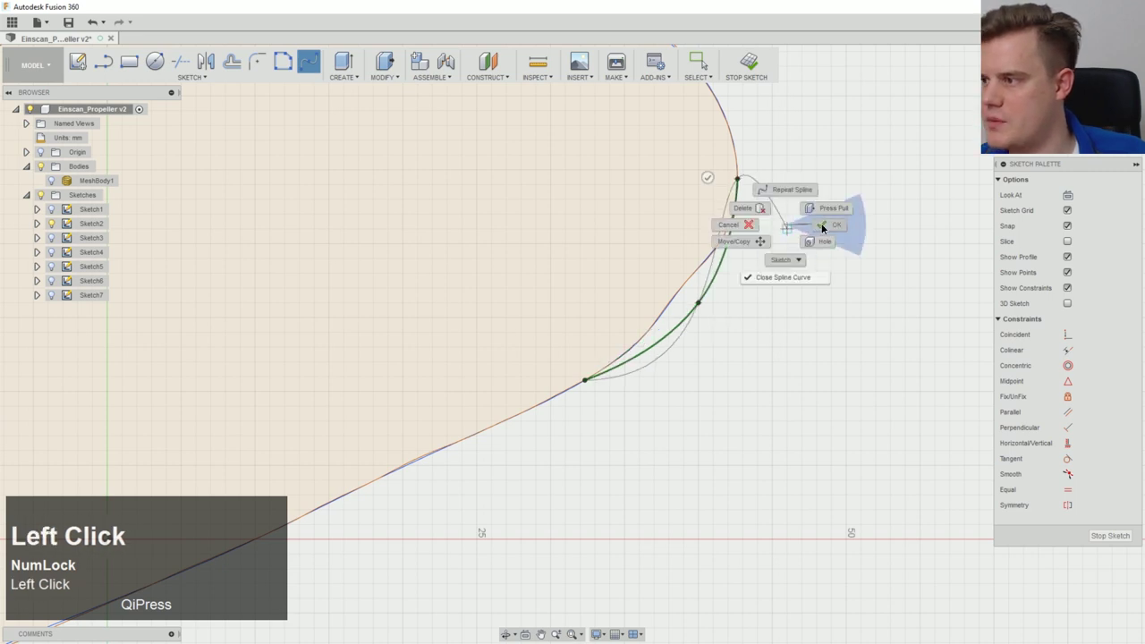
left_click(821, 225)
middle_click_drag(804, 245, 709, 283, "ctrl")
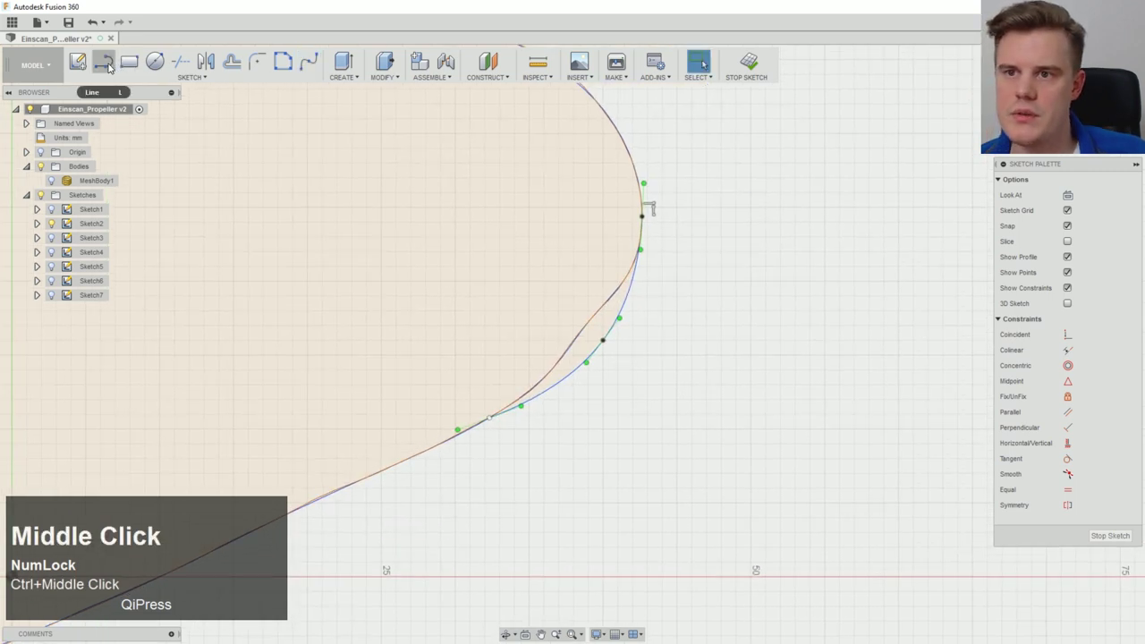
Step: Trim away the dented portion of the original curve behind the bridging spline and finish editing Sketch2
left_click(182, 63)
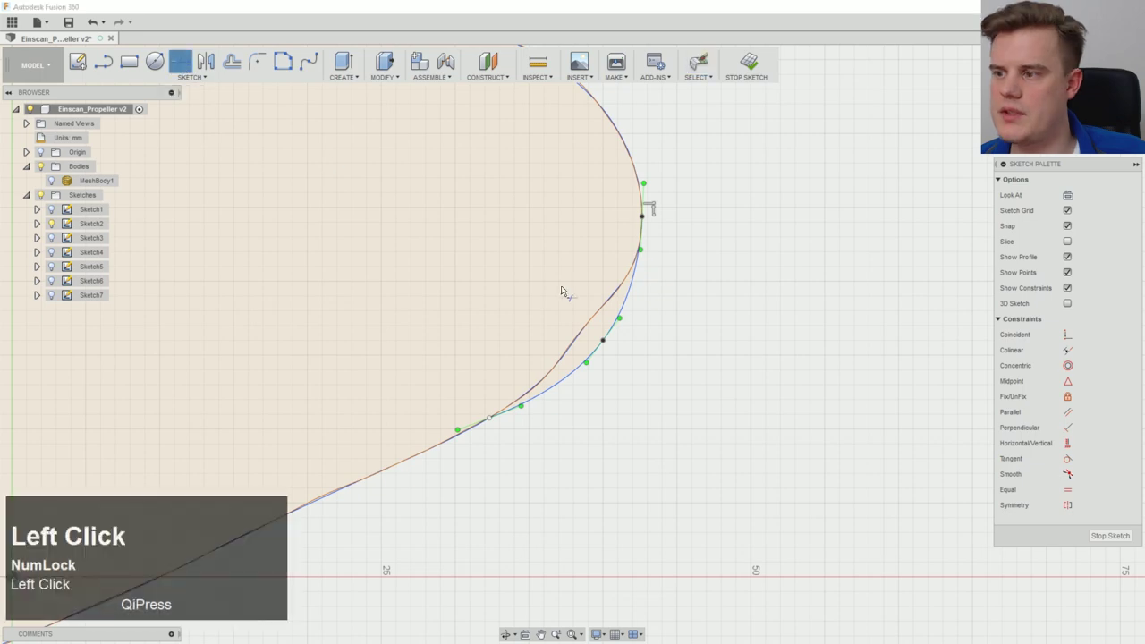
left_click(602, 317)
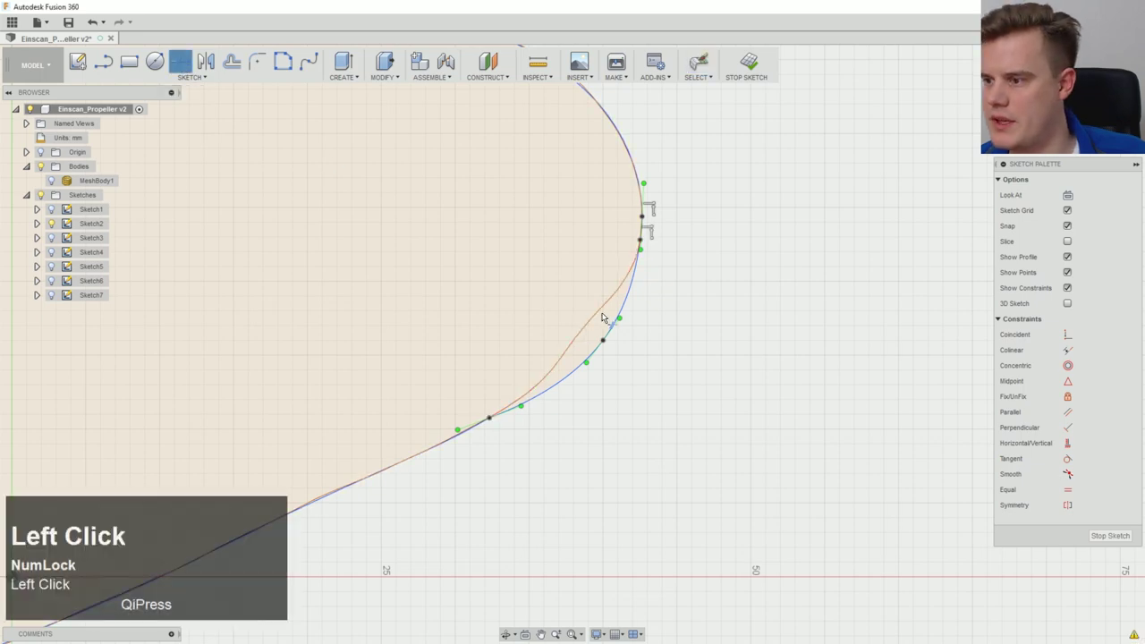
left_click(1110, 536)
scroll(639, 378, "up", 5)
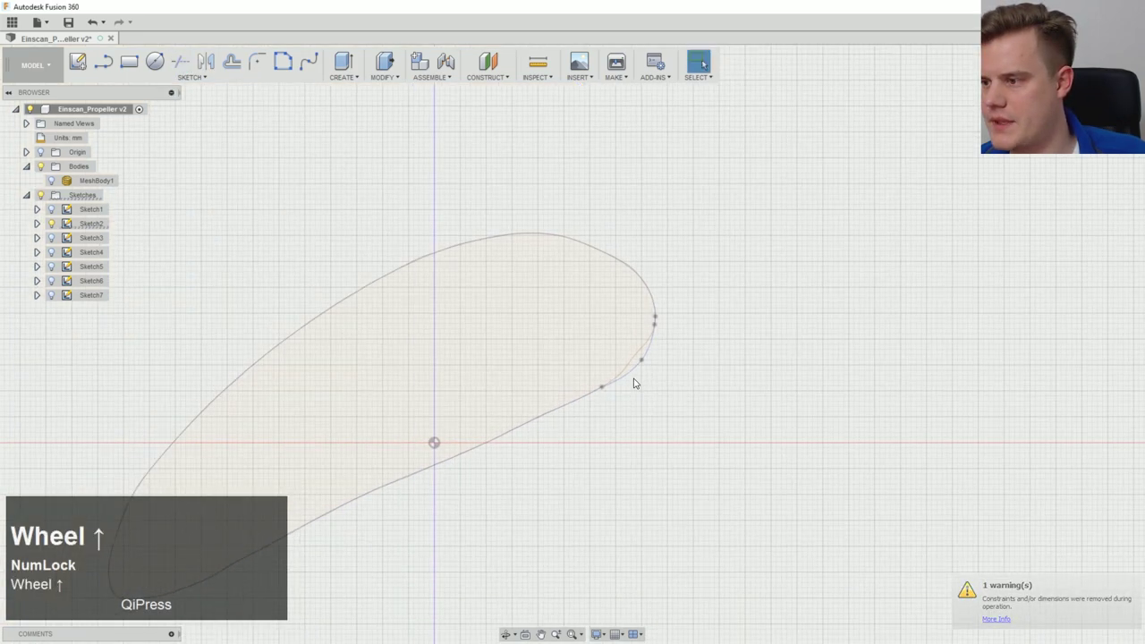
scroll(633, 400, "down", 2)
scroll(633, 399, "down", 4)
left_click(532, 362)
scroll(600, 370, "up", 6)
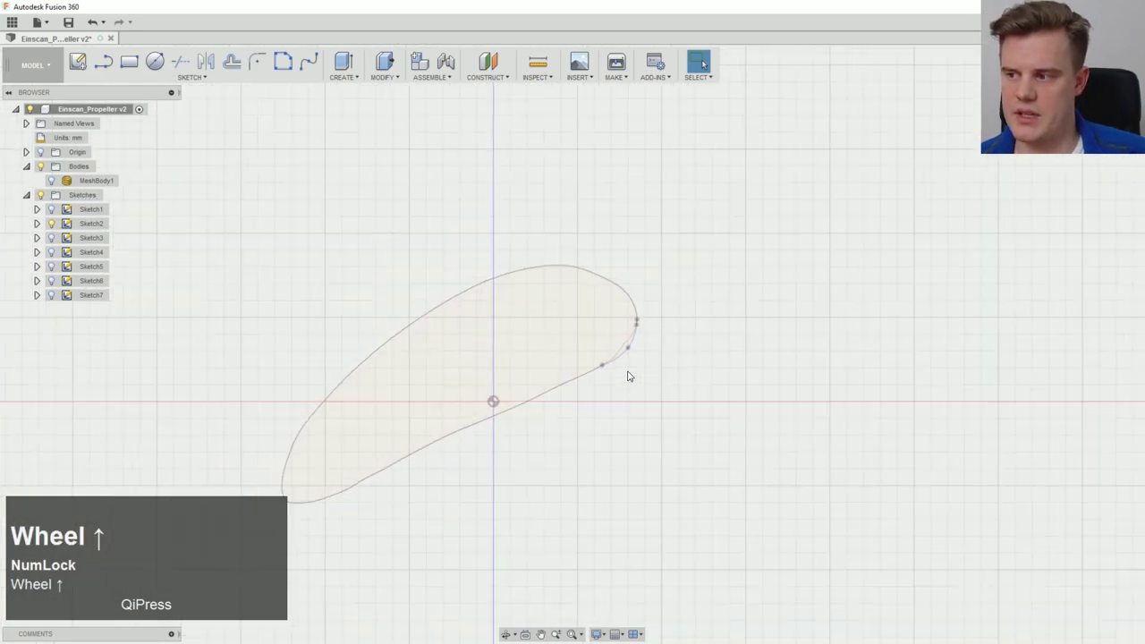
Step: Undo the last change and leave Sketch2's editing mode again
key("ctrl+z")
middle_click_drag(630, 374, 743, 333, "ctrl")
mouse_move(677, 363)
middle_mouse_down()
mouse_move(572, 345)
mouse_move(746, 339)
middle_mouse_up()
left_click(1110, 536)
Step: Display Sketch1 and Sketch3 through Sketch7 together with Sketch2
mouse_move(799, 420)
middle_mouse_down("alt")
mouse_move(570, 343)
mouse_move(784, 388)
middle_mouse_up("alt")
scroll(785, 388, "up", 3)
left_click(51, 223)
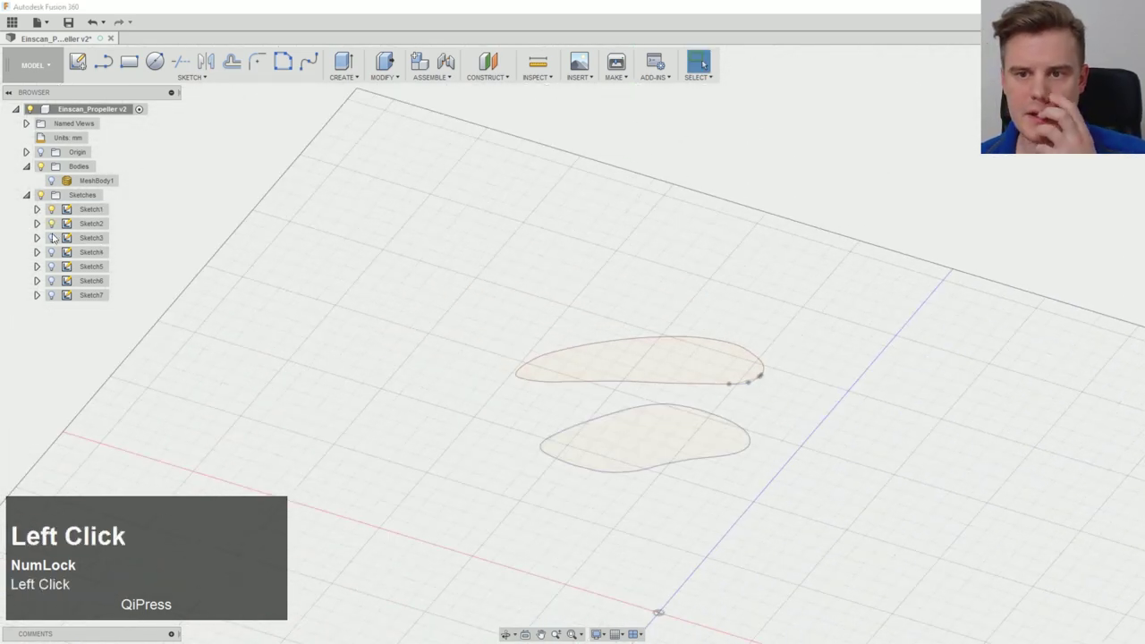
left_click(51, 237)
left_click(52, 267)
left_click(52, 282)
left_click(52, 295)
scroll(531, 334, "up", 5)
Step: Examine the stacked blade section profiles from several angles for shape and alignment
middle_click_drag(531, 335, 592, 358)
middle_click_drag(592, 358, 584, 412, "ctrl")
scroll(557, 245, "down", 4)
middle_click_drag(582, 283, 584, 347)
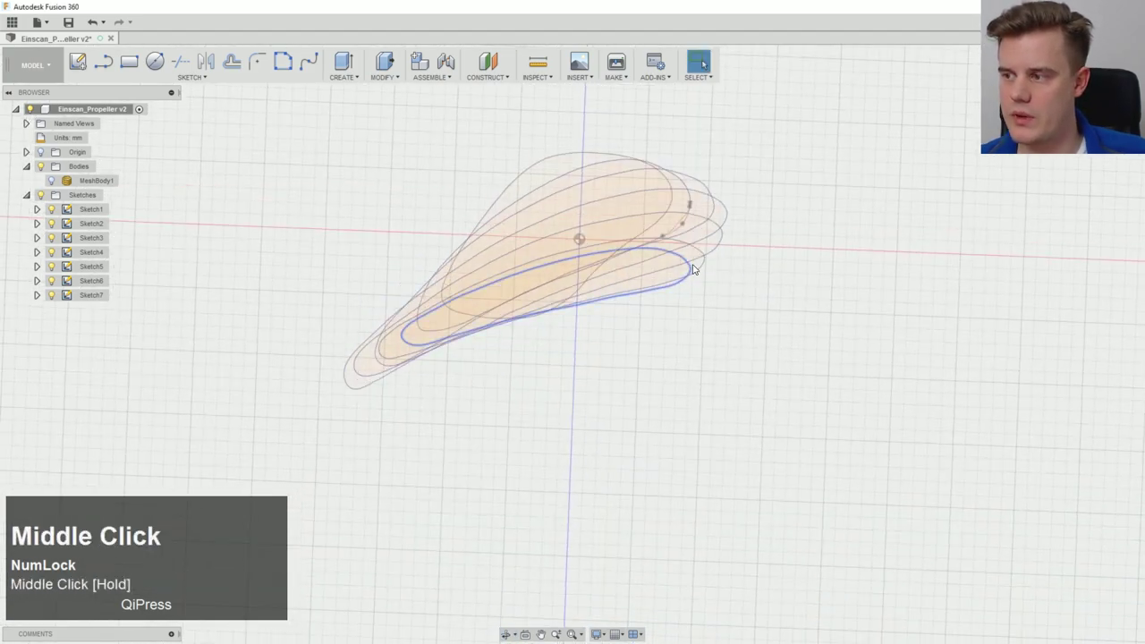
middle_click_drag(718, 343, 704, 293)
middle_click_drag(704, 293, 675, 304, "ctrl")
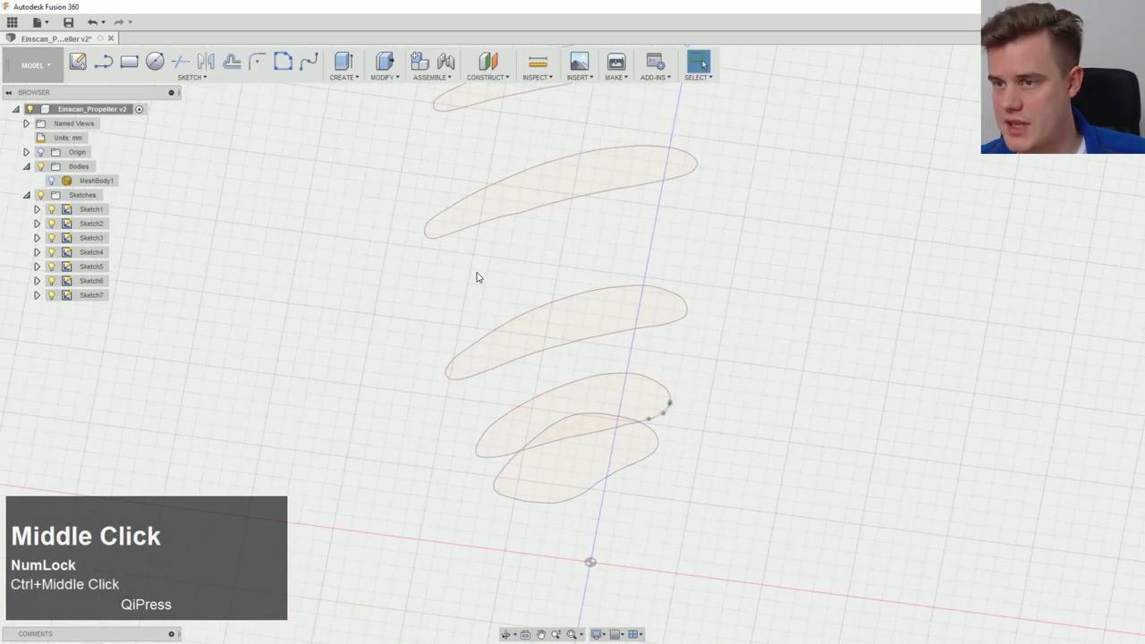
left_click(275, 279)
scroll(245, 238, "up", 2)
middle_click_drag(245, 238, 294, 155, "ctrl")
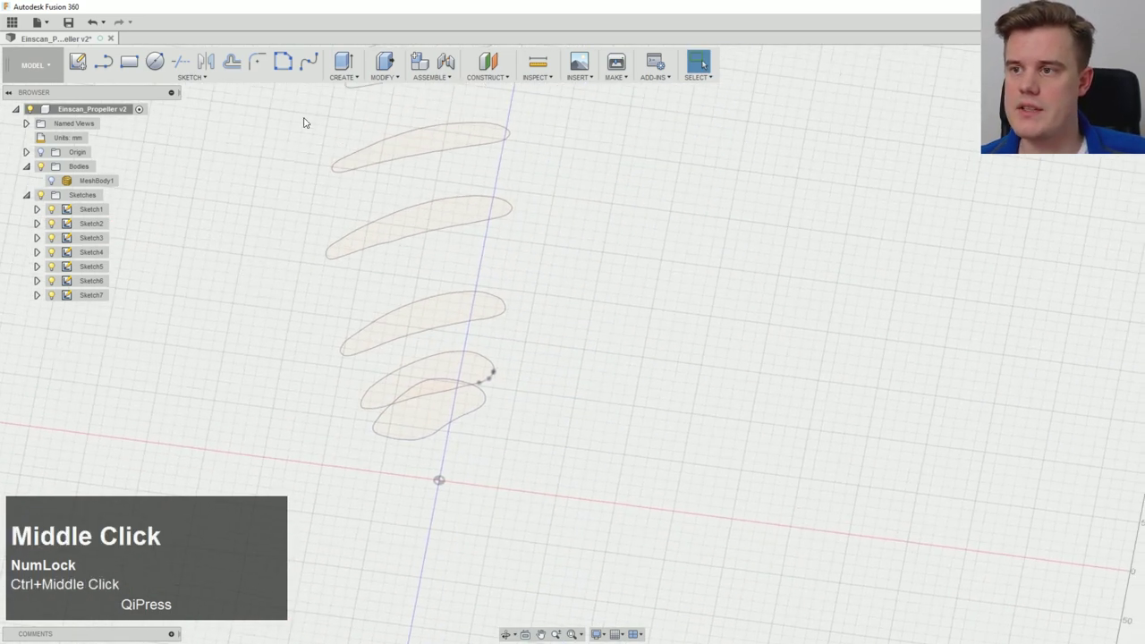
Step: Set up a Loft through the blade's section profiles in order, from the lowest one up to the tip
left_click(358, 77)
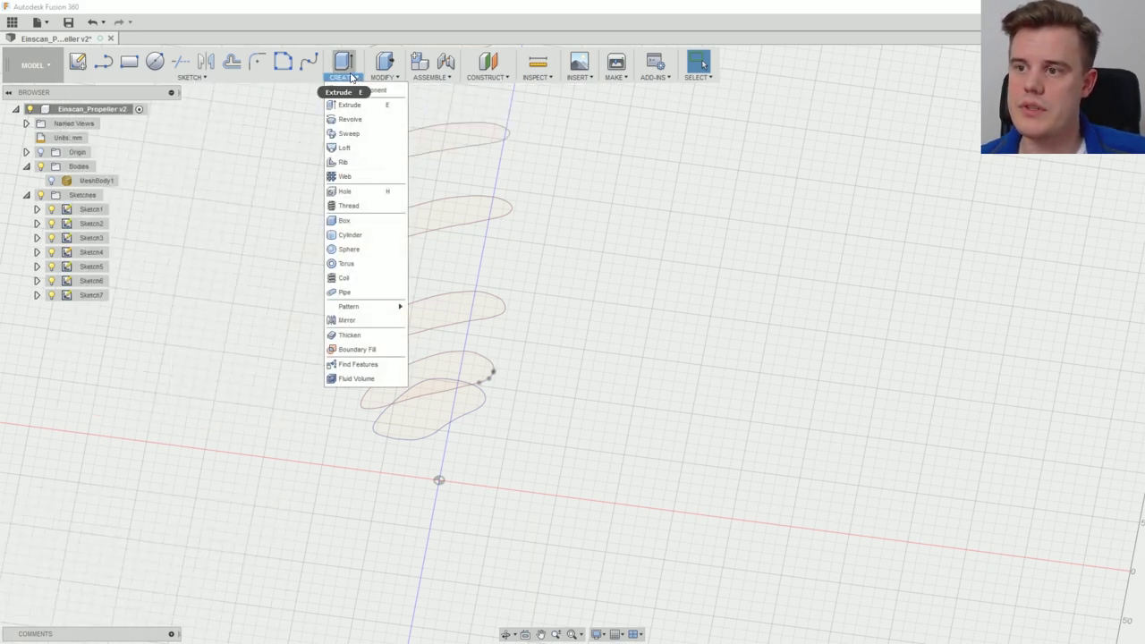
left_click(372, 145)
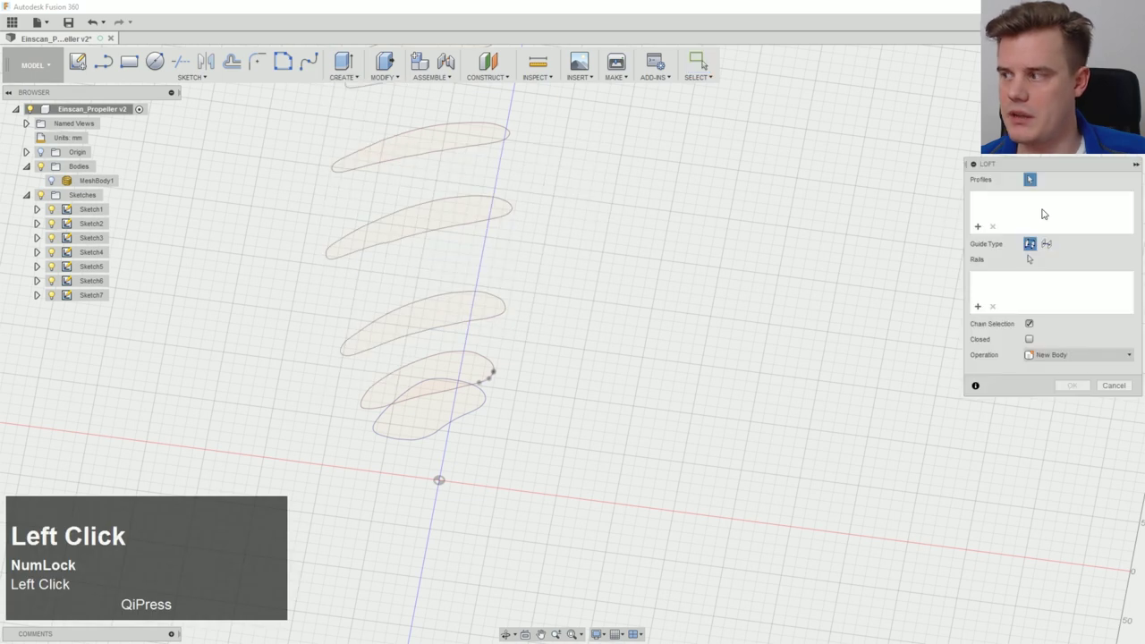
left_click(488, 366)
left_click(500, 313)
left_click(498, 216)
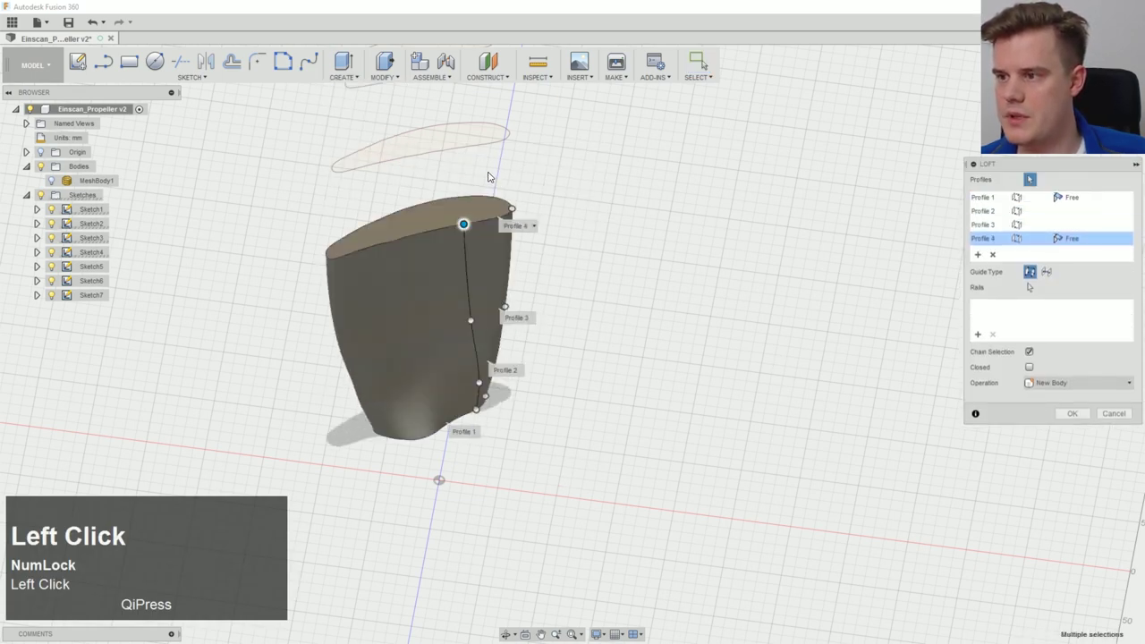
left_click(483, 148)
middle_click_drag(573, 200, 603, 430, "ctrl")
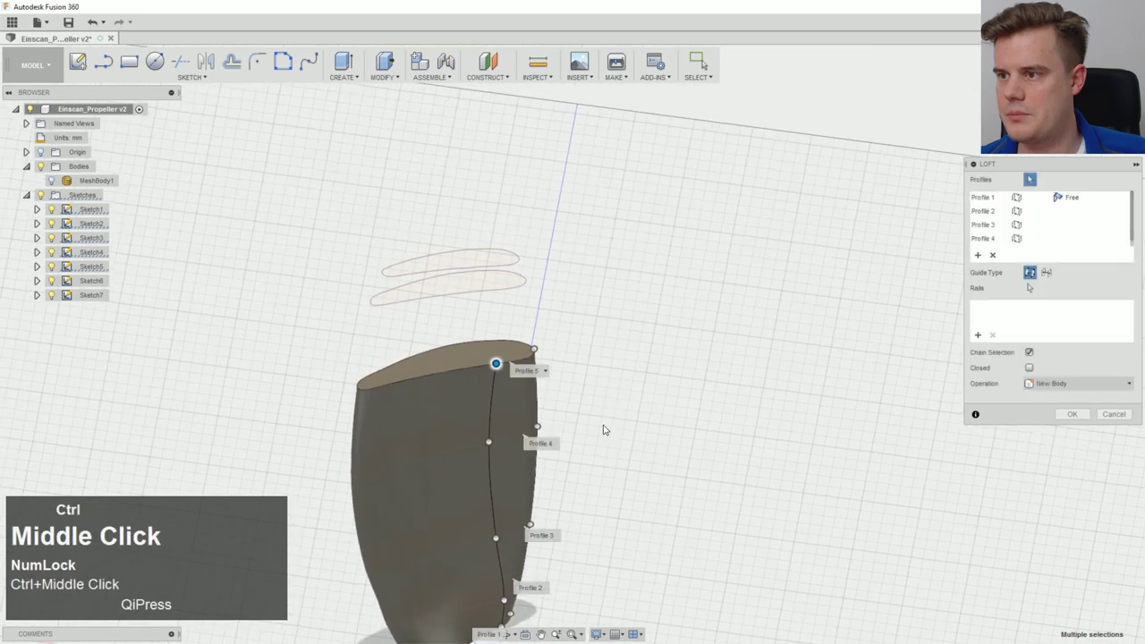
left_click(511, 288)
left_click(510, 265)
mouse_move(602, 336)
middle_mouse_down()
mouse_move(605, 326)
mouse_move(565, 338)
middle_mouse_up()
middle_click_drag(488, 292, 420, 276, "shift")
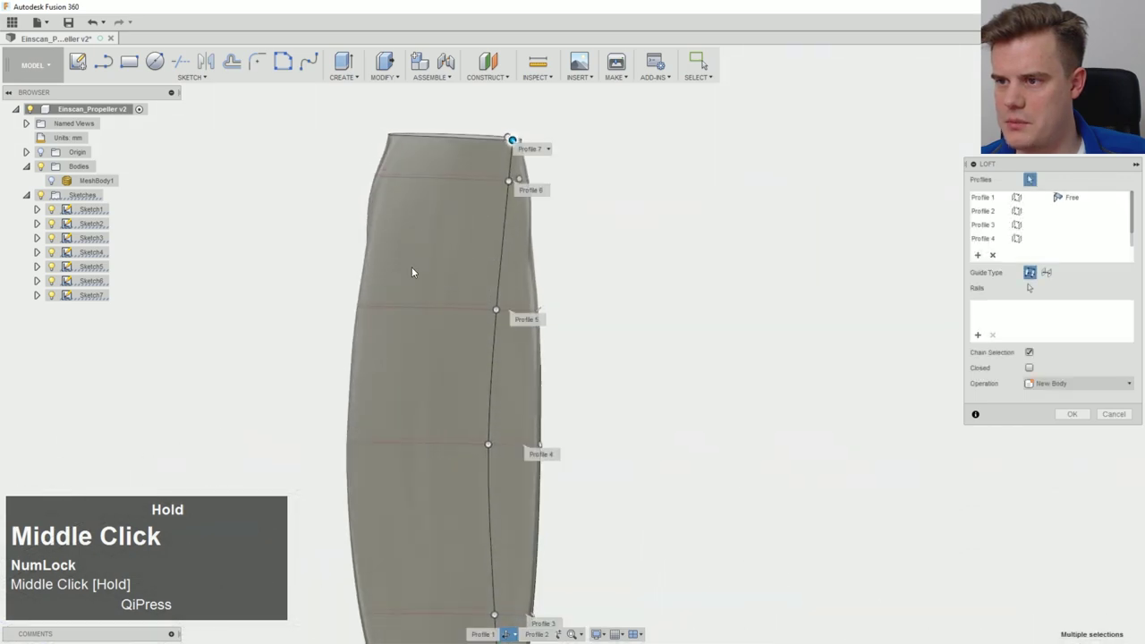
scroll(830, 305, "up", 3)
Step: Slide the loft's alignment points on the middle and upper profiles so the connecting line follows the blade's rounded edge
left_click(1045, 275)
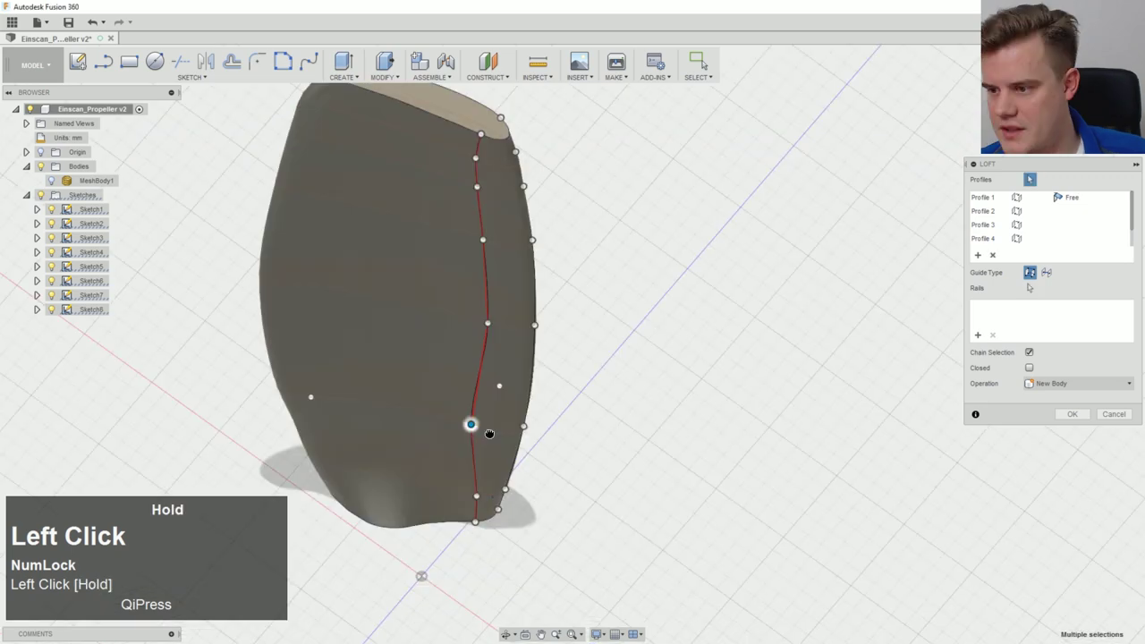
middle_click_drag(487, 206, 476, 313, "ctrl")
middle_click_drag(475, 313, 329, 176)
scroll(456, 226, "down", 1)
scroll(390, 188, "down", 2)
left_click(329, 176)
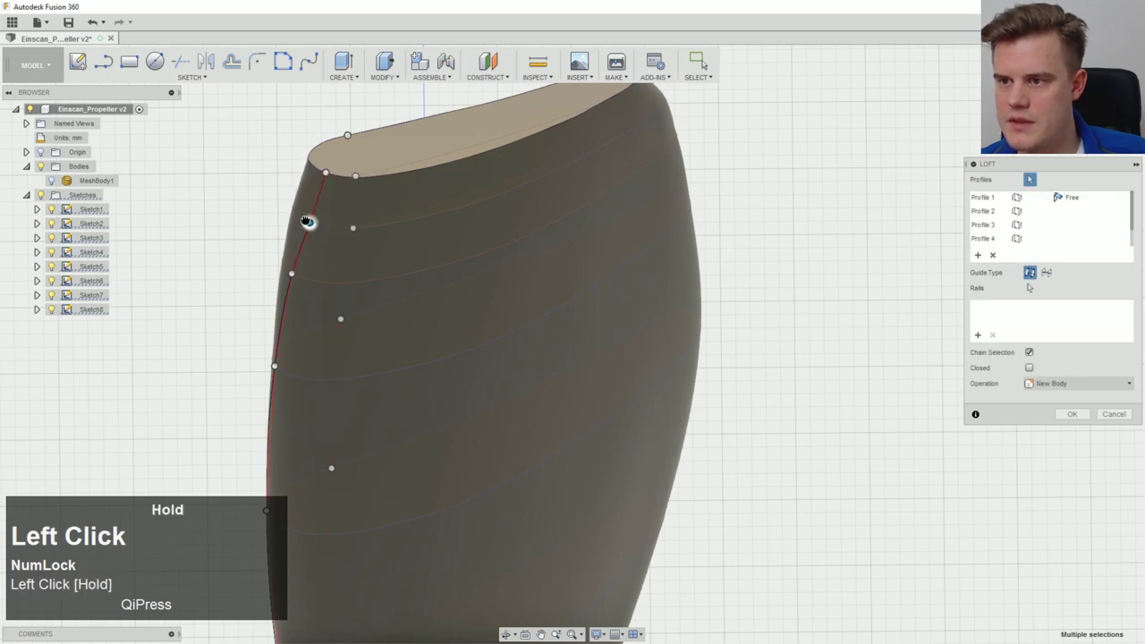
middle_click_drag(364, 249, 527, 296)
scroll(465, 268, "up", 3)
middle_click_drag(465, 268, 496, 216)
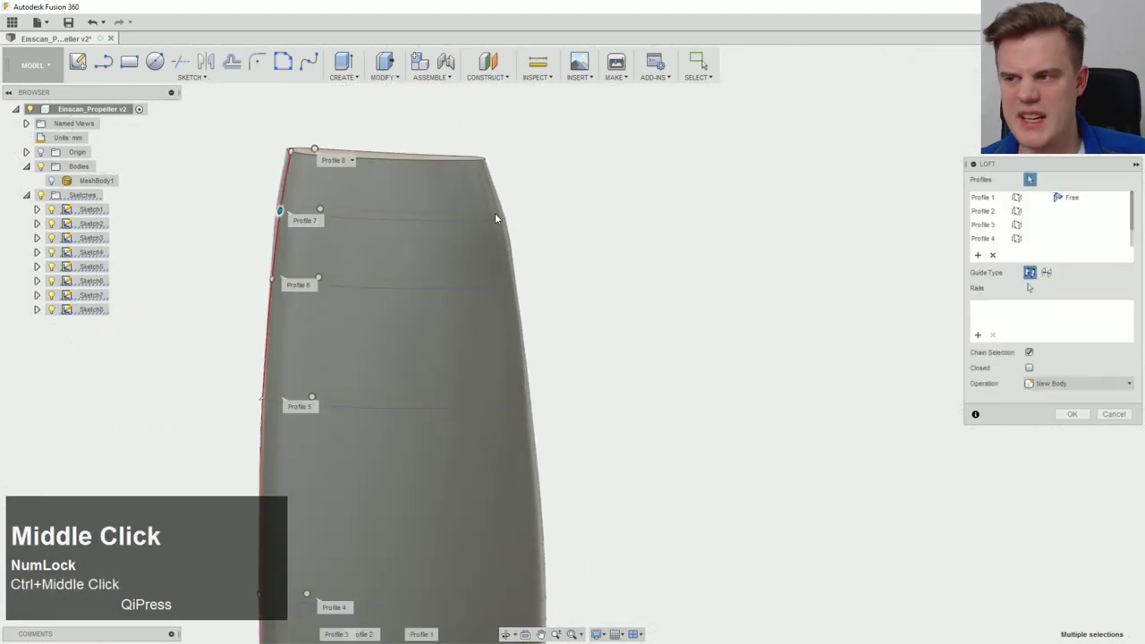
Step: Adjust the loft's alignment point on the lowest profile and create the blade as a new body
scroll(507, 262, "up", 4)
middle_click_drag(463, 425, 640, 290, "ctrl")
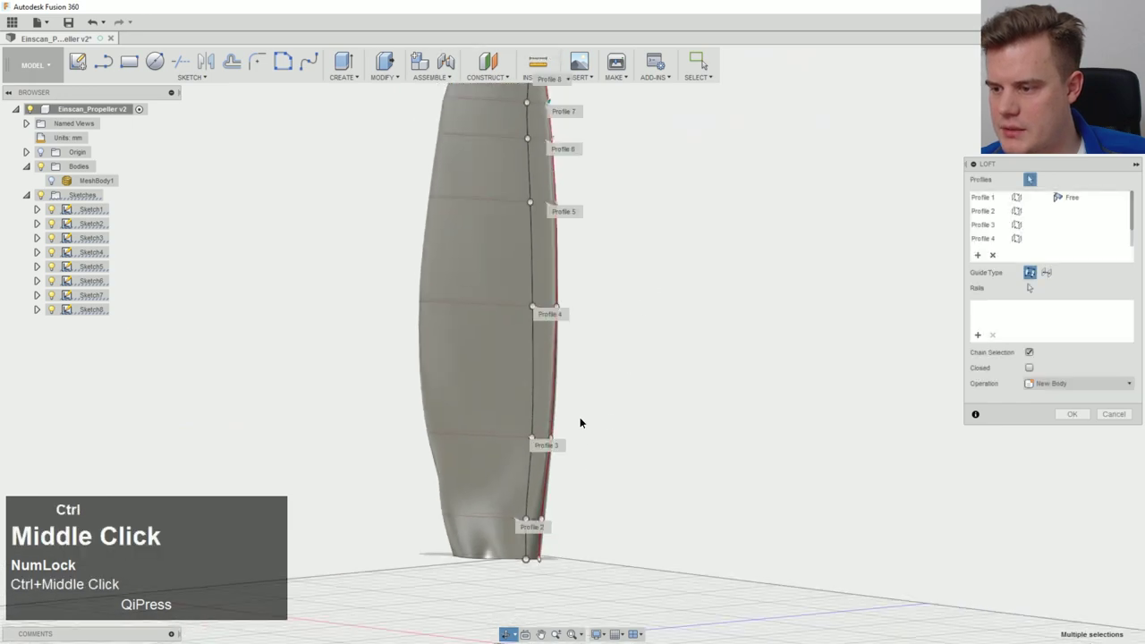
middle_click_drag(582, 435, 547, 373, "ctrl")
scroll(500, 473, "down", 5)
middle_click_drag(433, 491, 462, 532)
scroll(468, 522, "up", 2)
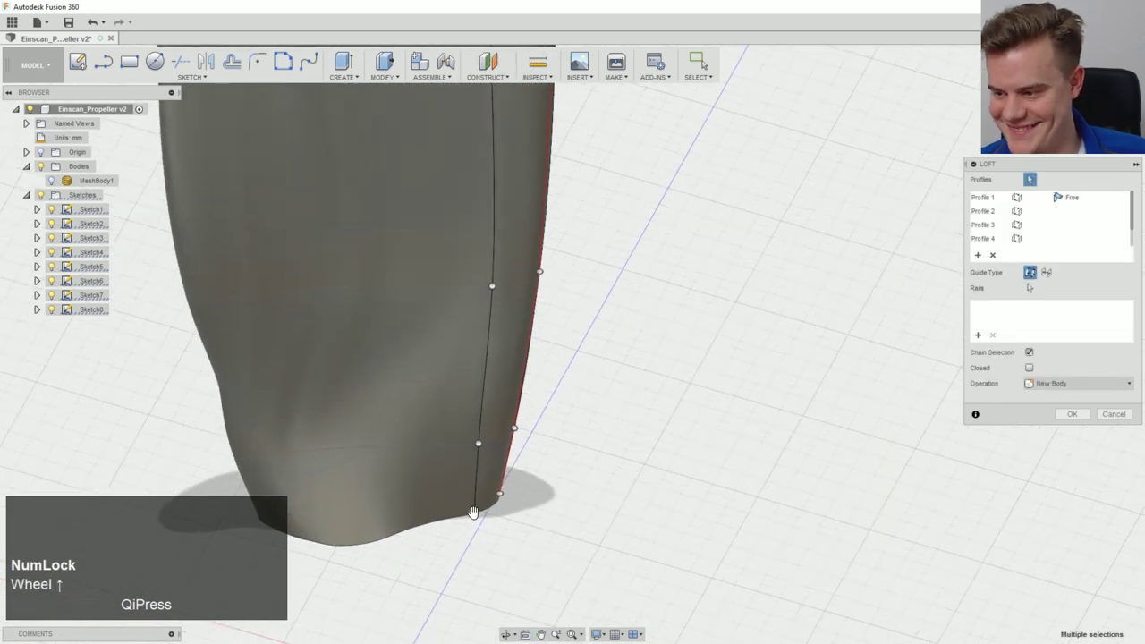
left_click(461, 514)
middle_click_drag(429, 485, 555, 469, "ctrl")
scroll(626, 384, "up", 4)
middle_click_drag(569, 369, 583, 343)
left_click(1069, 414)
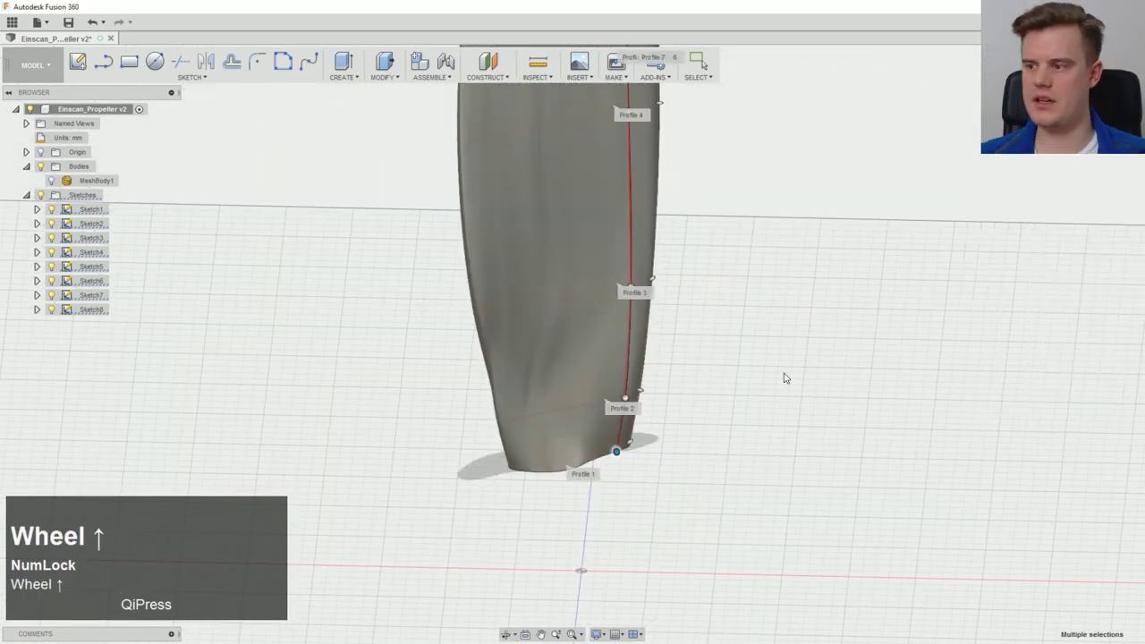
Step: Display MeshBody1 over the lofted blade and compare the two from the front and around the hub
scroll(784, 378, "up", 2)
middle_click_drag(785, 378, 680, 455, "ctrl")
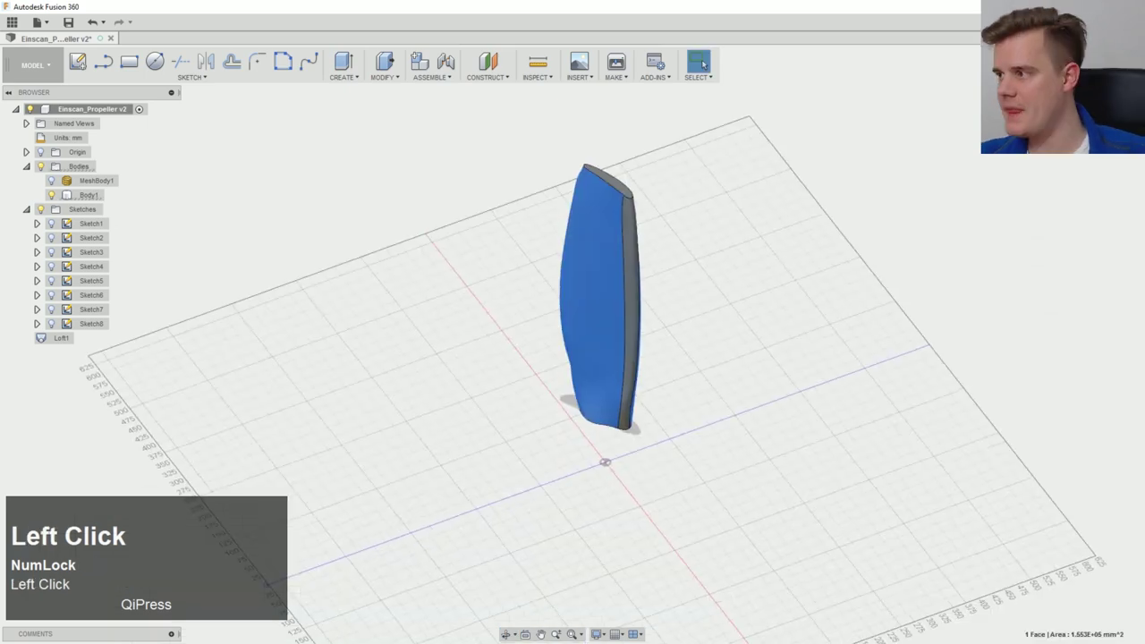
middle_click_drag(715, 358, 783, 371)
left_click(782, 370)
left_click(1087, 107)
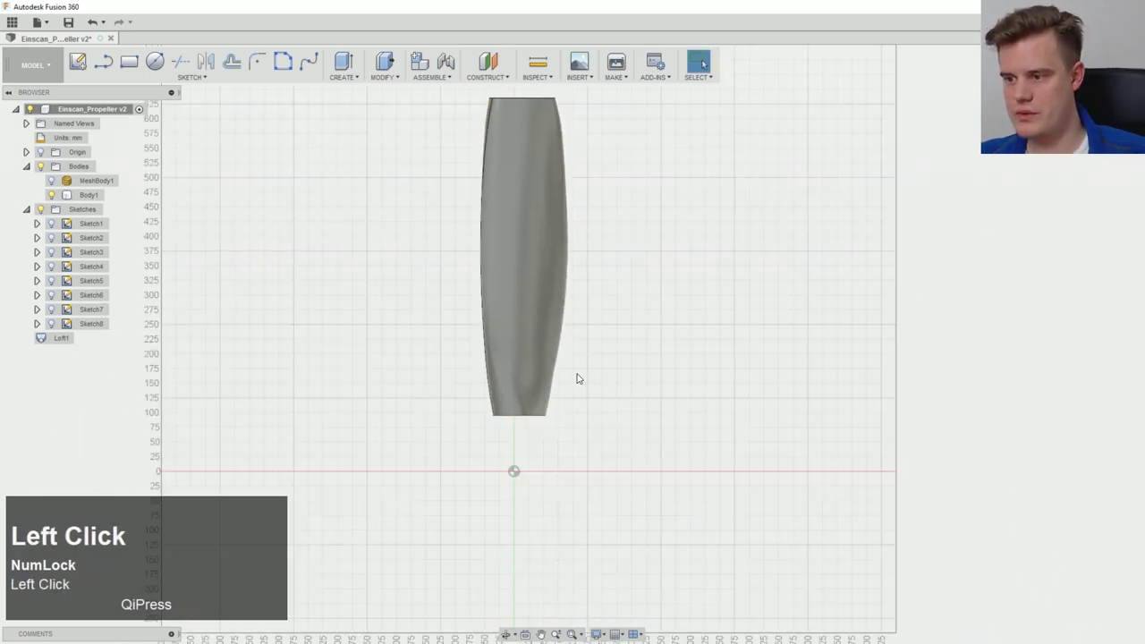
left_click(51, 180)
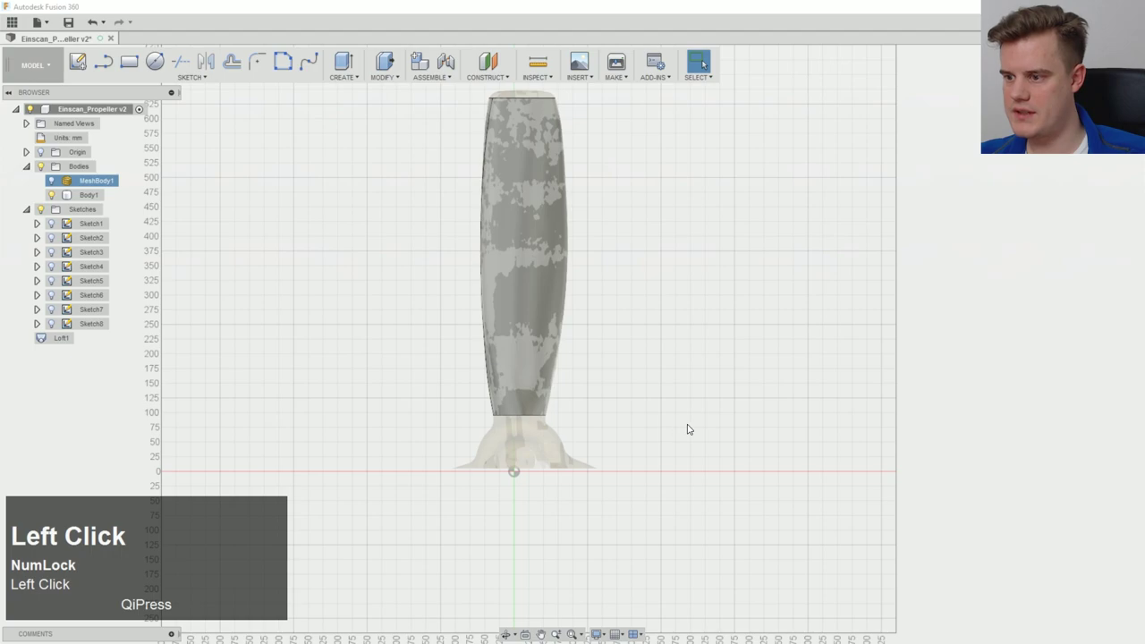
scroll(682, 422, "up", 2)
scroll(638, 392, "down", 5)
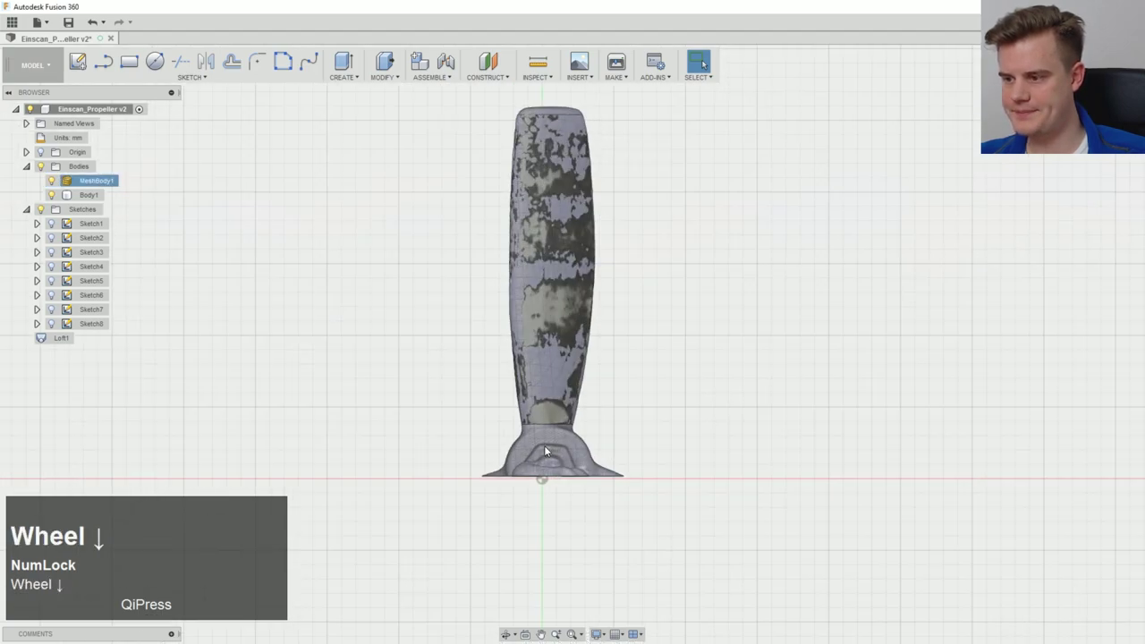
middle_click_drag(638, 391, 165, 311)
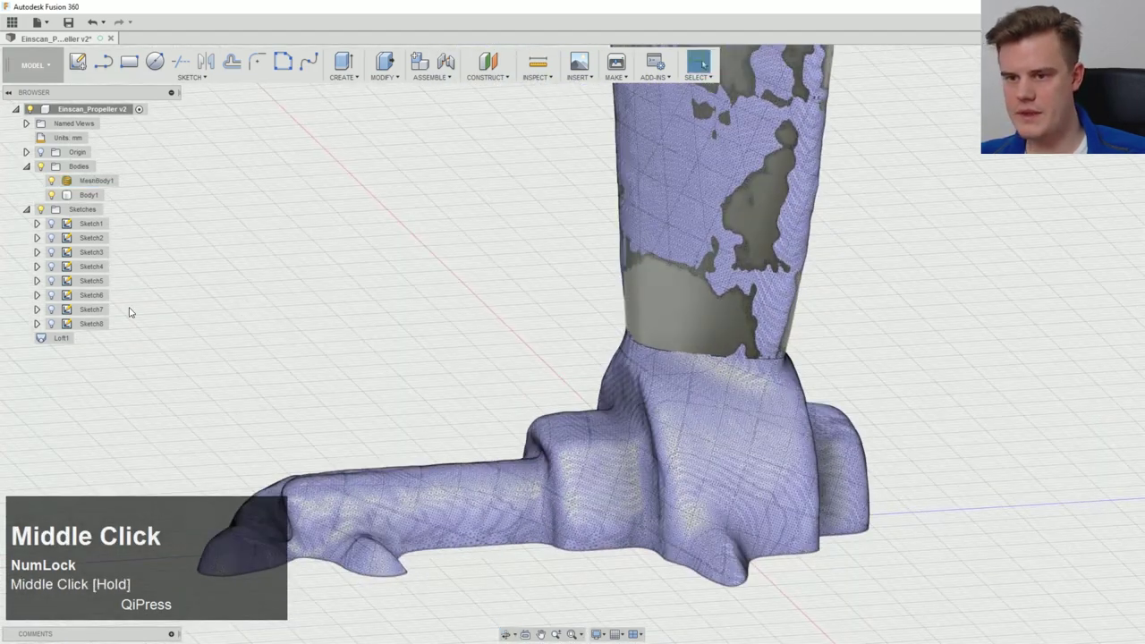
Step: Hide MeshBody1 and offset the blade's bottom end face outward by 20 mm
left_click(53, 184)
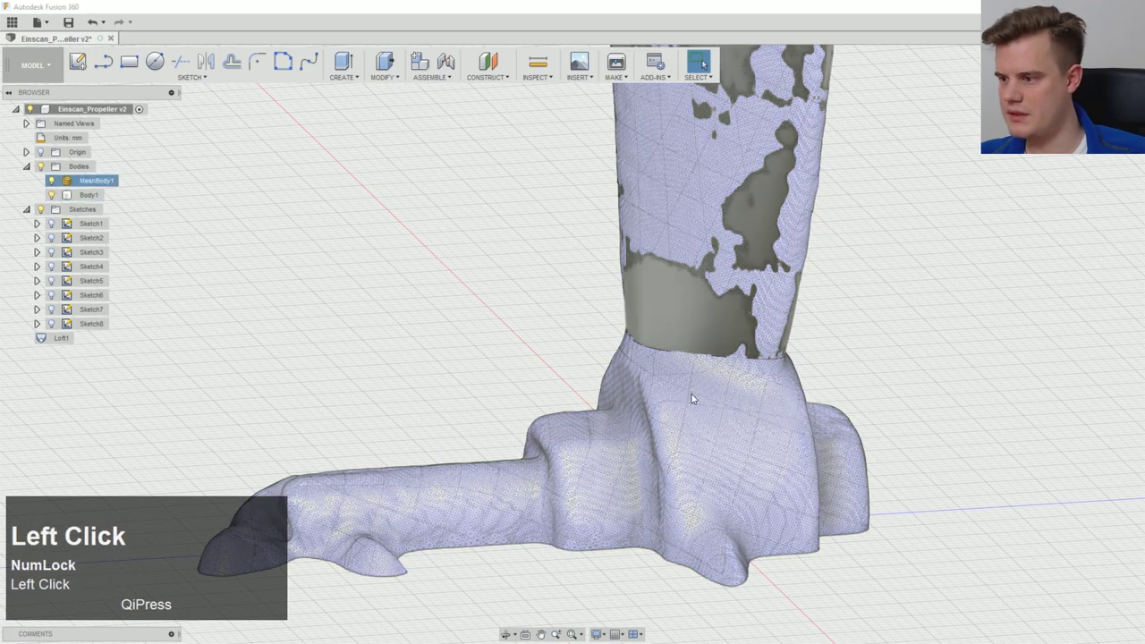
key("v")
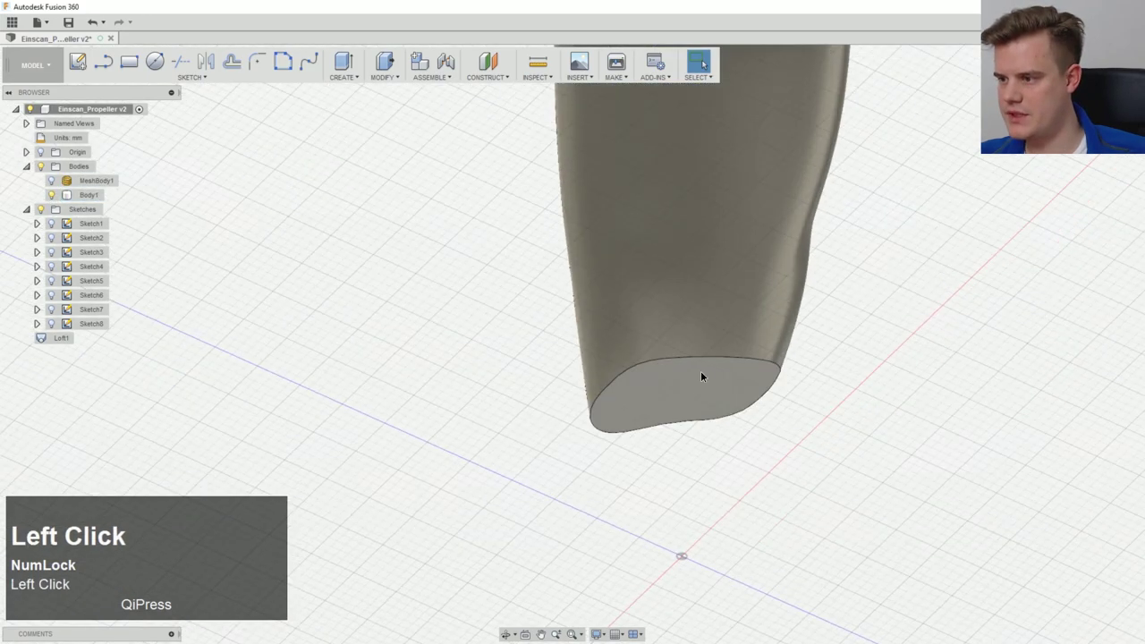
right_click(701, 377)
left_click(741, 355)
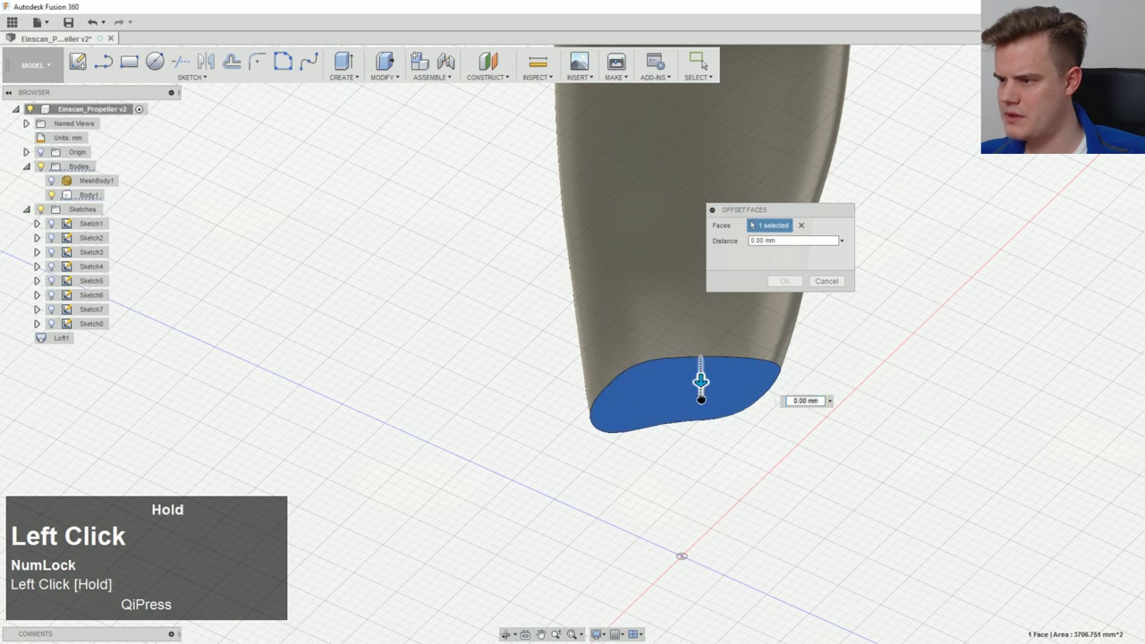
left_click_drag(703, 398, 706, 403)
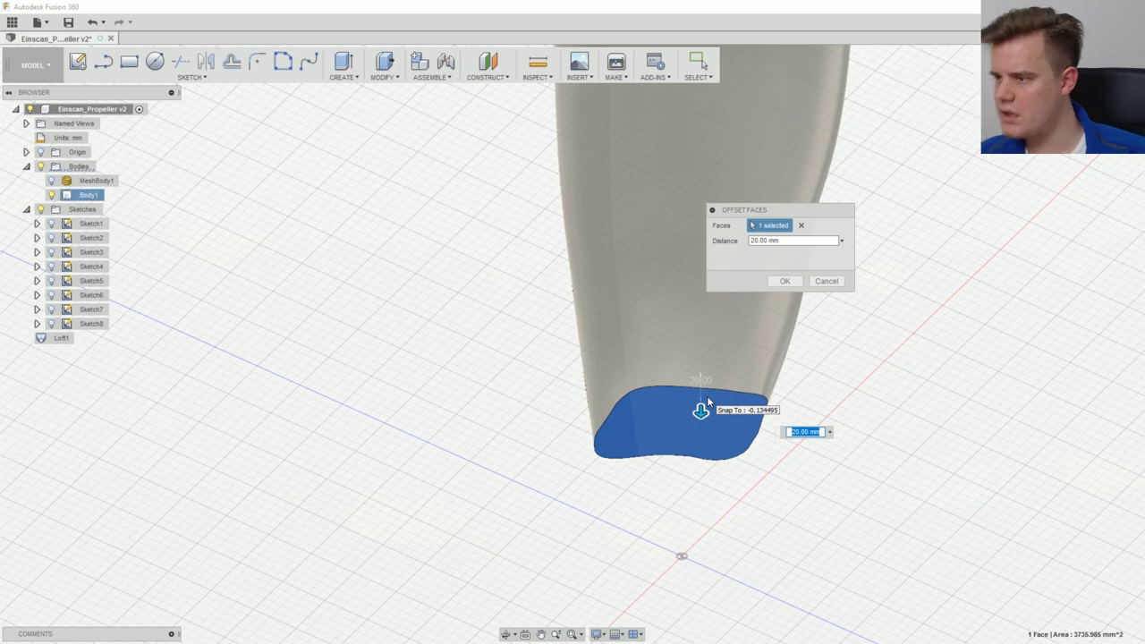
left_click(784, 281)
Step: Start a sketch on the upright origin plane in front view and display MeshBody1 as reference
middle_click(727, 375)
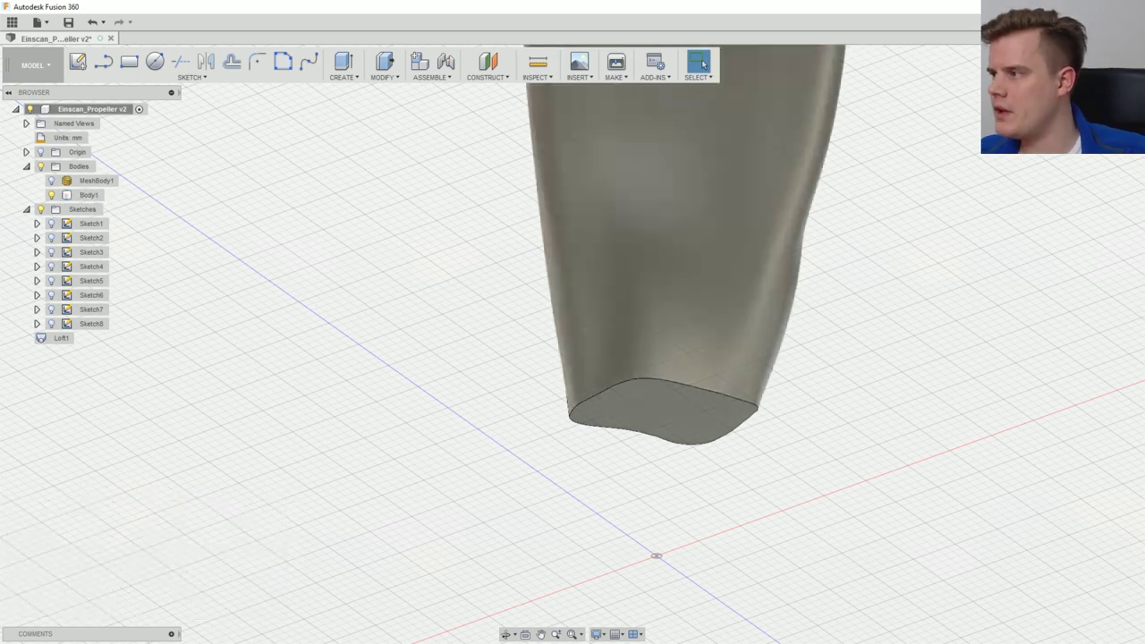
left_click(1089, 100)
scroll(749, 471, "up", 4)
middle_click_drag(752, 471, 534, 289, "ctrl")
scroll(557, 387, "up", 1)
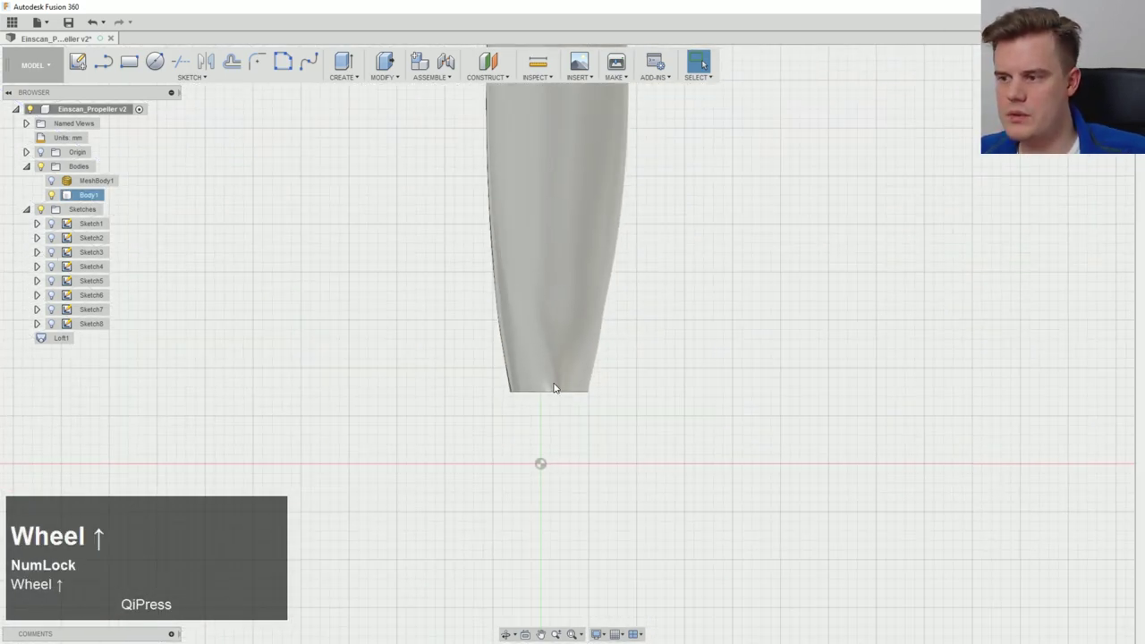
scroll(555, 386, "down", 2)
left_click(81, 65)
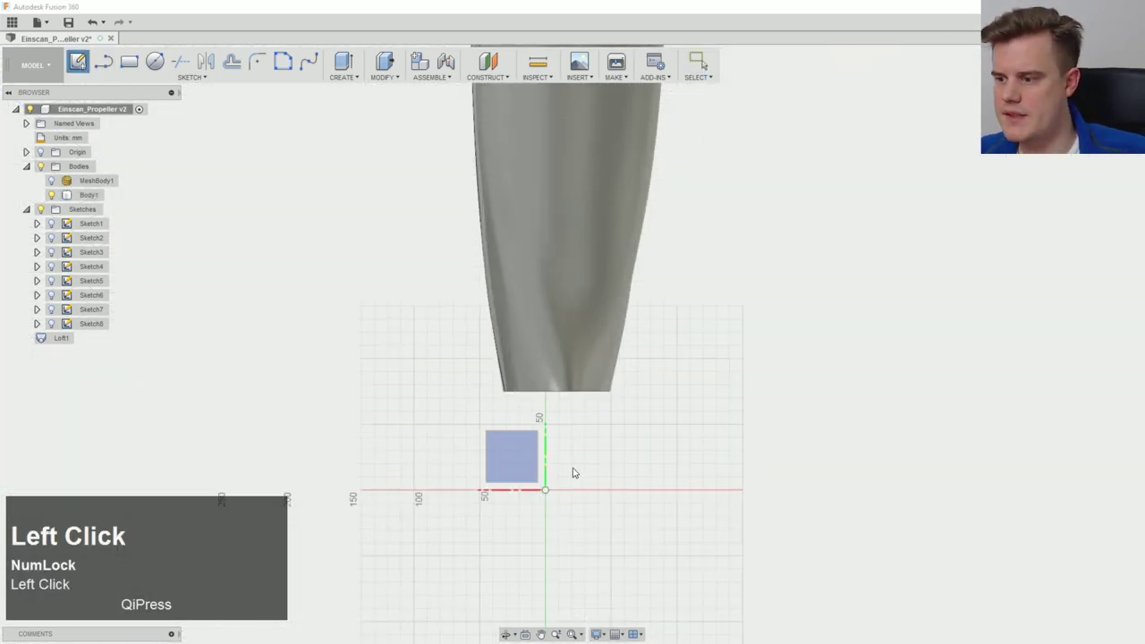
left_click(514, 459)
left_click(50, 181)
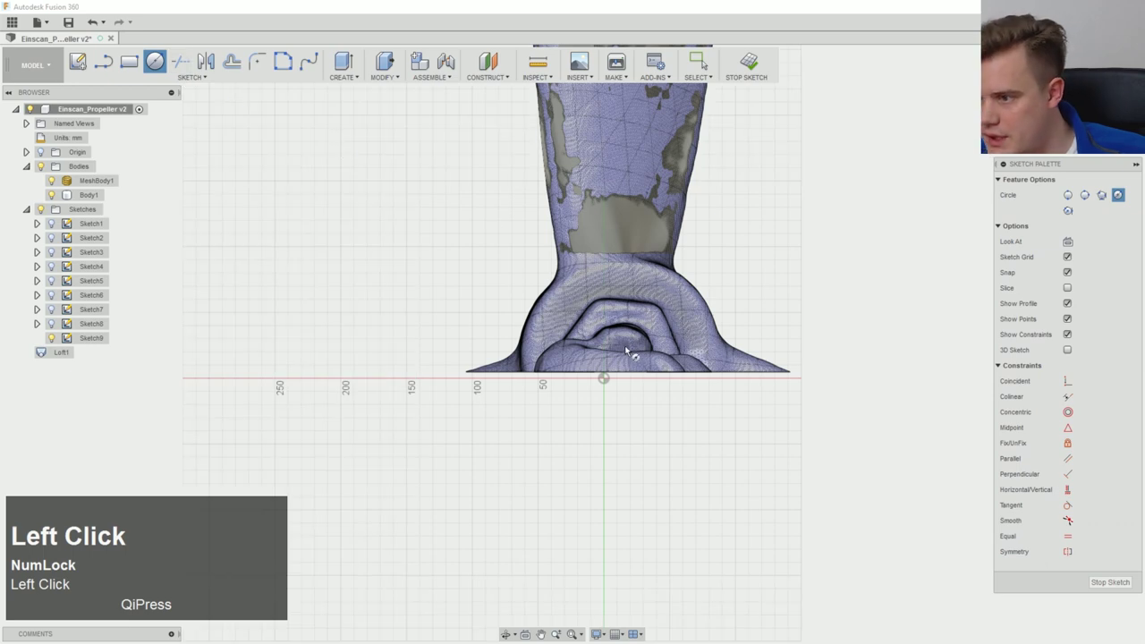
Step: Start a circle at the rounded recess in the middle of the scanned hub
scroll(624, 350, "down", 5)
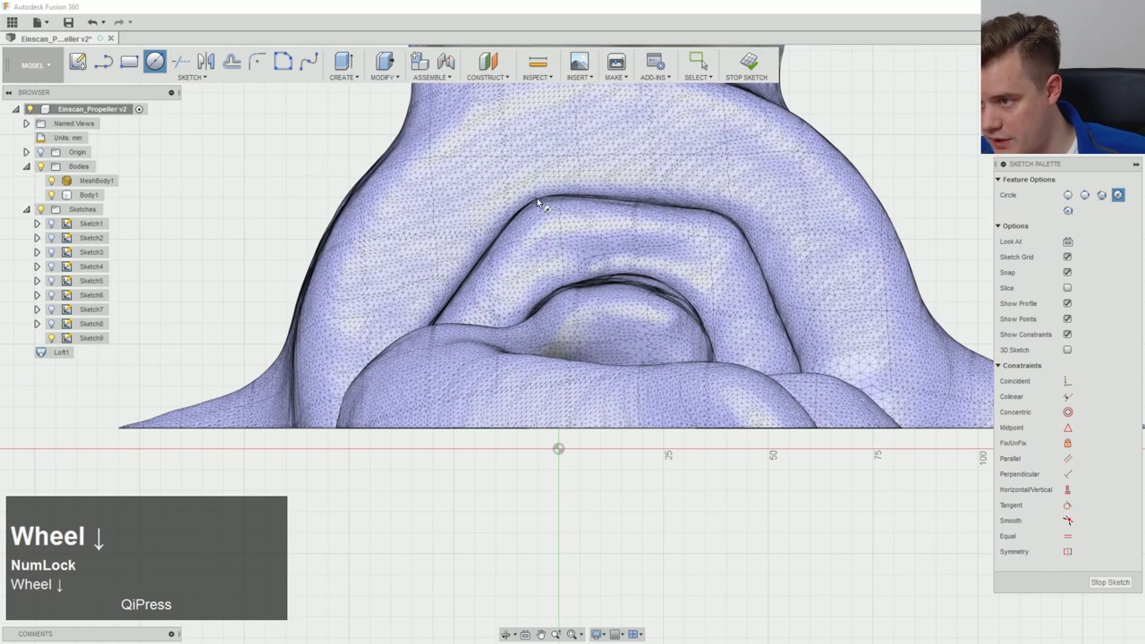
scroll(617, 362, "down", 4)
left_click(615, 366)
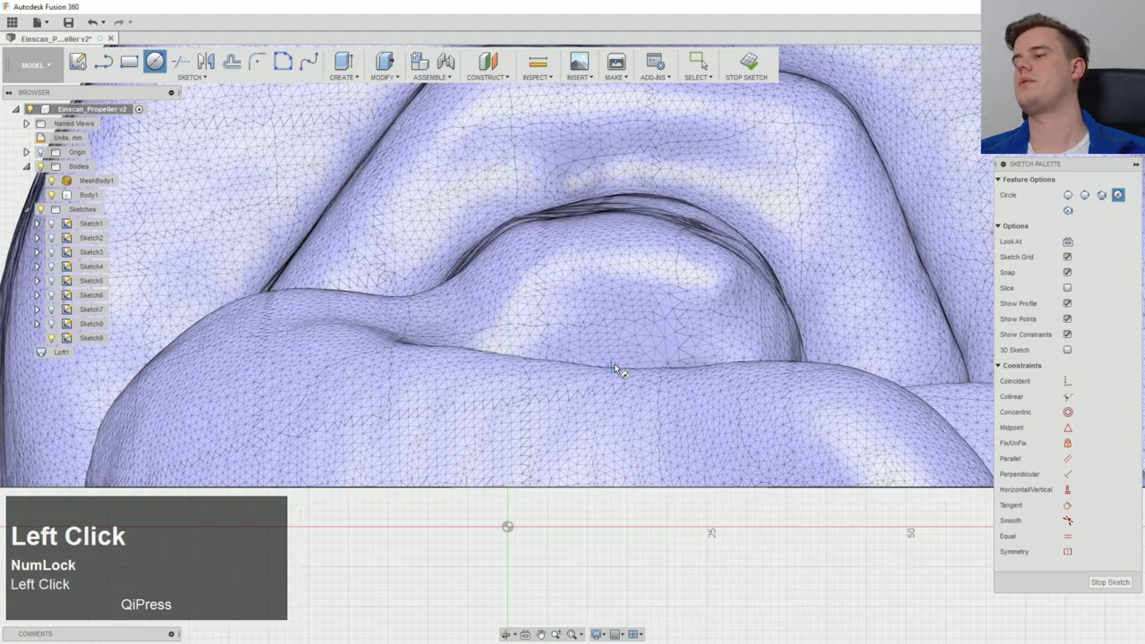